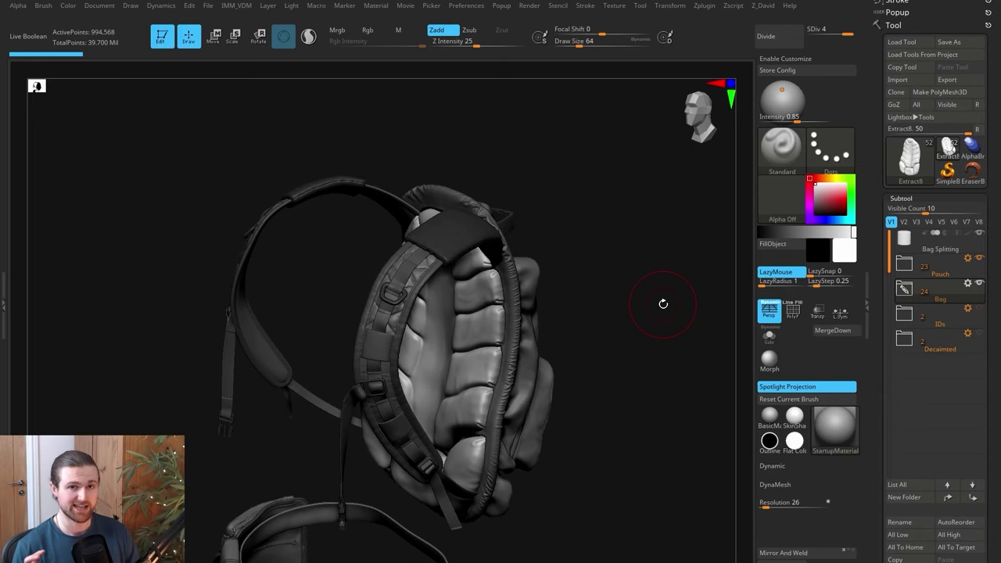
{"action": "left_click_drag", "start_coordinate": [663, 303], "coordinate": [630, 337]}
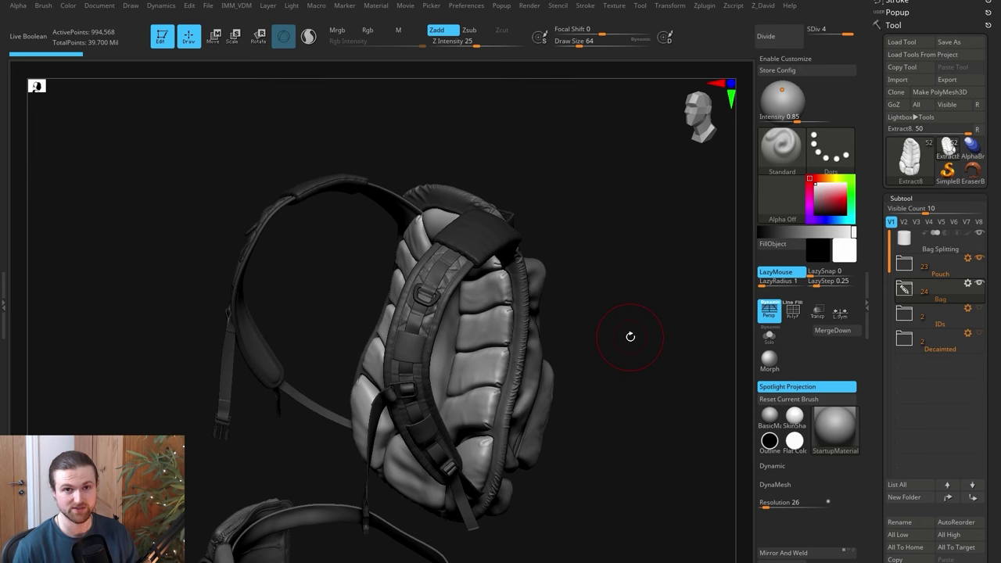
{"action": "left_click_drag", "start_coordinate": [636, 323], "coordinate": [625, 328]}
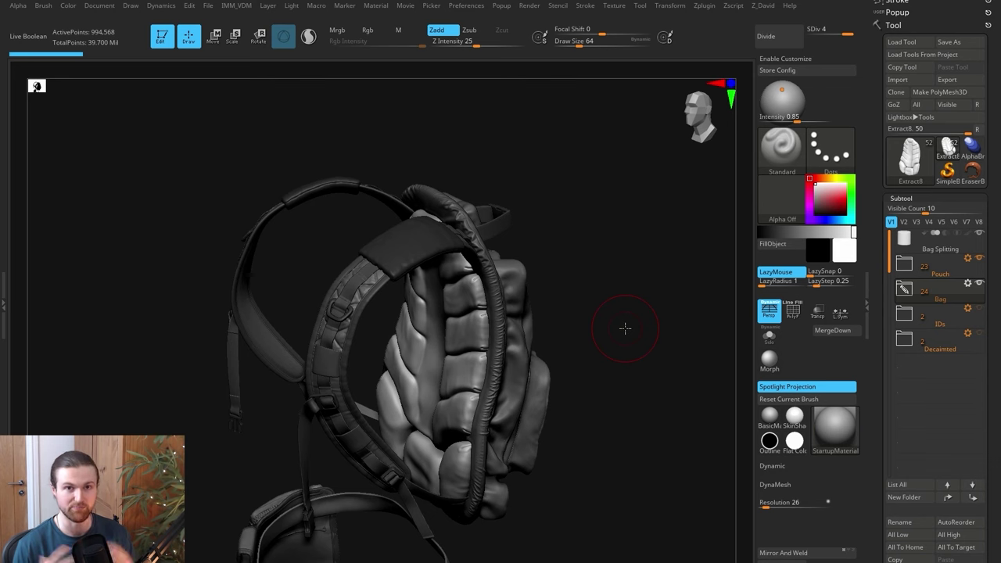
{"action": "mouse_move", "coordinate": [625, 328]}
{"action": "left_mouse_down"}
{"action": "mouse_move", "coordinate": [633, 319]}
{"action": "mouse_move", "coordinate": [622, 333]}
{"action": "left_mouse_up"}
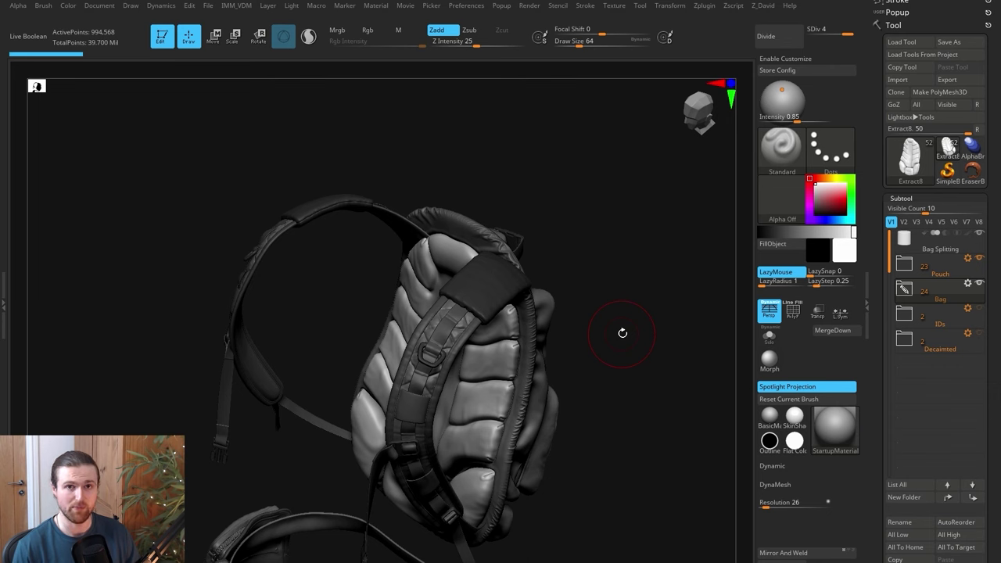
{"action": "left_click_drag", "start_coordinate": [623, 333], "coordinate": [574, 310]}
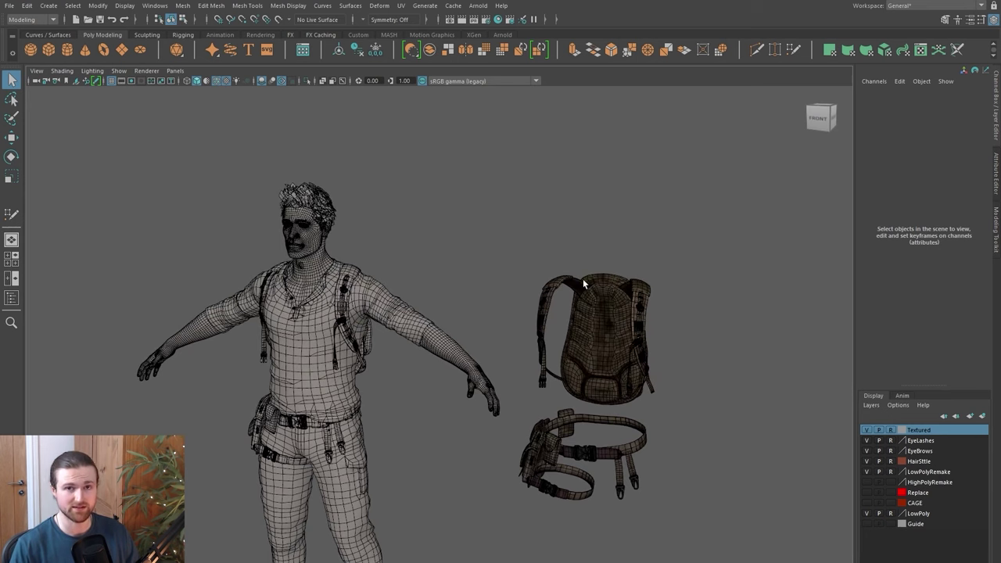
- Switch to Maya and examine the low-poly wireframe of the character's body, head, shirt and backpack straps
{"action": "left_click_drag", "start_coordinate": [539, 289], "coordinate": [427, 392], "text": "alt"}
{"action": "left_click_drag", "start_coordinate": [435, 350], "coordinate": [424, 321], "text": "alt"}
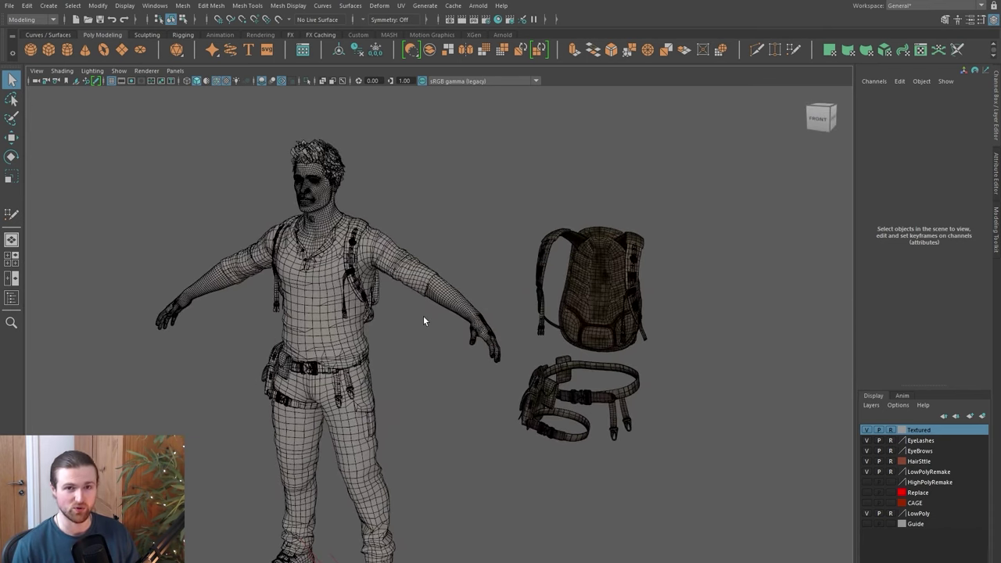
{"action": "scroll", "coordinate": [365, 378], "scroll_direction": "up", "scroll_amount": 2}
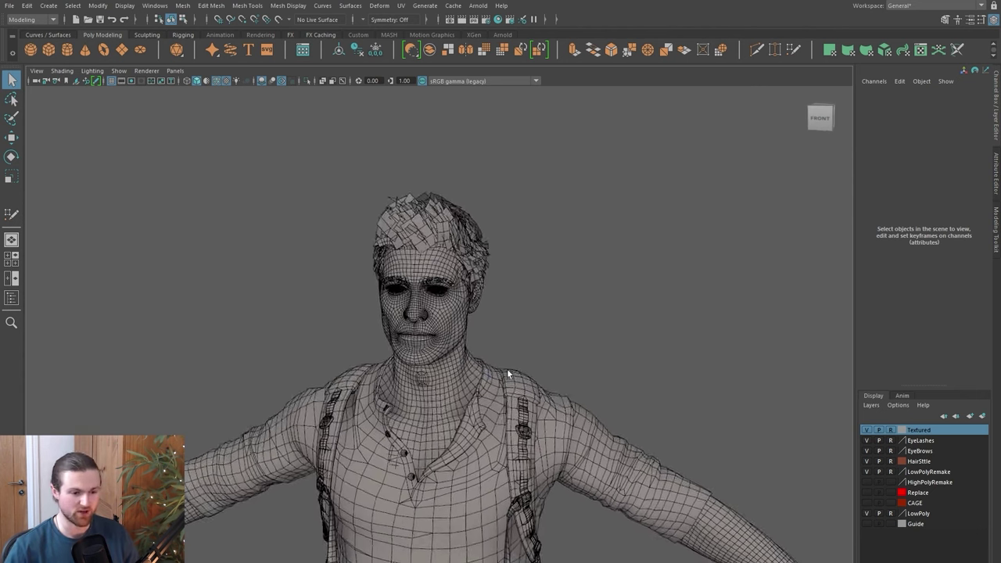
{"action": "left_click_drag", "start_coordinate": [508, 369], "coordinate": [562, 431], "text": "alt"}
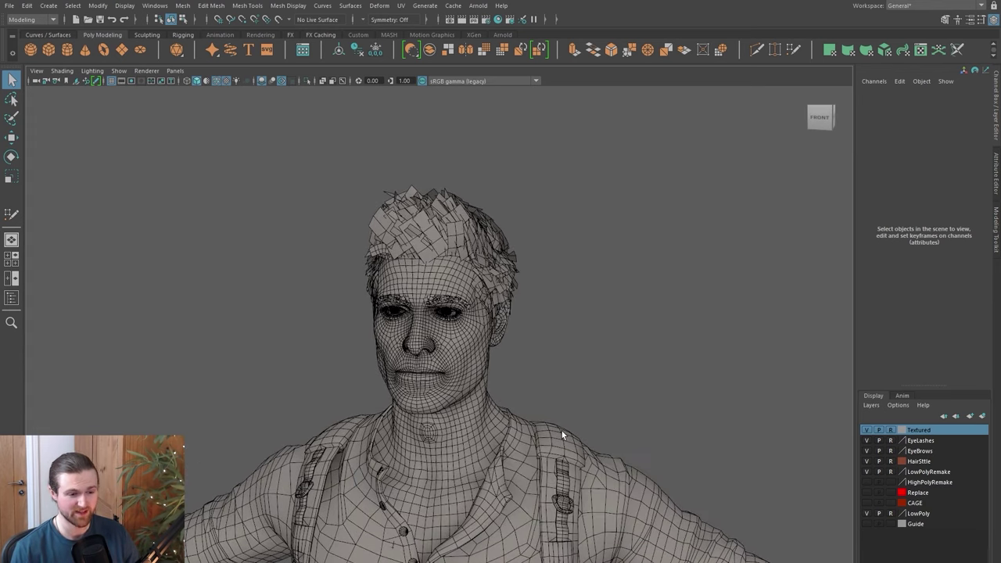
{"action": "right_click_drag", "start_coordinate": [561, 431], "coordinate": [570, 341], "text": "alt"}
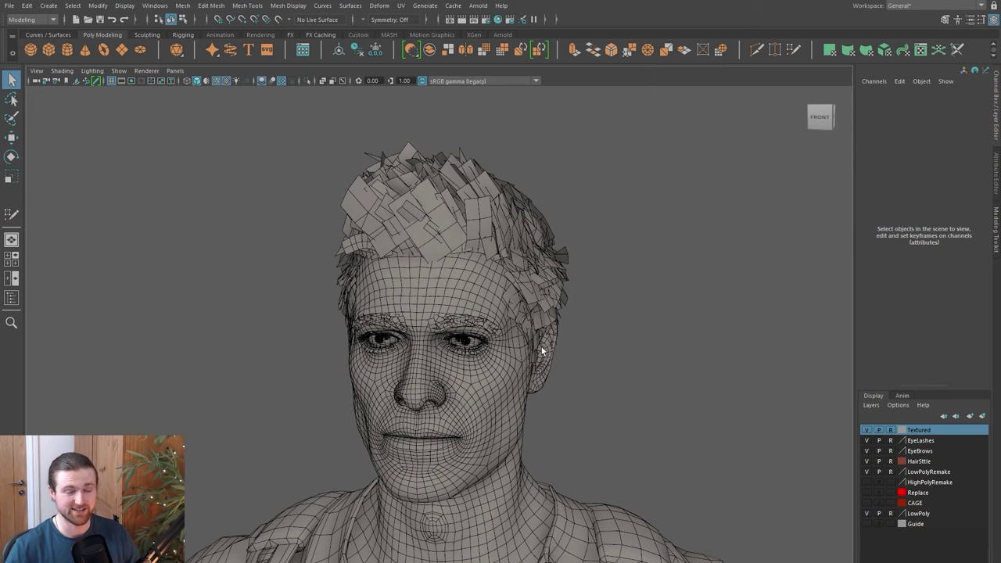
{"action": "left_click_drag", "start_coordinate": [543, 346], "coordinate": [547, 384], "text": "alt"}
{"action": "right_click_drag", "start_coordinate": [548, 387], "coordinate": [562, 423], "text": "alt"}
{"action": "left_click_drag", "start_coordinate": [561, 423], "coordinate": [564, 433], "text": "alt"}
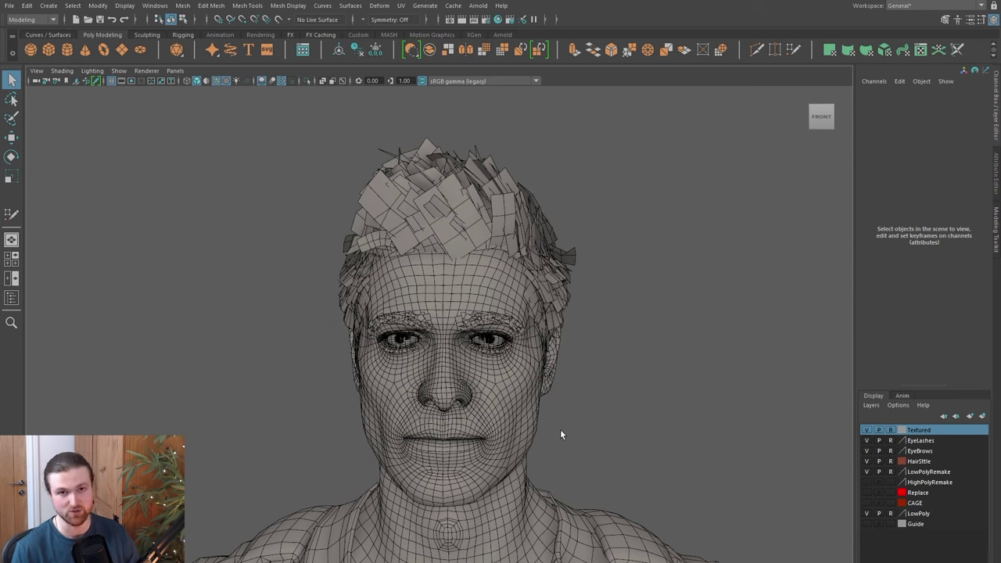
{"action": "left_click_drag", "start_coordinate": [560, 430], "coordinate": [511, 446], "text": "alt"}
{"action": "scroll", "coordinate": [508, 440], "scroll_direction": "up", "scroll_amount": 2}
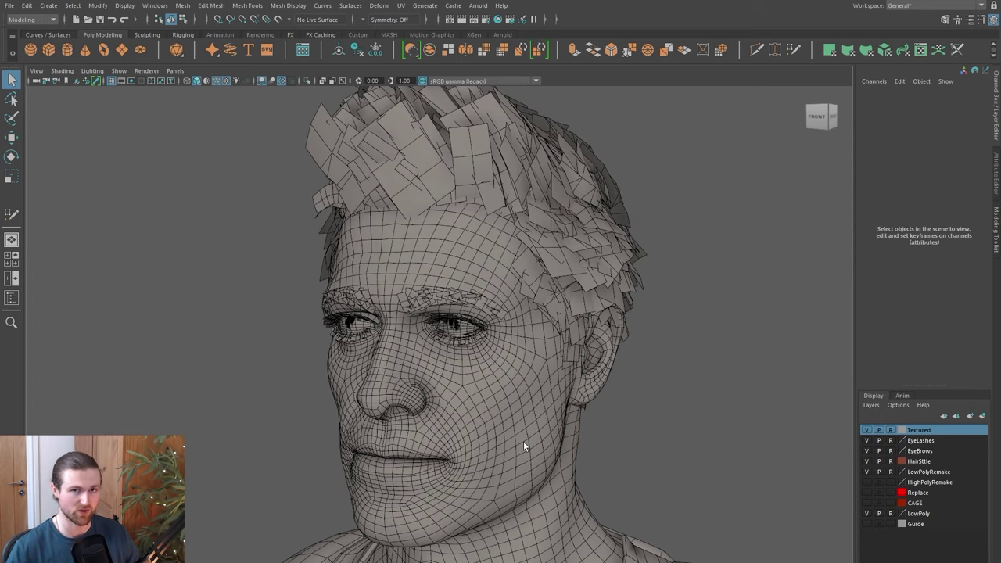
{"action": "scroll", "coordinate": [523, 443], "scroll_direction": "down", "scroll_amount": 3}
{"action": "middle_click_drag", "start_coordinate": [523, 443], "coordinate": [496, 365], "text": "alt"}
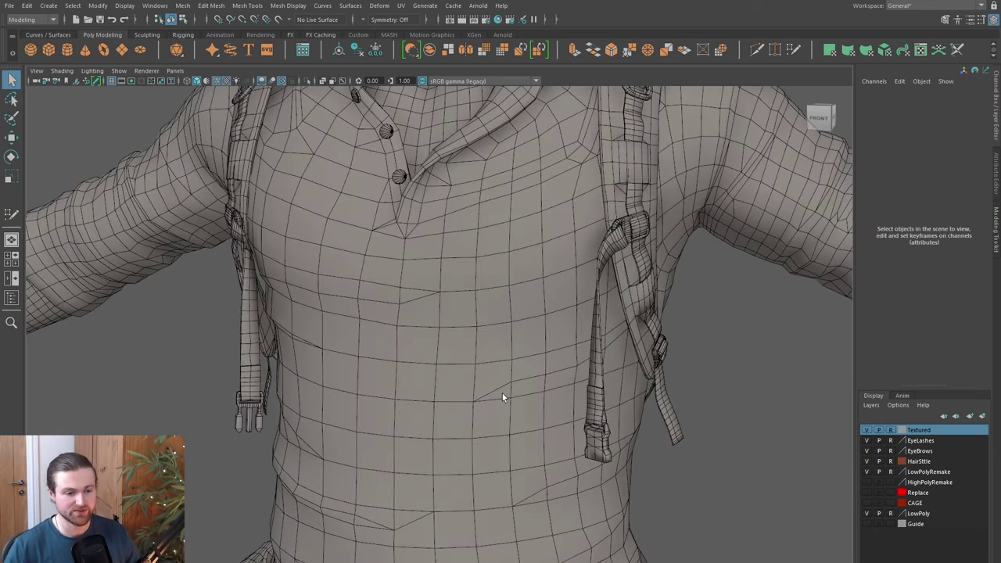
{"action": "left_click_drag", "start_coordinate": [502, 393], "coordinate": [506, 396], "text": "alt"}
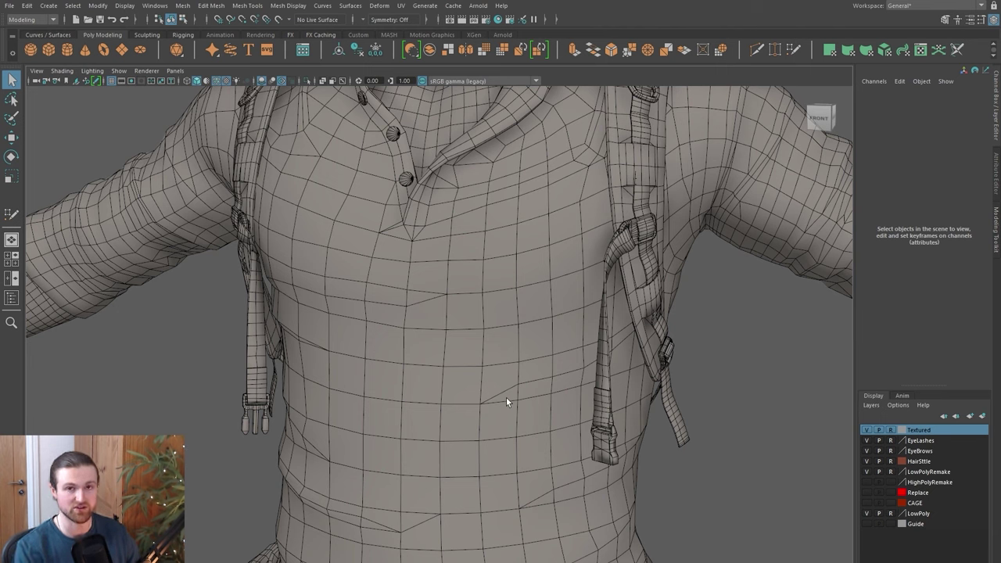
{"action": "left_click_drag", "start_coordinate": [494, 395], "coordinate": [455, 323], "text": "alt"}
{"action": "middle_click_drag", "start_coordinate": [727, 262], "coordinate": [579, 372], "text": "alt"}
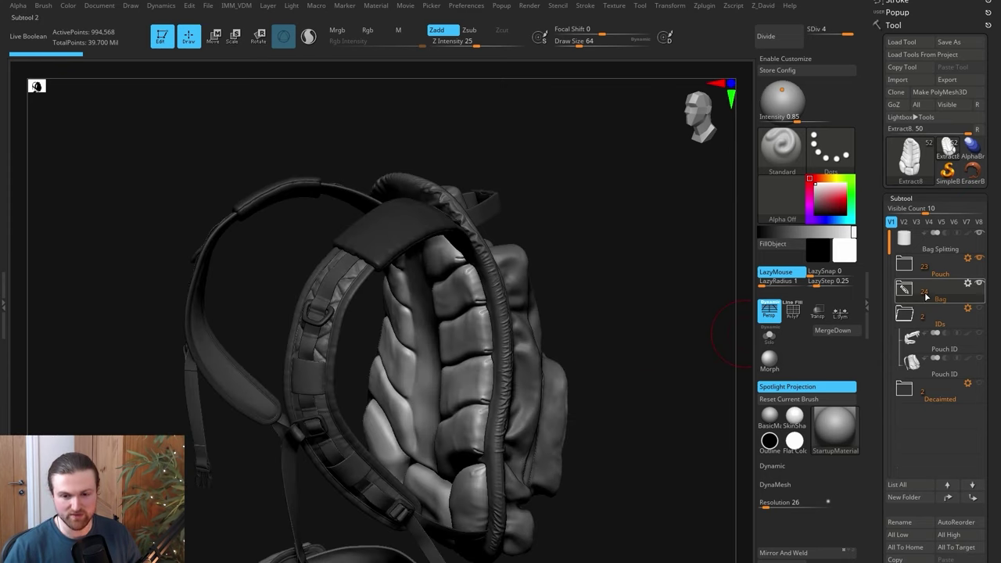
- Switch to ZBrush and display the merged bag subtool from the IDs folder with Polyframe on, showing its polygroup colours
{"action": "left_click_drag", "start_coordinate": [666, 348], "coordinate": [669, 349]}
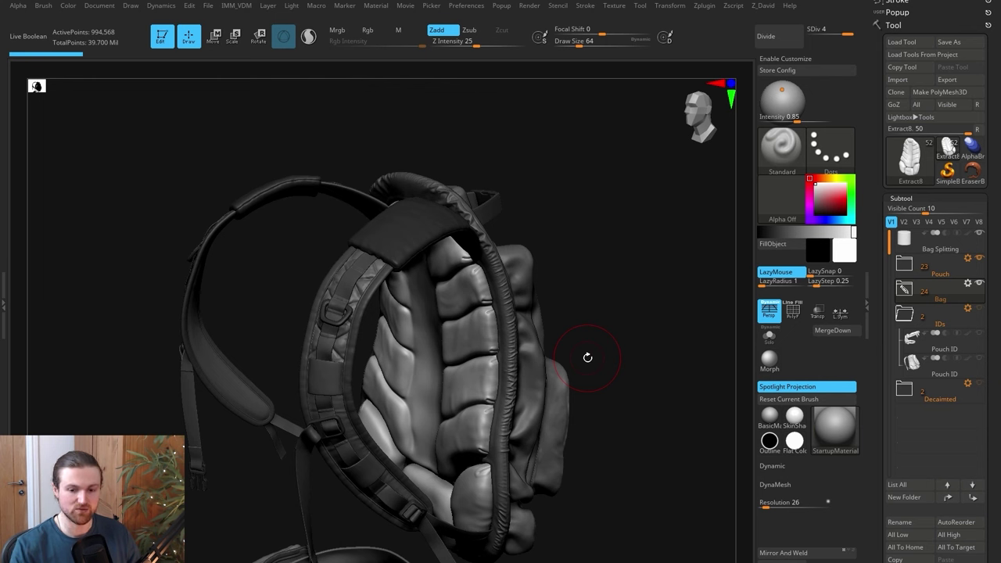
{"action": "mouse_move", "coordinate": [587, 358]}
{"action": "left_mouse_down"}
{"action": "mouse_move", "coordinate": [690, 375]}
{"action": "mouse_move", "coordinate": [638, 362]}
{"action": "mouse_move", "coordinate": [684, 358]}
{"action": "mouse_move", "coordinate": [679, 391]}
{"action": "left_mouse_up"}
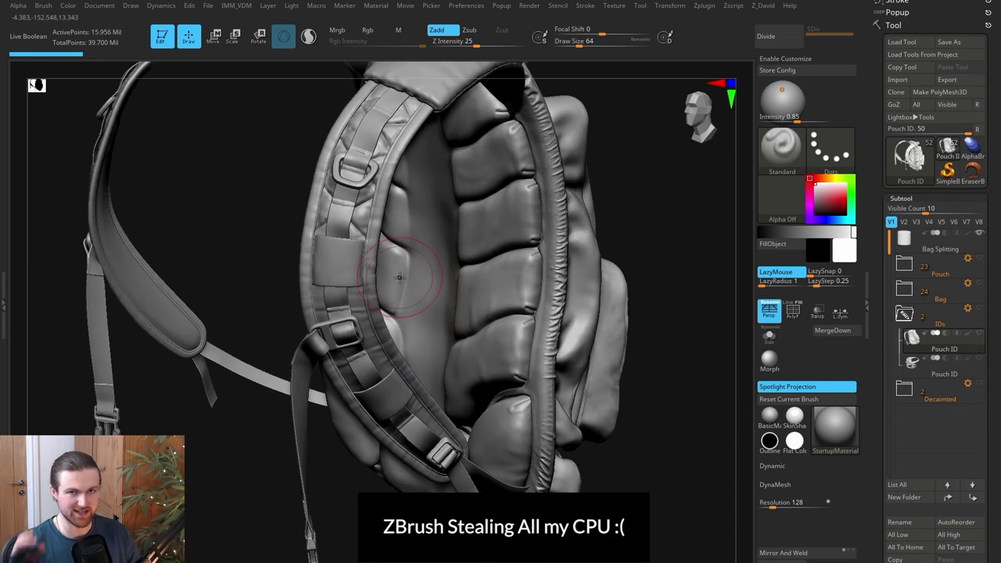
{"action": "left_click_drag", "start_coordinate": [644, 273], "coordinate": [769, 335]}
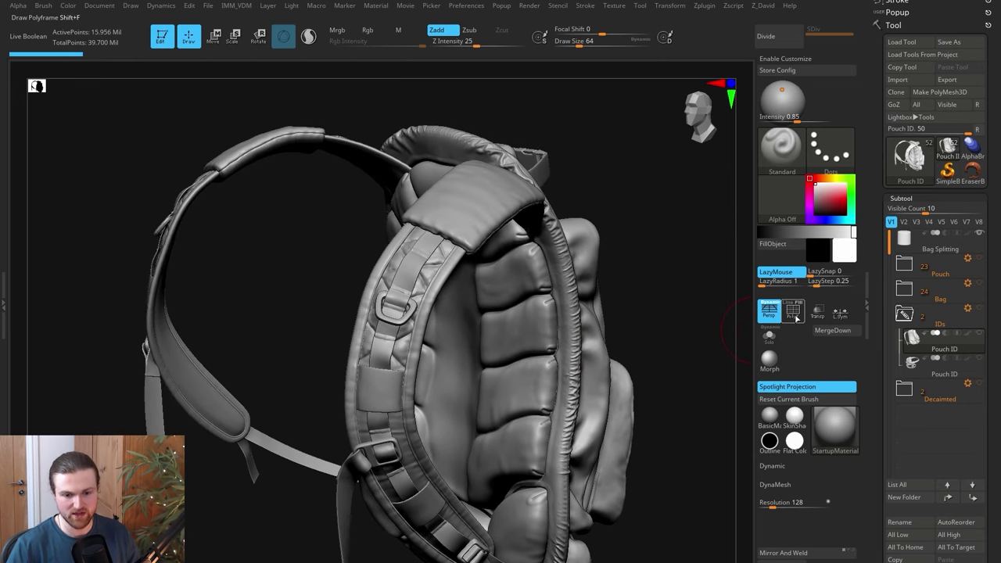
{"action": "left_click", "coordinate": [794, 309]}
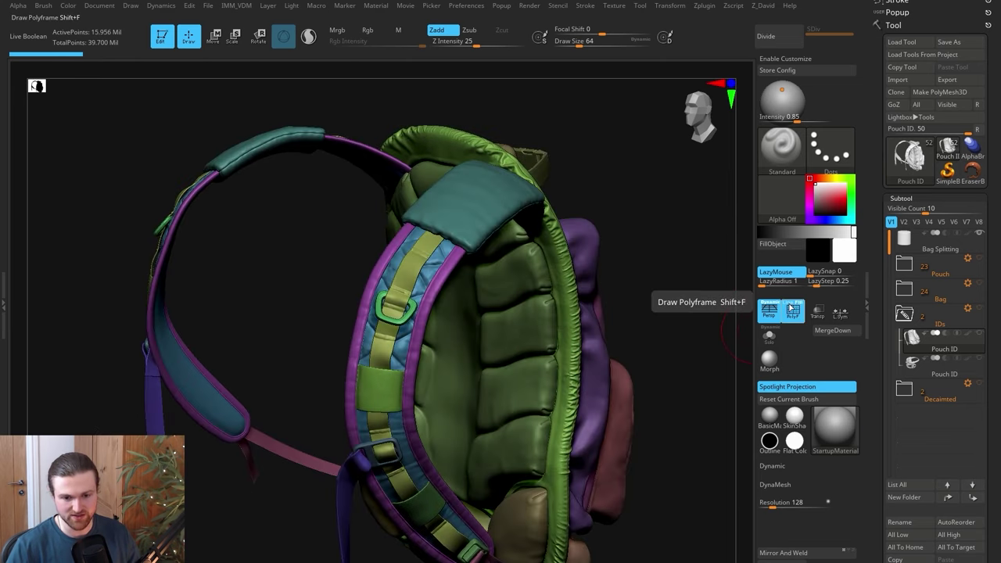
{"action": "left_click", "coordinate": [791, 307]}
{"action": "left_click", "coordinate": [791, 307]}
{"action": "left_click_drag", "start_coordinate": [666, 313], "coordinate": [681, 352]}
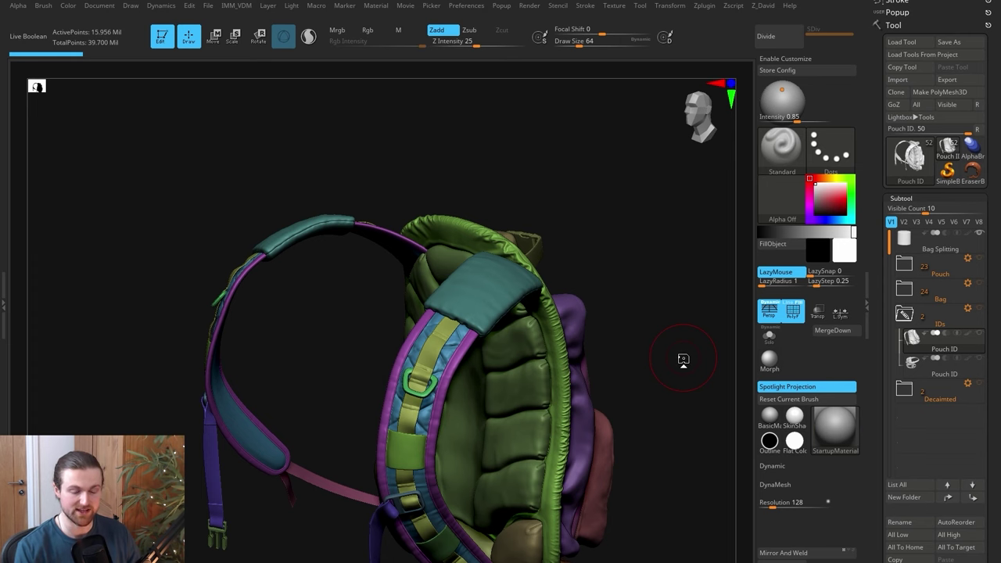
{"action": "left_click_drag", "start_coordinate": [683, 359], "coordinate": [675, 320], "text": "alt"}
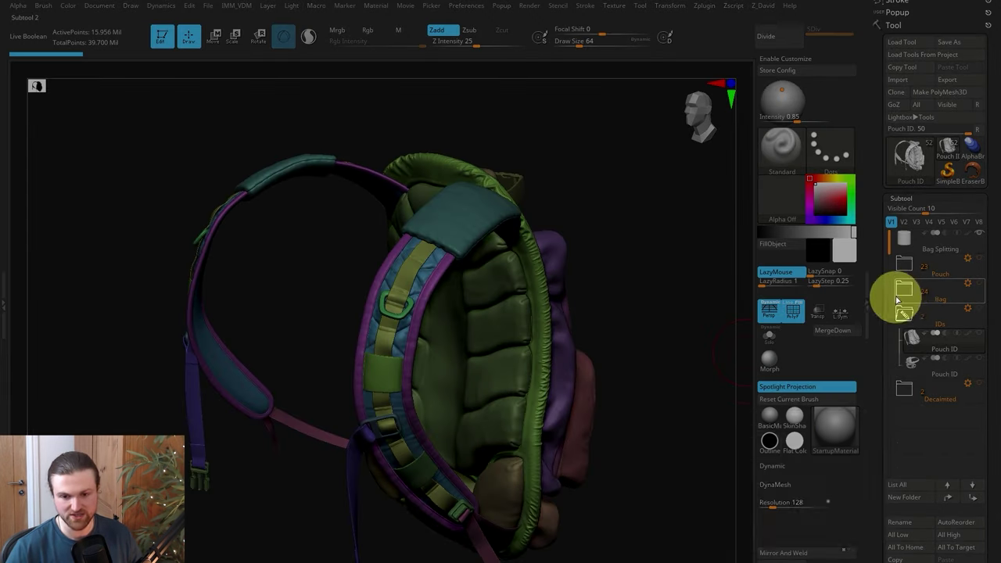
- Check the polygon counts of the Bag, IDs and Decaimted subtool folders
{"action": "mouse_move", "coordinate": [921, 289]}
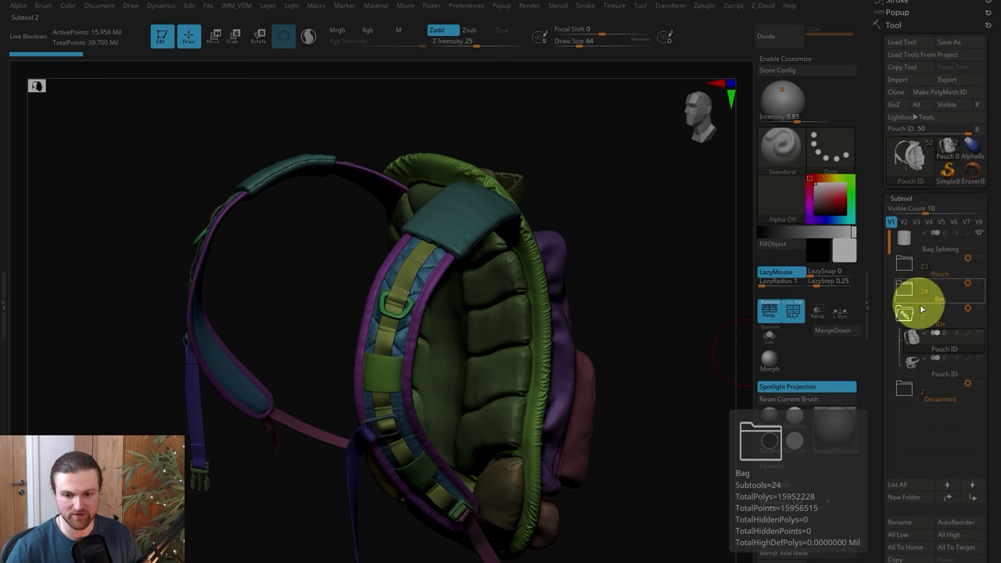
{"action": "mouse_move", "coordinate": [930, 315]}
{"action": "mouse_move", "coordinate": [917, 336]}
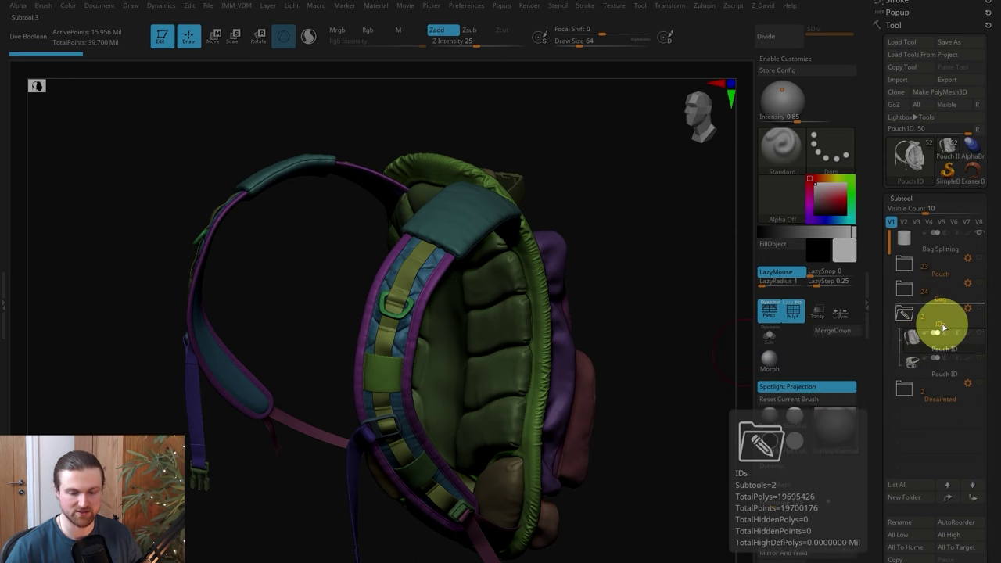
{"action": "mouse_move", "coordinate": [921, 397]}
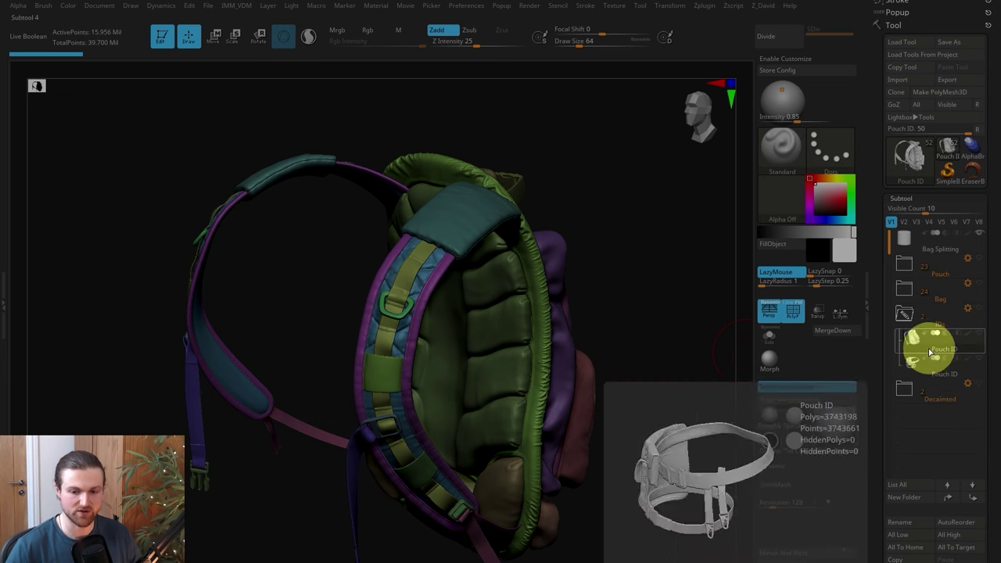
{"action": "left_click", "coordinate": [913, 398]}
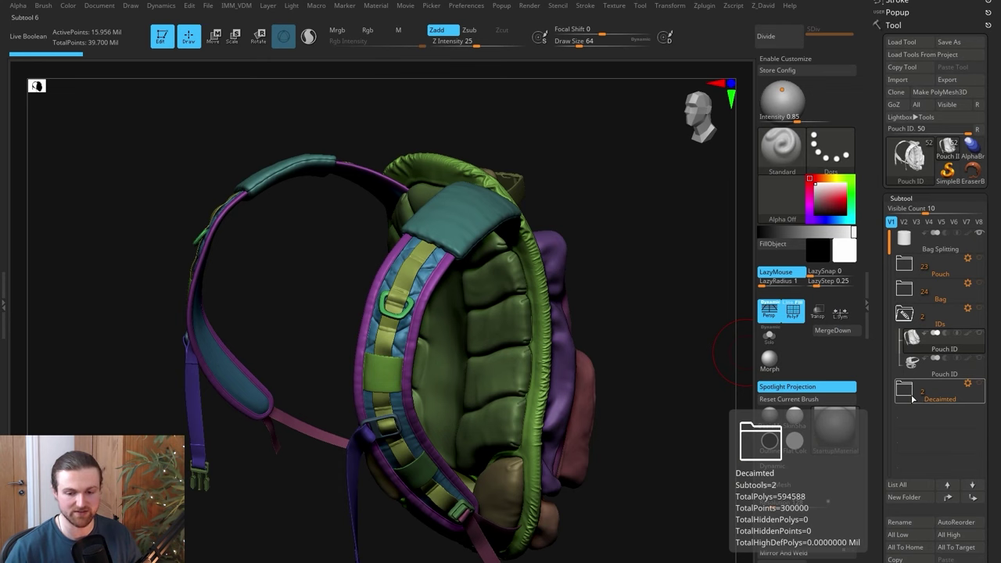
{"action": "left_click_drag", "start_coordinate": [667, 232], "coordinate": [680, 226]}
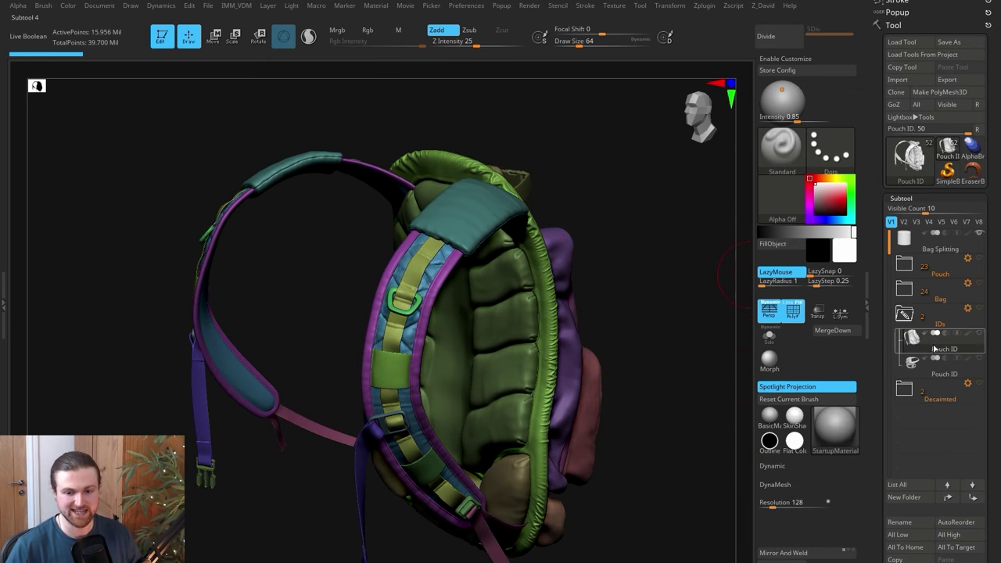
- Review the Decimation Master quick presets, including 150 k, for the merged bag subtool
{"action": "left_click", "coordinate": [700, 8]}
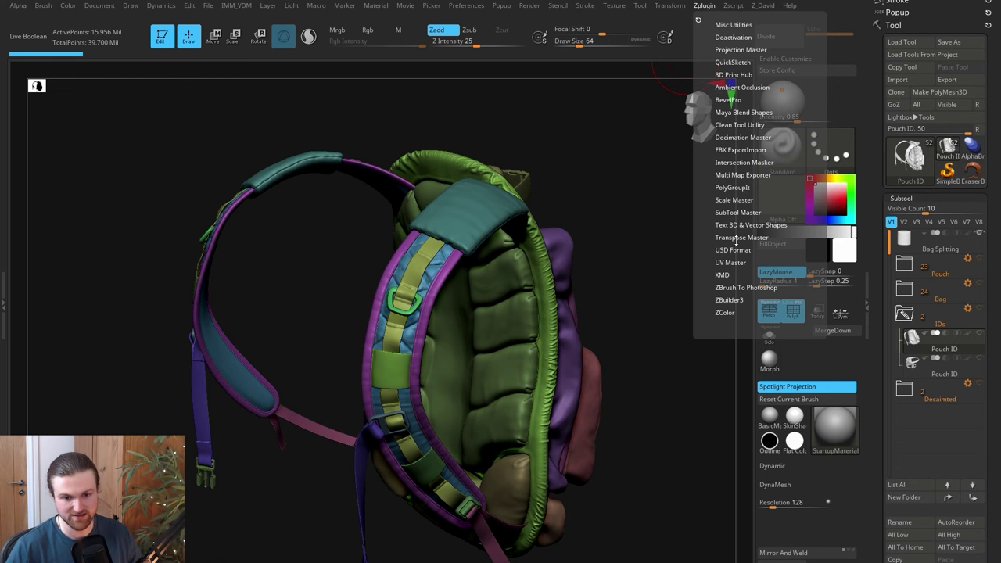
{"action": "left_click", "coordinate": [733, 137]}
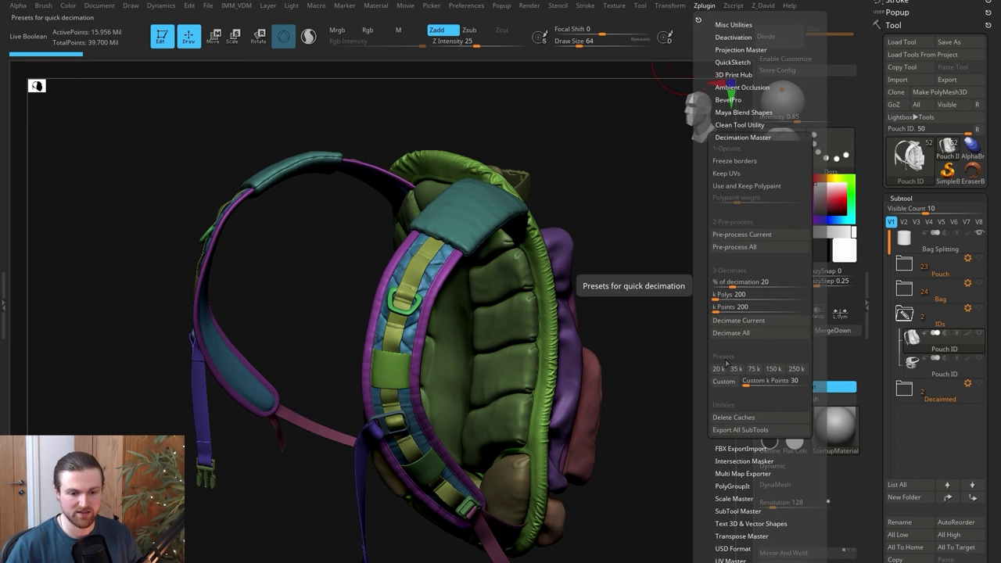
{"action": "key", "text": "ctrl"}
{"action": "key", "text": "ctrl"}
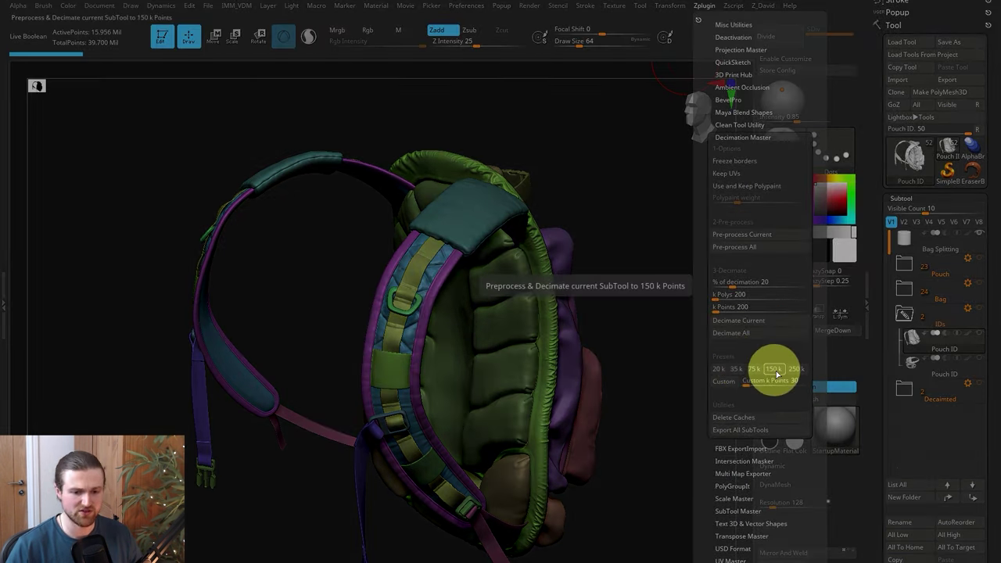
{"action": "left_click_drag", "start_coordinate": [772, 374], "coordinate": [757, 319]}
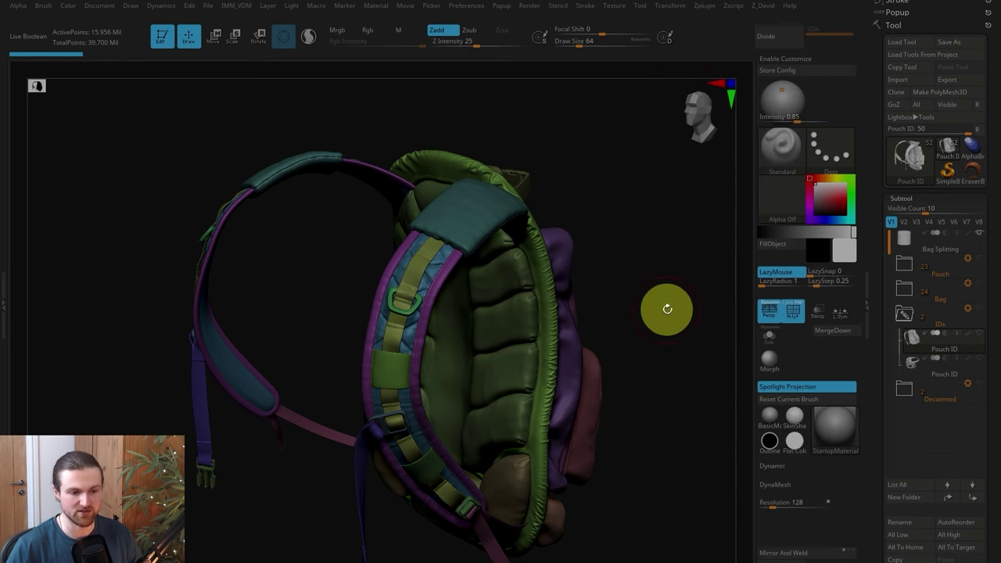
- Make the decimated bag in the Decaimted folder the active subtool and display its wireframe lines
{"action": "left_click", "coordinate": [671, 363]}
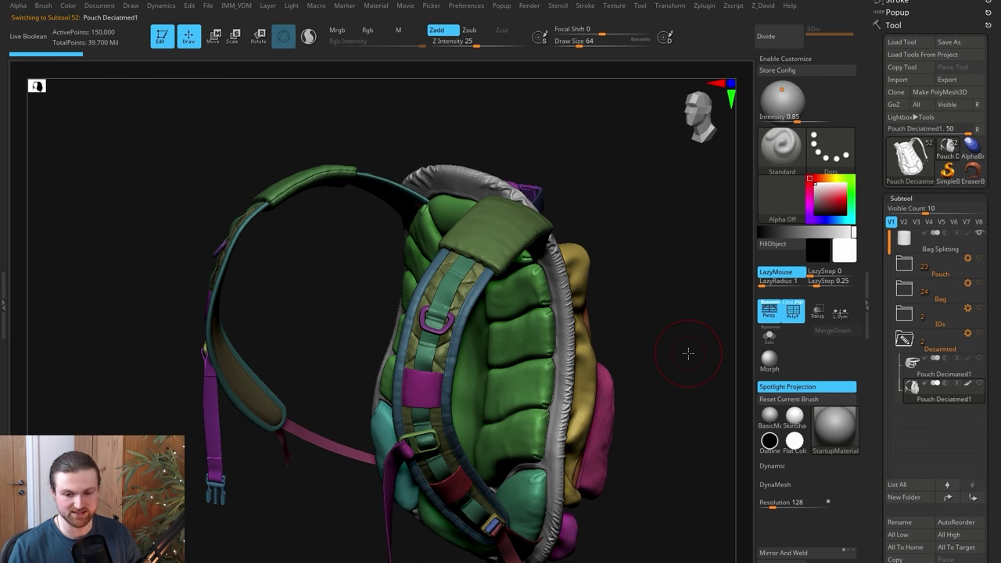
{"action": "left_click", "coordinate": [646, 279]}
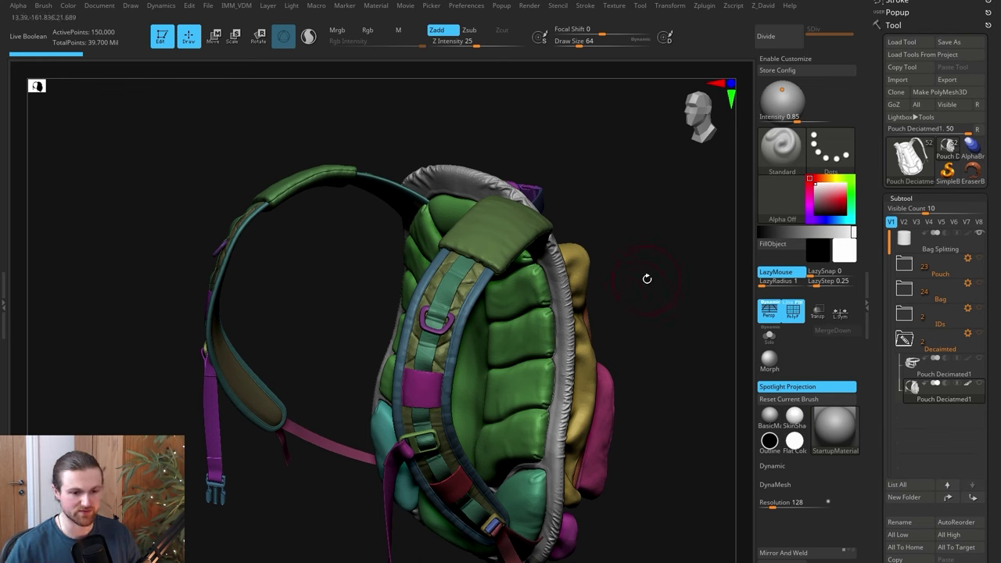
{"action": "mouse_move", "coordinate": [666, 292]}
{"action": "left_mouse_down"}
{"action": "mouse_move", "coordinate": [704, 257]}
{"action": "mouse_move", "coordinate": [715, 316]}
{"action": "mouse_move", "coordinate": [679, 349]}
{"action": "mouse_move", "coordinate": [583, 318]}
{"action": "left_mouse_up"}
{"action": "left_click", "coordinate": [791, 309]}
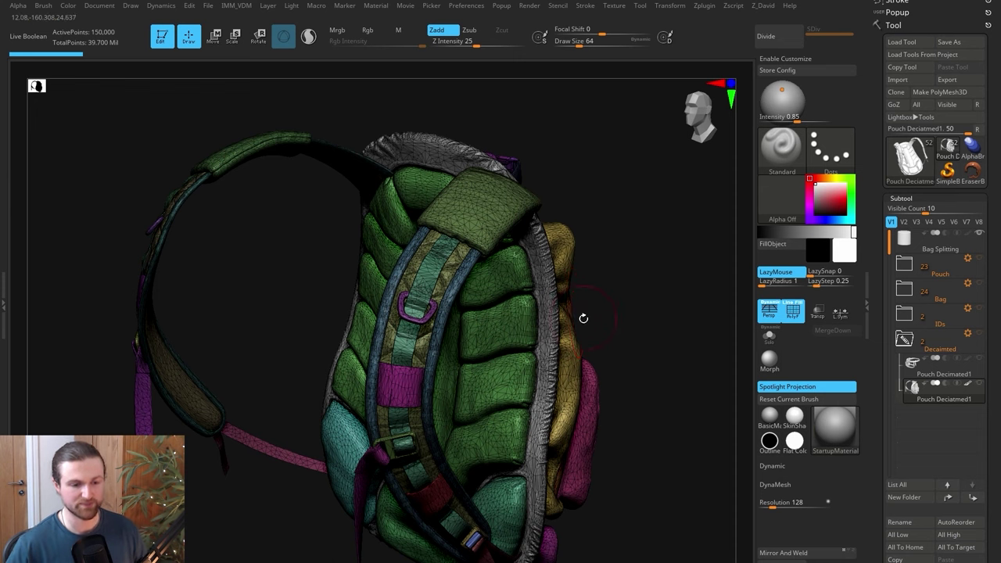
- Export the decimated bag as an FBX file named Bag_guide in the Demo Files folder
{"action": "left_click", "coordinate": [955, 82]}
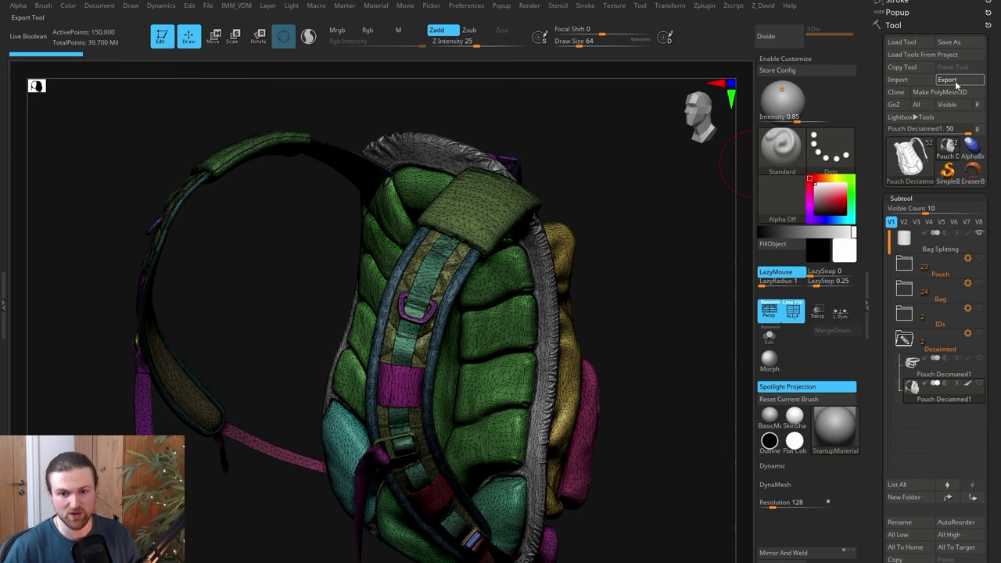
{"action": "left_click", "coordinate": [348, 447]}
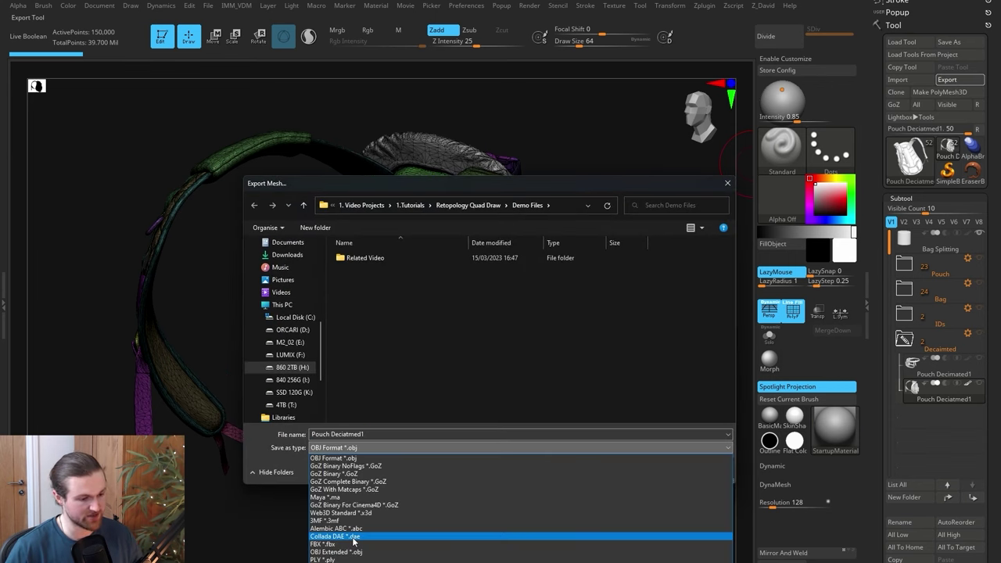
{"action": "left_click", "coordinate": [348, 545]}
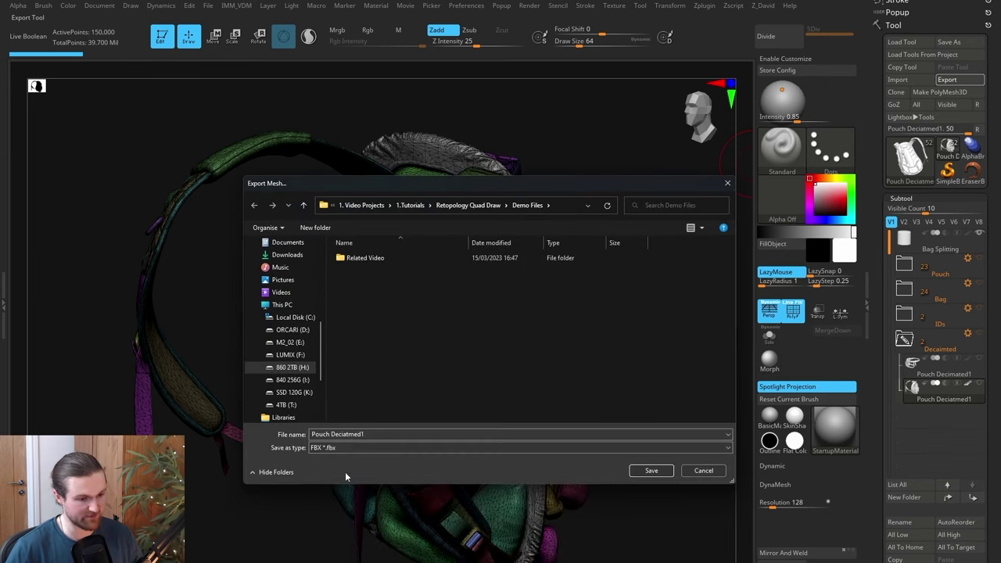
{"action": "left_click", "coordinate": [380, 435]}
{"action": "type", "text": "Bag_guide"}
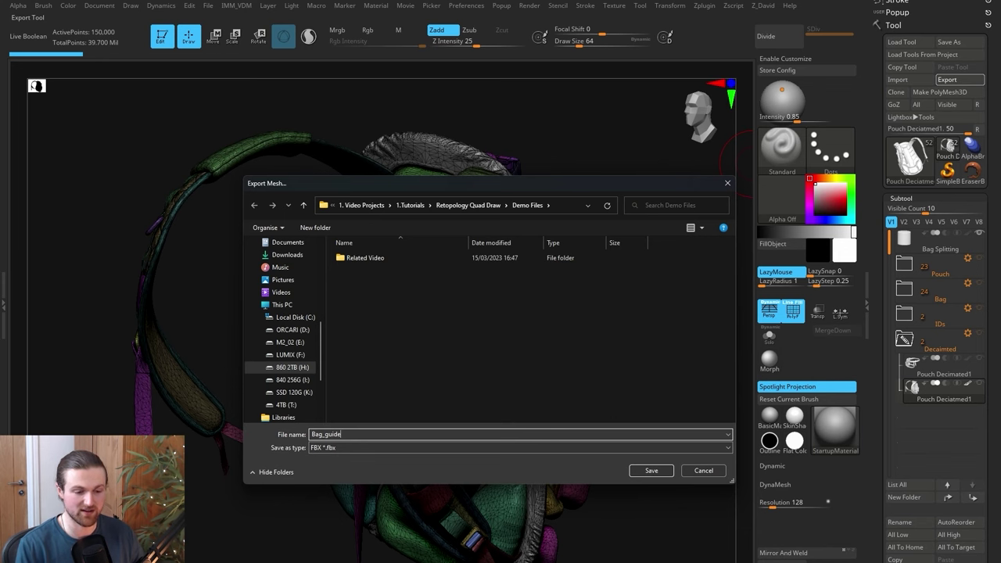
{"action": "left_click", "coordinate": [644, 470]}
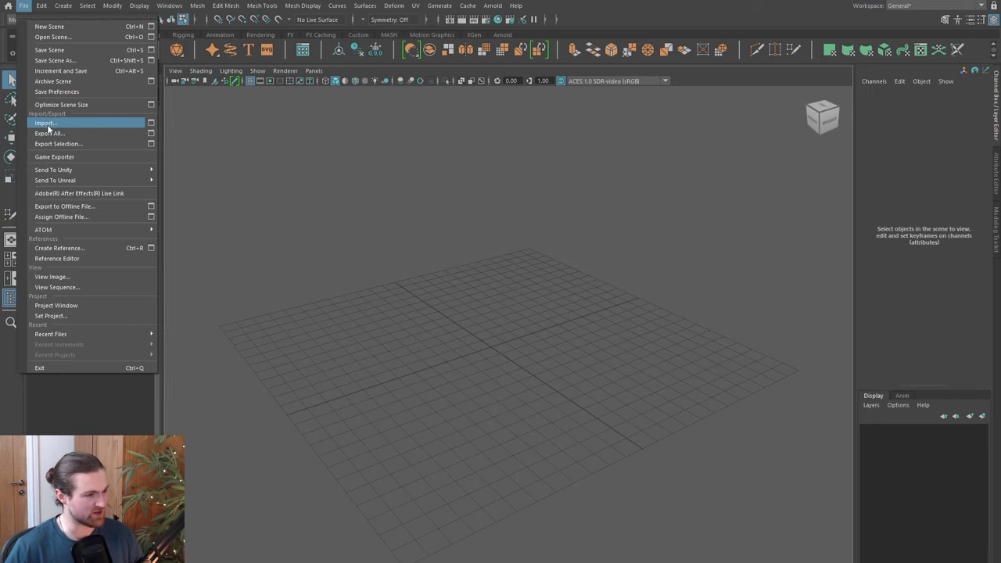
- Switch to Maya, import the bag guide mesh and make it the live surface for Quad Draw
{"action": "left_click", "coordinate": [48, 127]}
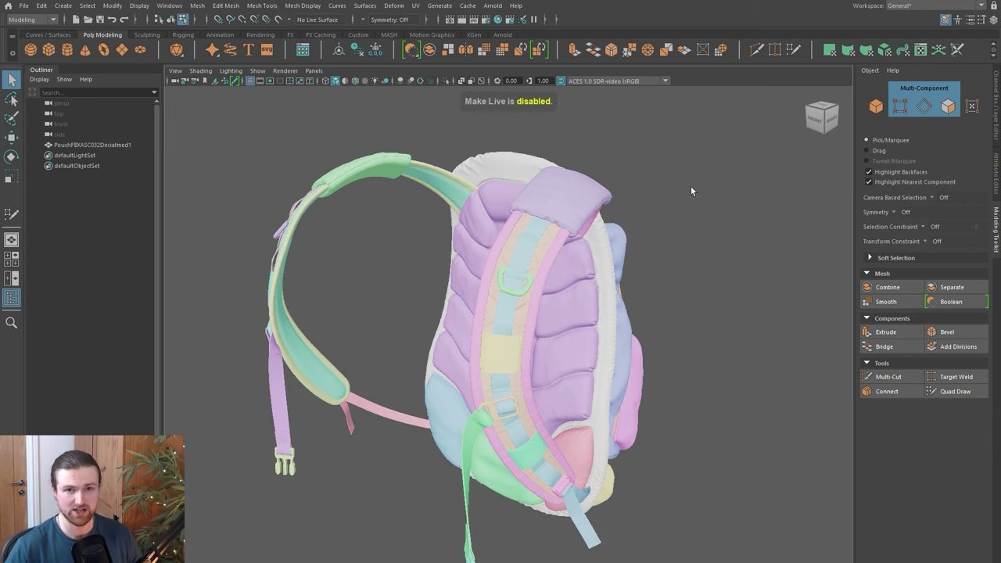
{"action": "left_click_drag", "start_coordinate": [693, 209], "coordinate": [571, 261], "text": "alt"}
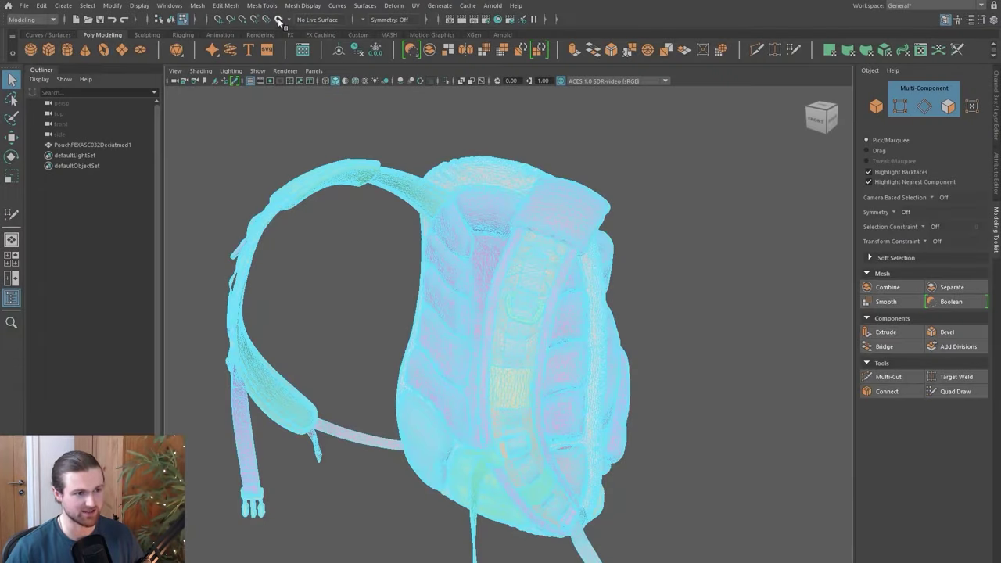
{"action": "left_click", "coordinate": [279, 21]}
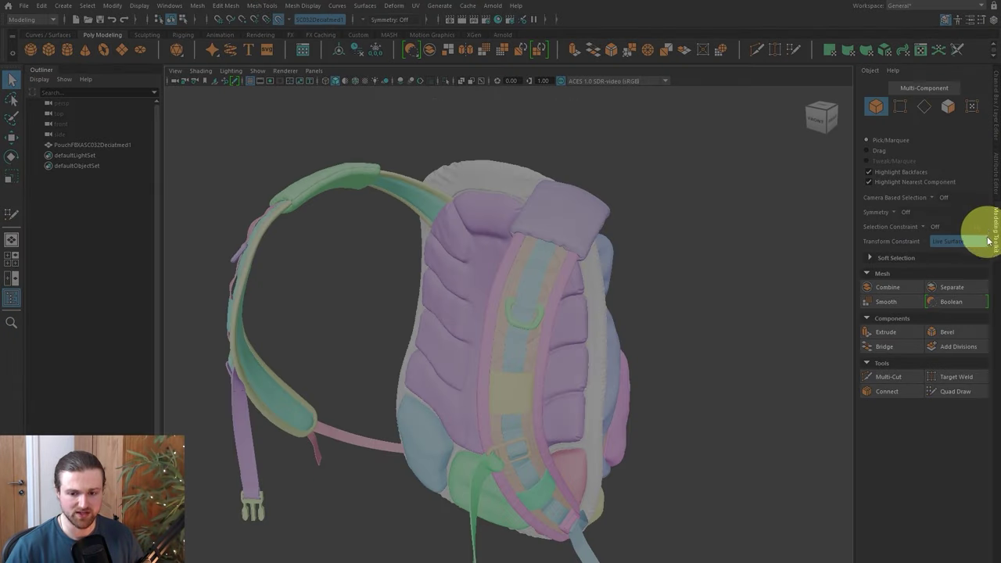
{"action": "left_click", "coordinate": [949, 392]}
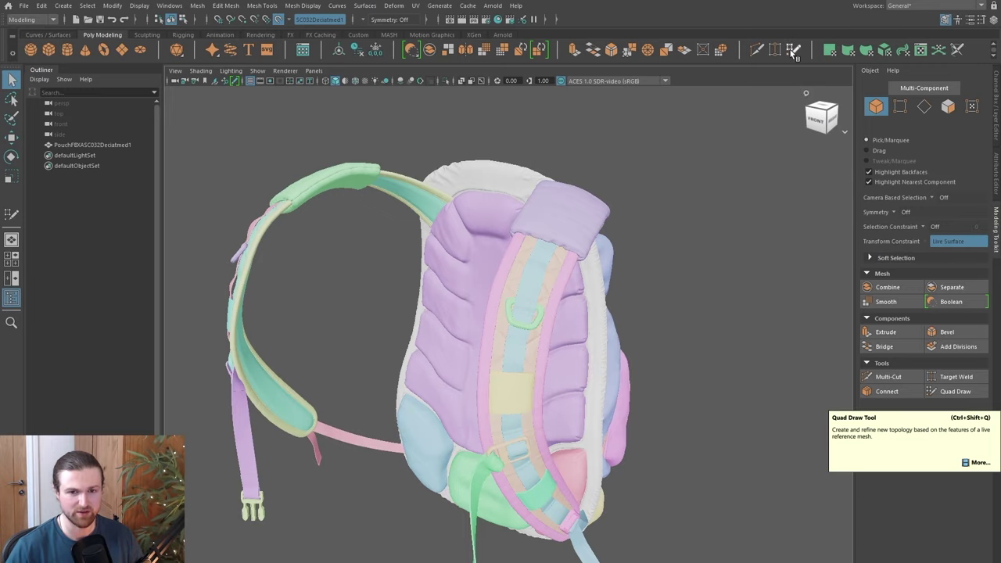
{"action": "left_click", "coordinate": [793, 50]}
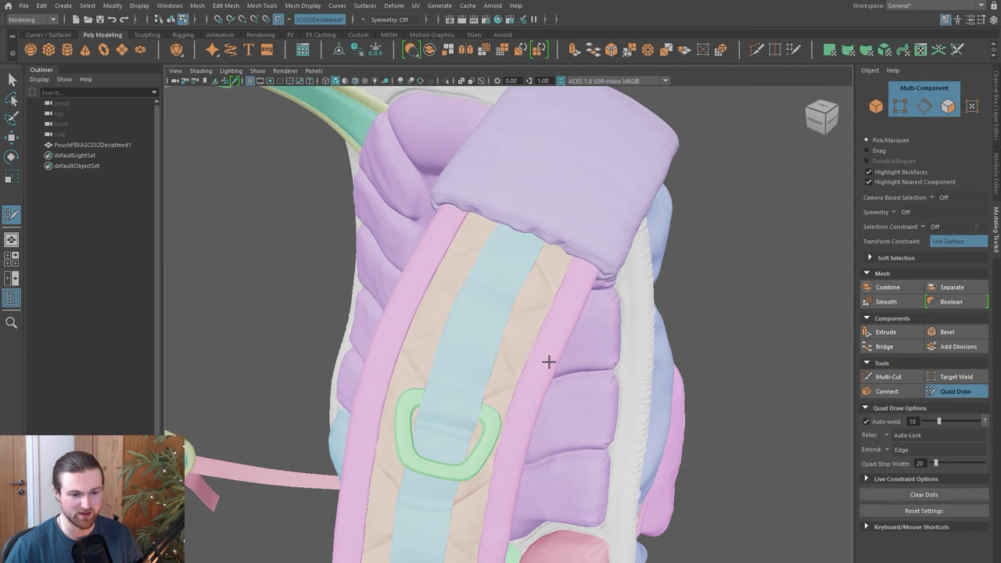
- Place four dots across the shoulder strap just above the D-ring and fill them with a trial quad
{"action": "left_click", "coordinate": [534, 385]}
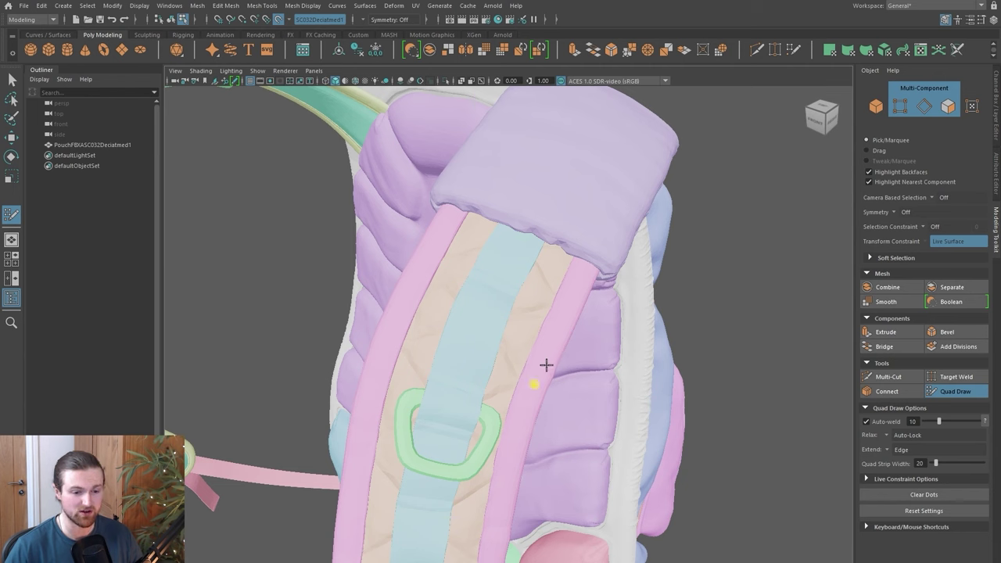
{"action": "left_click", "coordinate": [565, 315]}
{"action": "left_click", "coordinate": [491, 288]}
{"action": "left_click", "coordinate": [466, 346]}
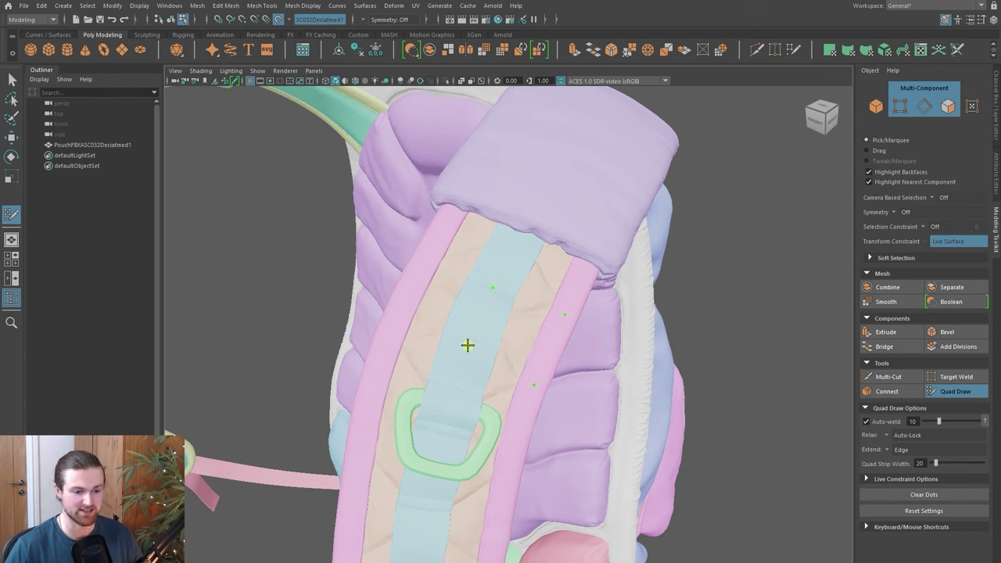
{"action": "left_click", "coordinate": [519, 333], "text": "shift"}
{"action": "left_click", "coordinate": [519, 333], "text": "shift"}
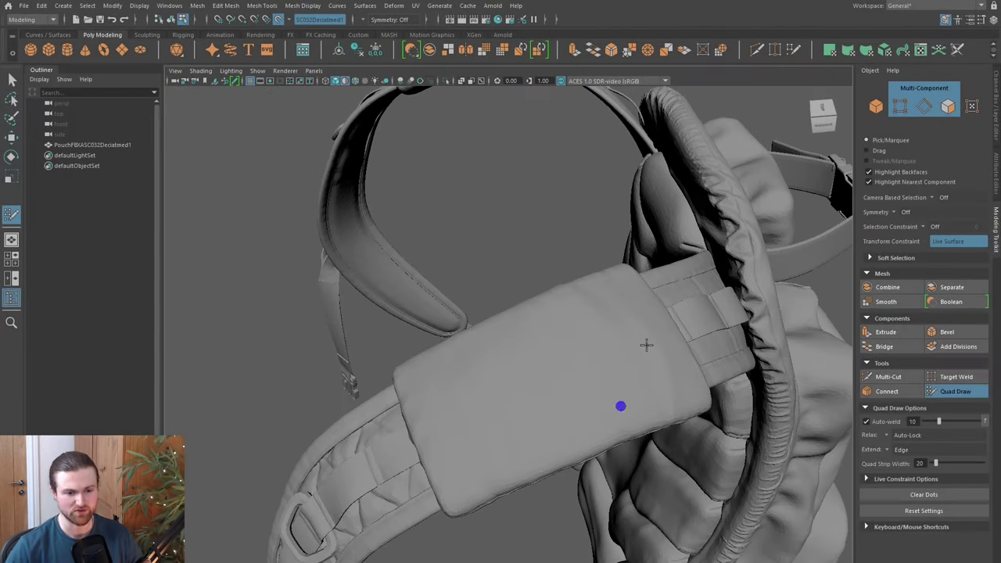
- Place four corner dots on the padded flap over the top of the shoulder strap and fill them with a quad
{"action": "left_click", "coordinate": [627, 278]}
{"action": "left_click", "coordinate": [690, 396]}
{"action": "left_click", "coordinate": [469, 484]}
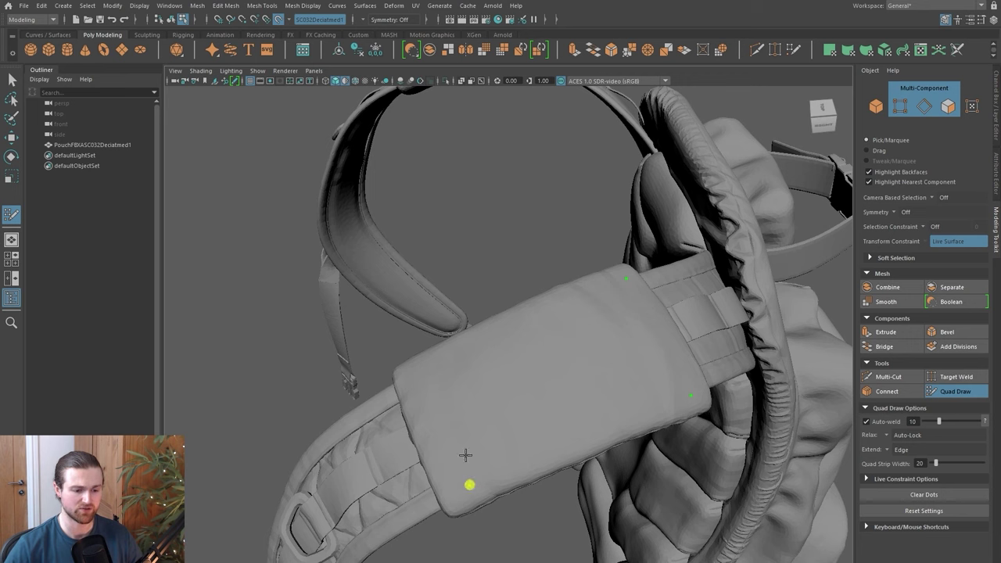
{"action": "left_click", "coordinate": [430, 367]}
{"action": "mouse_move", "coordinate": [429, 366]}
{"action": "left_mouse_down", "text": "alt"}
{"action": "mouse_move", "coordinate": [496, 386]}
{"action": "mouse_move", "coordinate": [445, 352]}
{"action": "mouse_move", "coordinate": [545, 352]}
{"action": "left_mouse_up", "text": "alt"}
{"action": "middle_click_drag", "start_coordinate": [544, 384], "coordinate": [564, 356], "text": "alt"}
{"action": "mouse_move", "coordinate": [564, 356]}
{"action": "left_mouse_down", "text": "alt"}
{"action": "mouse_move", "coordinate": [533, 379]}
{"action": "mouse_move", "coordinate": [603, 339]}
{"action": "mouse_move", "coordinate": [513, 362]}
{"action": "mouse_move", "coordinate": [505, 346]}
{"action": "mouse_move", "coordinate": [598, 347]}
{"action": "mouse_move", "coordinate": [559, 344]}
{"action": "mouse_move", "coordinate": [550, 333]}
{"action": "left_mouse_up", "text": "alt"}
{"action": "left_click", "coordinate": [534, 379]}
{"action": "left_click", "coordinate": [545, 337], "text": "shift"}
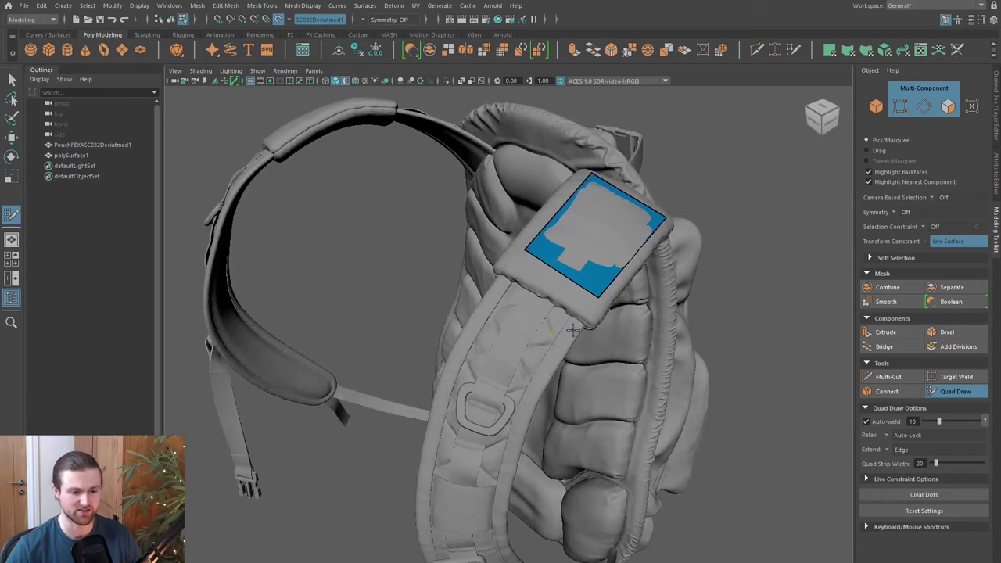
- Place four dots on the strap between the flap and the D-ring and fill them with a second quad
{"action": "left_click", "coordinate": [496, 285]}
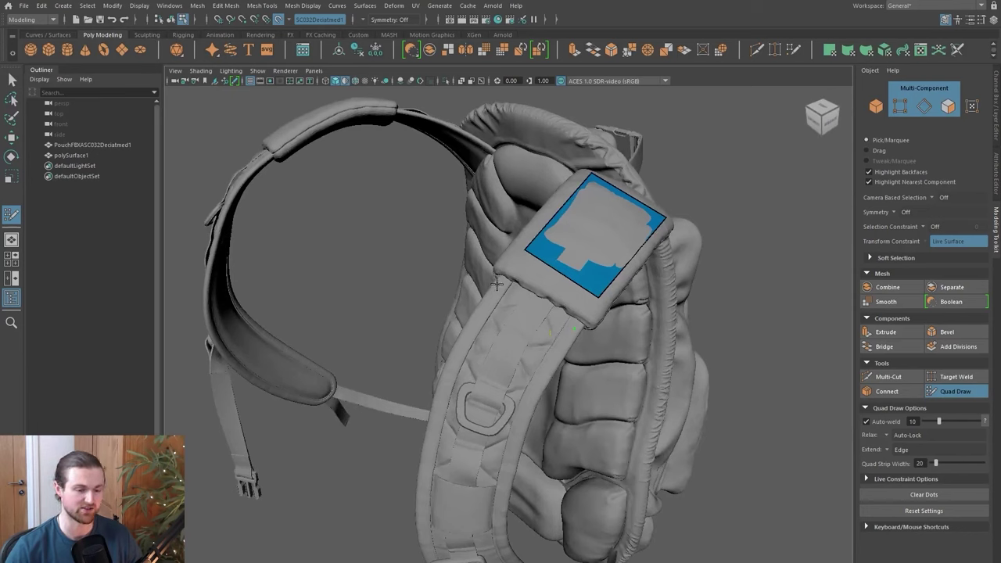
{"action": "left_click", "coordinate": [438, 387]}
{"action": "left_click", "coordinate": [524, 420]}
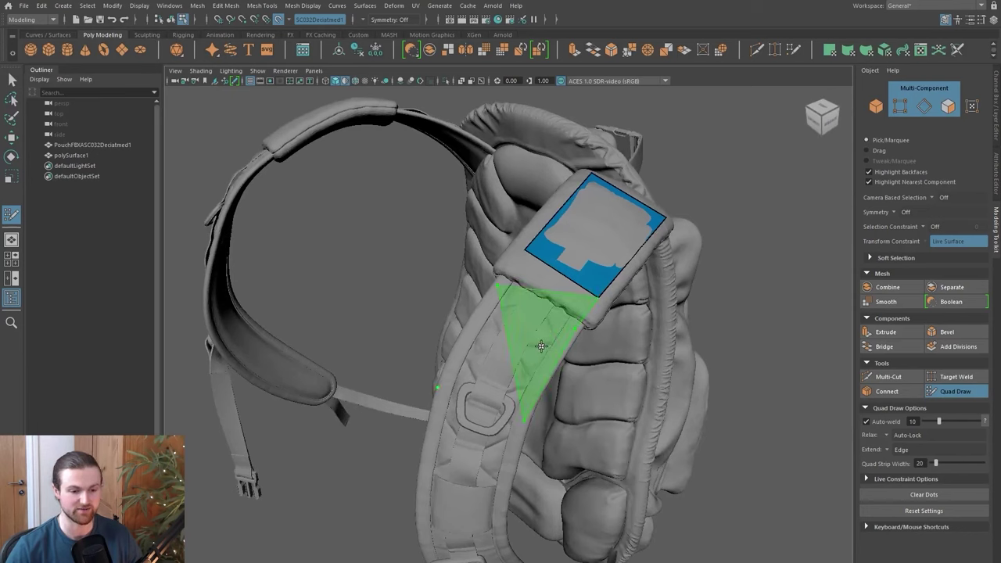
{"action": "left_click", "coordinate": [511, 371], "text": "shift"}
{"action": "left_click_drag", "start_coordinate": [511, 372], "coordinate": [387, 338], "text": "alt"}
{"action": "left_click_drag", "start_coordinate": [503, 361], "coordinate": [487, 286], "text": "alt"}
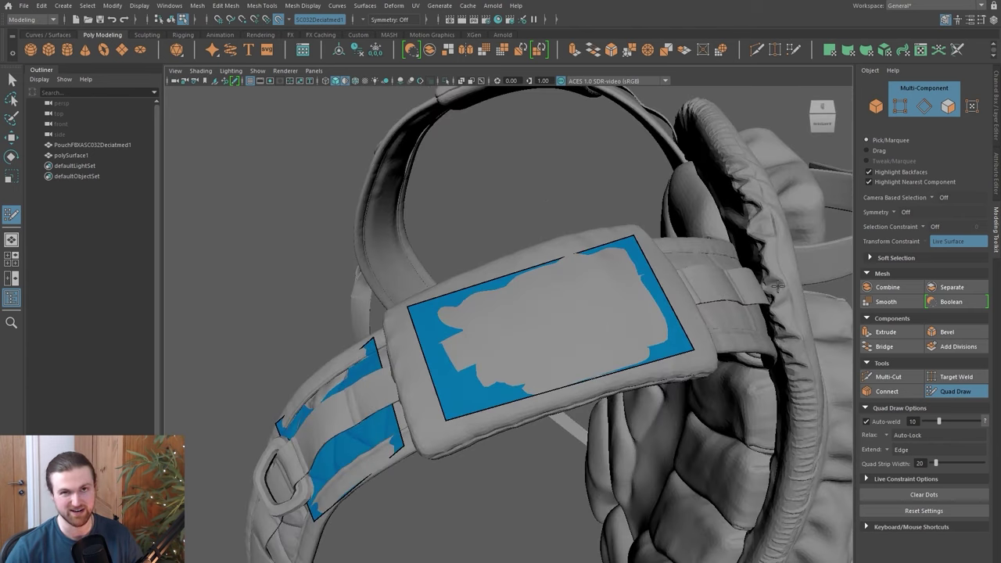
- Extend the flap quad's lower edge in strips and bridge it to the strap quad below
{"action": "left_click_drag", "start_coordinate": [707, 316], "coordinate": [455, 331], "text": "alt"}
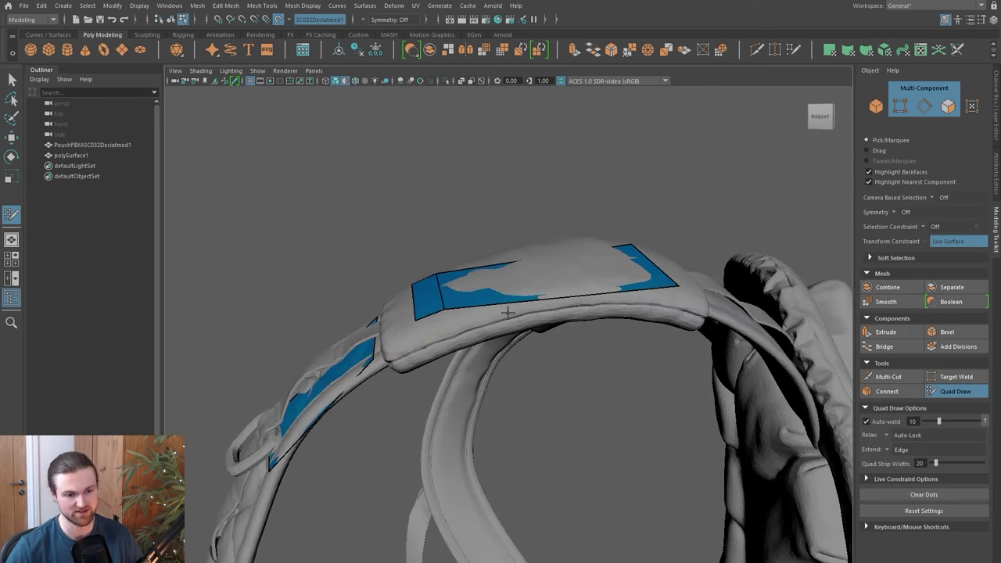
{"action": "left_click_drag", "start_coordinate": [509, 313], "coordinate": [513, 295], "text": "alt"}
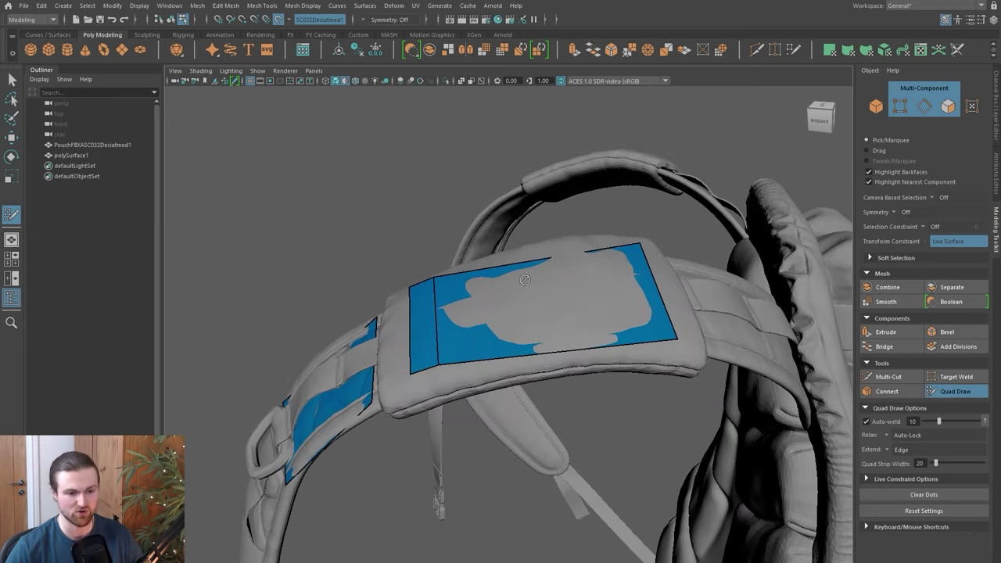
{"action": "left_click_drag", "start_coordinate": [522, 267], "coordinate": [474, 353], "text": "alt"}
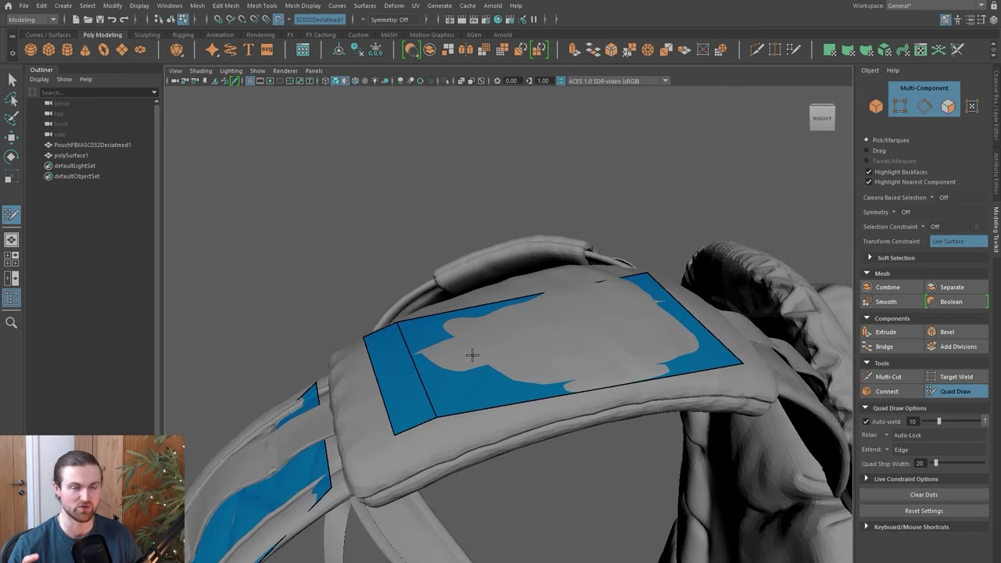
{"action": "scroll", "coordinate": [470, 356], "scroll_direction": "down", "scroll_amount": 2}
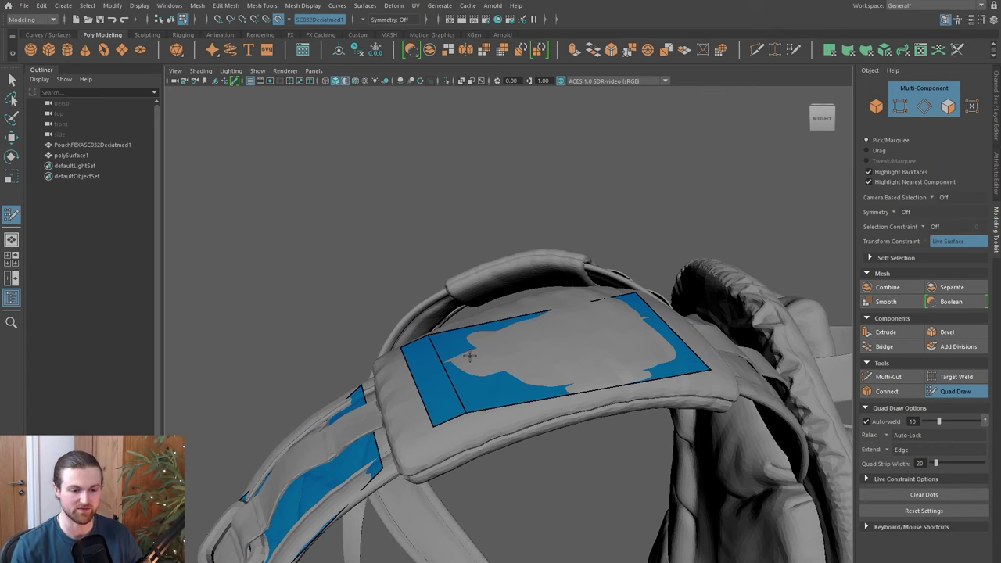
{"action": "left_click_drag", "start_coordinate": [469, 356], "coordinate": [462, 335], "text": "alt"}
{"action": "mouse_move", "coordinate": [562, 326]}
{"action": "left_mouse_down", "text": "alt"}
{"action": "mouse_move", "coordinate": [487, 409]}
{"action": "mouse_move", "coordinate": [539, 364]}
{"action": "mouse_move", "coordinate": [497, 343]}
{"action": "mouse_move", "coordinate": [551, 352]}
{"action": "mouse_move", "coordinate": [477, 352]}
{"action": "mouse_move", "coordinate": [470, 342]}
{"action": "mouse_move", "coordinate": [474, 357]}
{"action": "mouse_move", "coordinate": [499, 339]}
{"action": "left_mouse_up", "text": "alt"}
{"action": "key", "text": "Tab"}
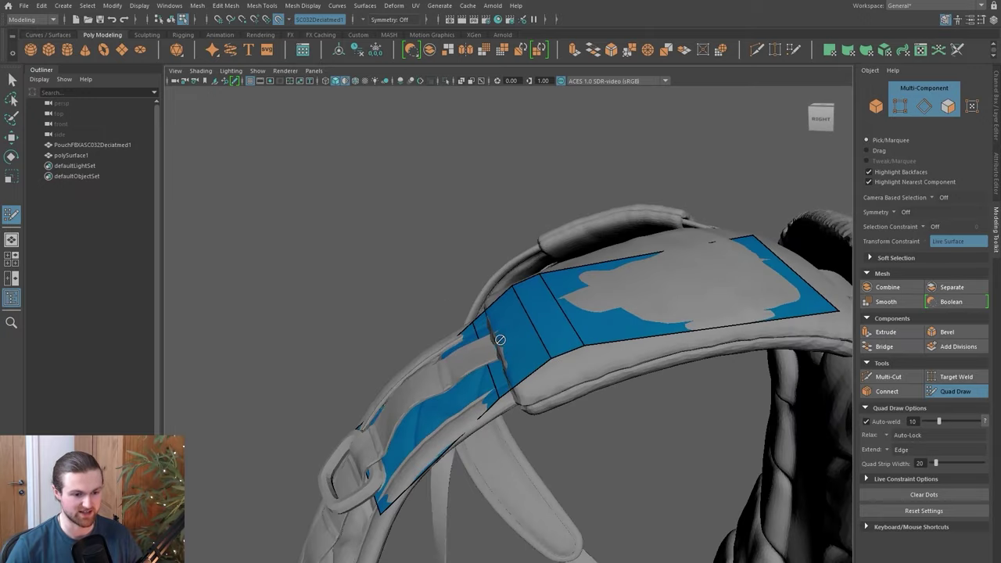
- Insert an edge loop in the faces at the flap's lower end and fit the vertices to the step down to the strap
{"action": "left_click", "coordinate": [531, 364], "text": "ctrl"}
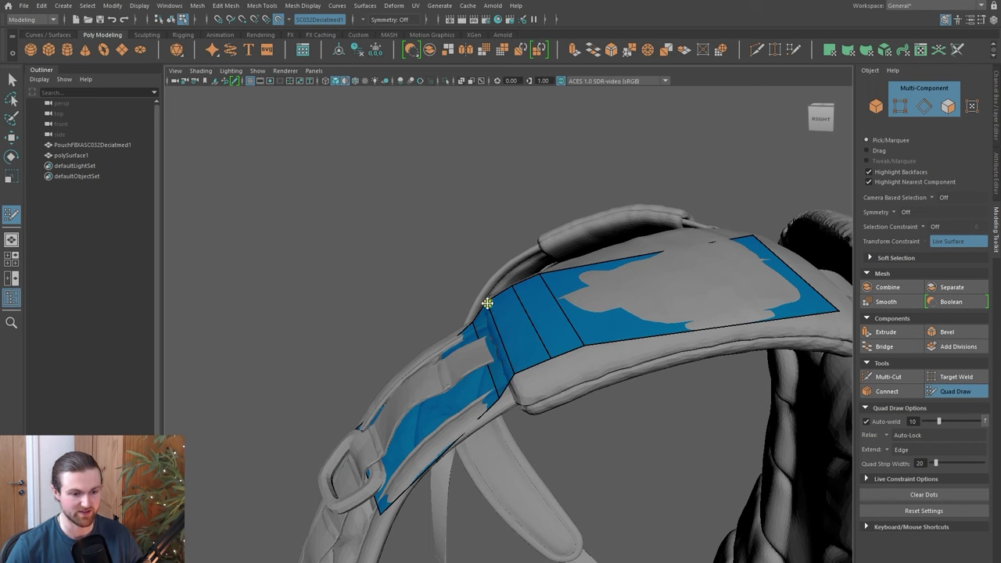
{"action": "left_click_drag", "start_coordinate": [483, 329], "coordinate": [516, 335], "text": "alt"}
{"action": "left_click_drag", "start_coordinate": [481, 313], "coordinate": [675, 279], "text": "alt"}
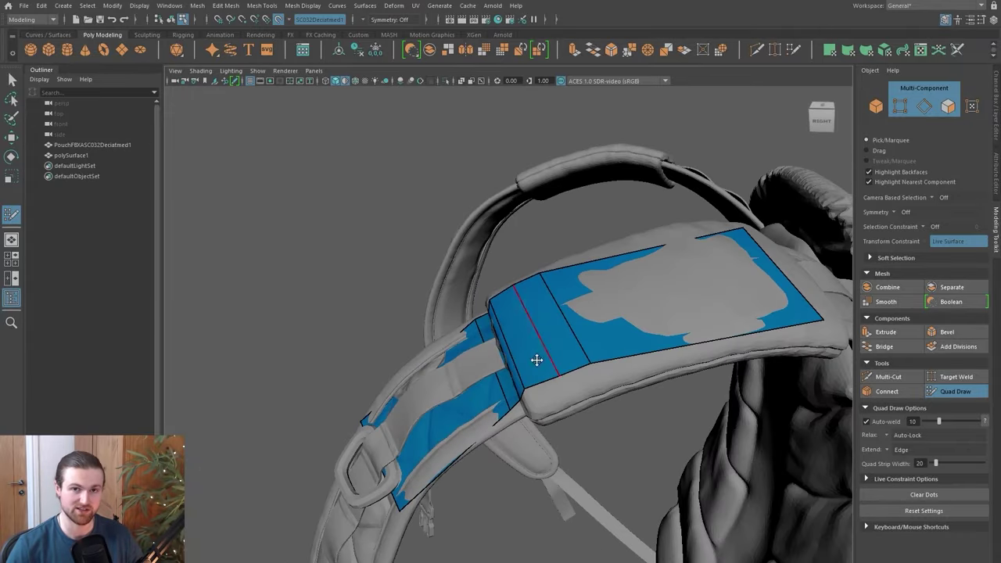
{"action": "left_click_drag", "start_coordinate": [495, 402], "coordinate": [477, 412], "text": "alt"}
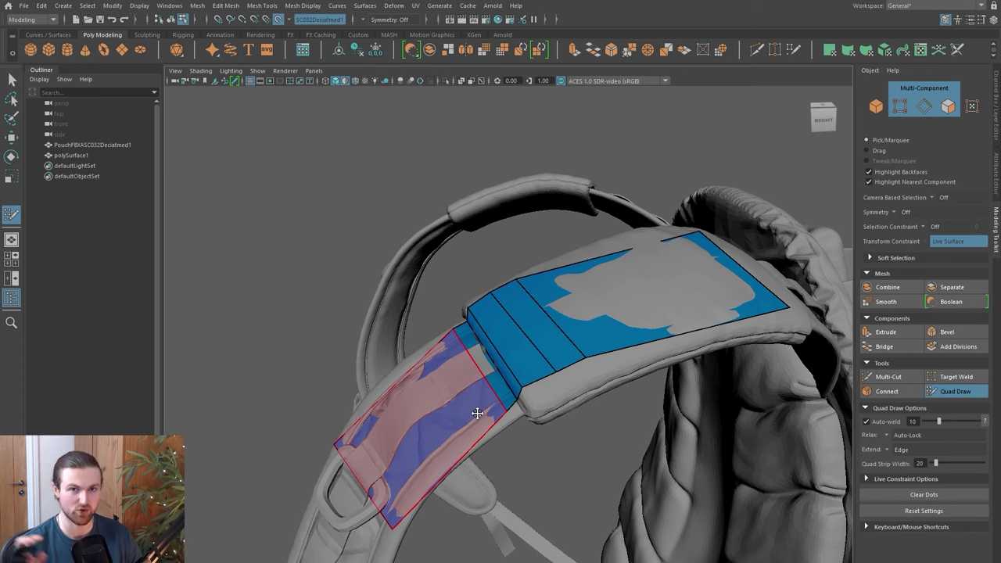
{"action": "left_click_drag", "start_coordinate": [478, 412], "coordinate": [561, 454], "text": "alt"}
{"action": "left_click_drag", "start_coordinate": [515, 388], "coordinate": [504, 367], "text": "alt"}
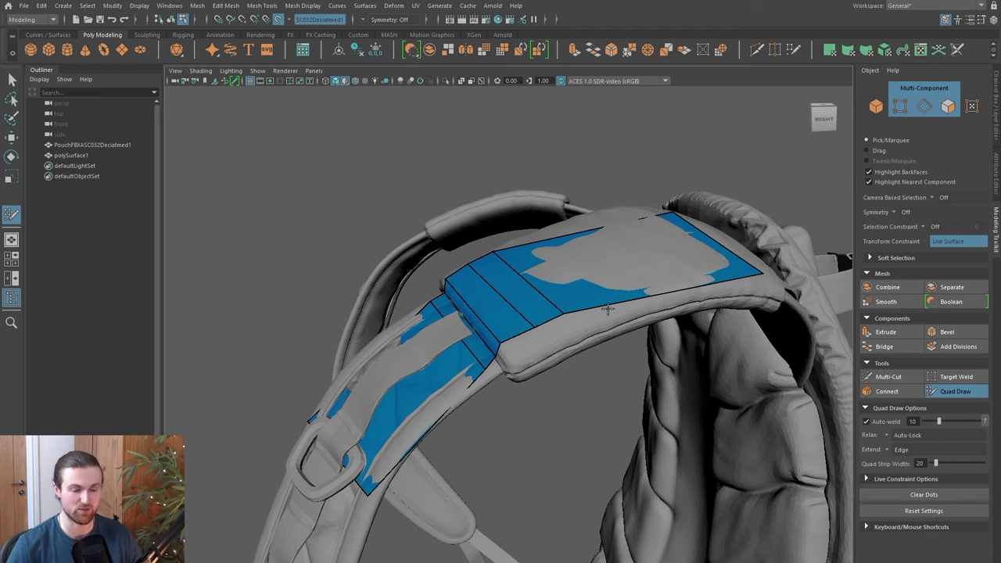
{"action": "left_click_drag", "start_coordinate": [553, 346], "coordinate": [481, 323], "text": "alt"}
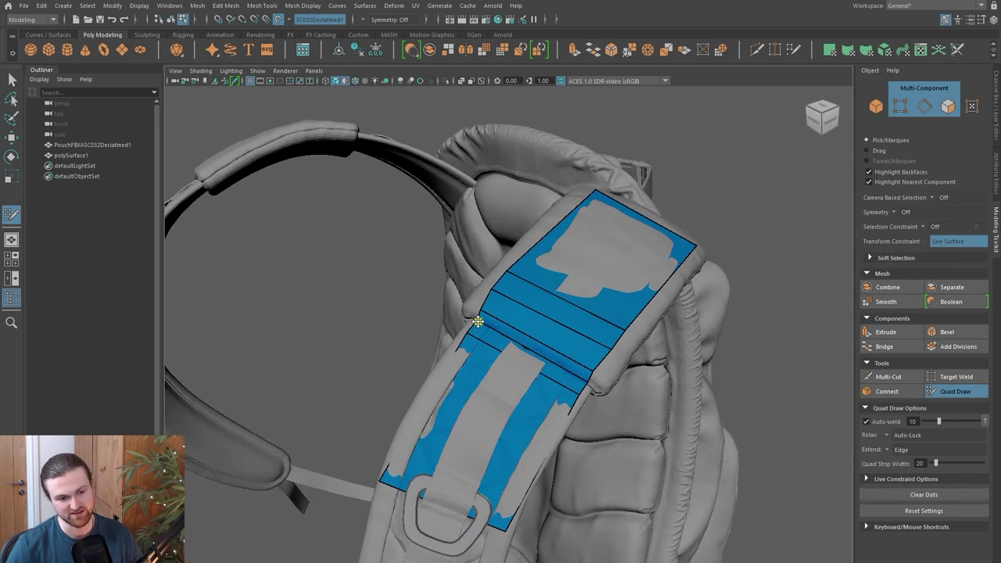
{"action": "left_click_drag", "start_coordinate": [585, 380], "coordinate": [488, 451], "text": "alt"}
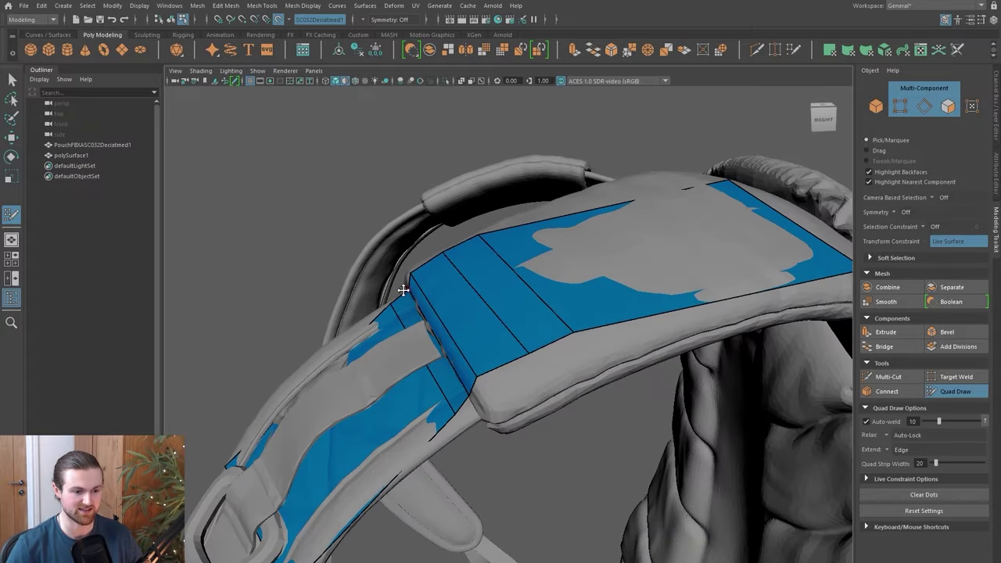
{"action": "left_click_drag", "start_coordinate": [458, 391], "coordinate": [494, 393], "text": "alt"}
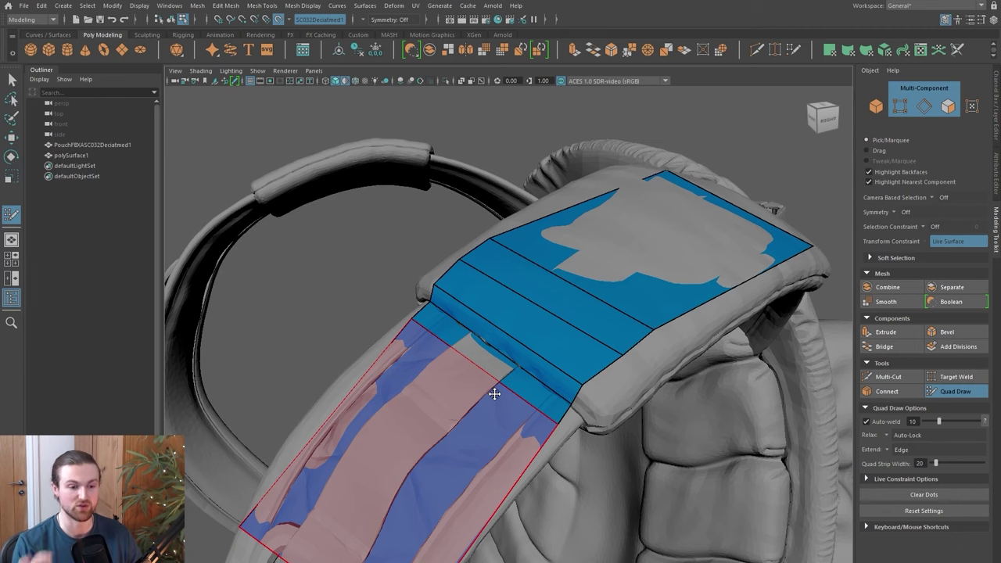
- Place four dots on the strap below the D-ring and fill them with a separate quad
{"action": "left_click_drag", "start_coordinate": [494, 393], "coordinate": [545, 364], "text": "alt"}
{"action": "left_click", "coordinate": [474, 340]}
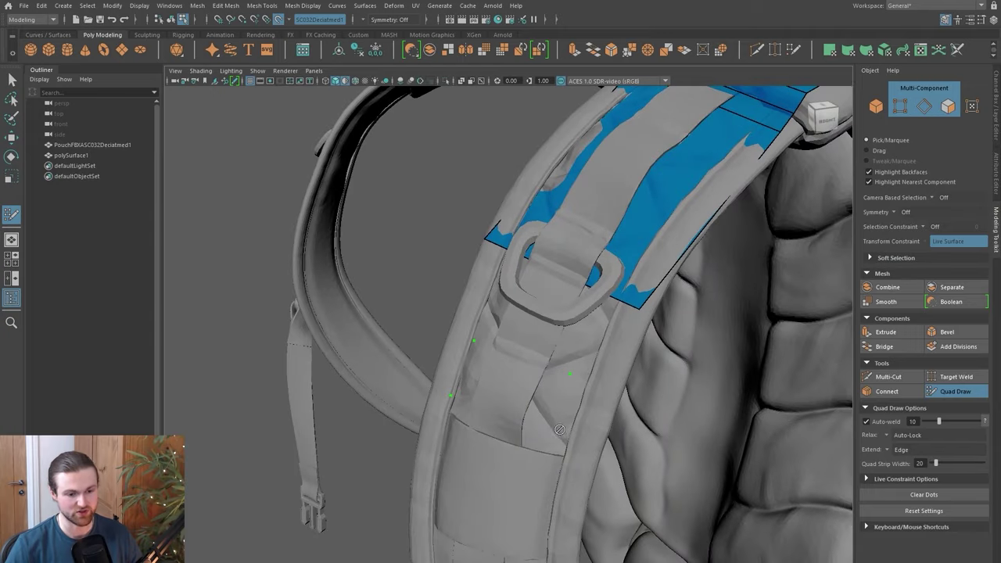
{"action": "mouse_move", "coordinate": [539, 402]}
{"action": "left_mouse_down", "text": "alt"}
{"action": "mouse_move", "coordinate": [470, 391]}
{"action": "mouse_move", "coordinate": [465, 351]}
{"action": "mouse_move", "coordinate": [495, 373]}
{"action": "mouse_move", "coordinate": [488, 361]}
{"action": "mouse_move", "coordinate": [458, 375]}
{"action": "mouse_move", "coordinate": [467, 370]}
{"action": "left_mouse_up", "text": "alt"}
{"action": "left_click", "coordinate": [464, 351], "text": "shift"}
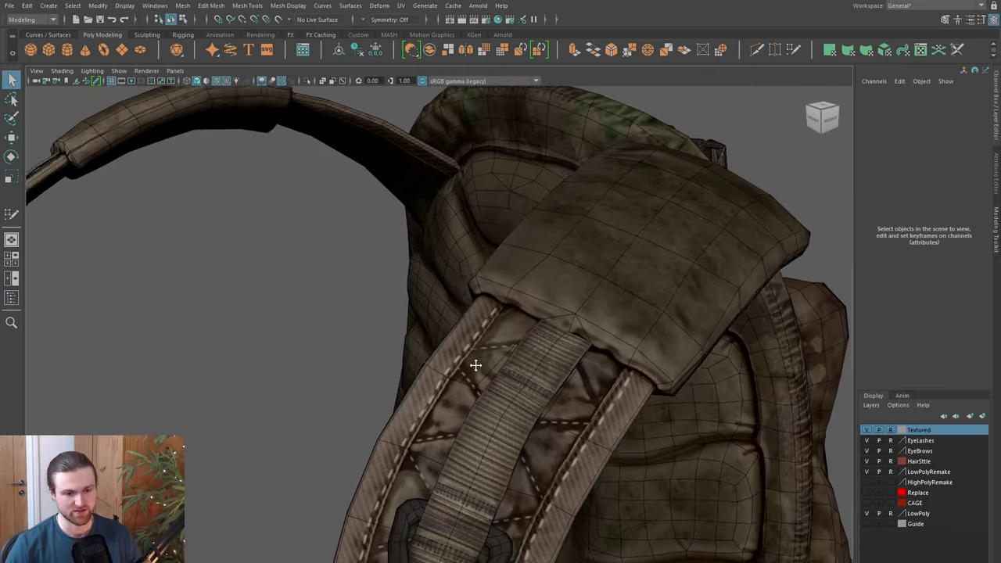
- Turn off the textures on the finished low-poly backpack and examine its wireframe around the flap and shoulder strap
{"action": "left_click_drag", "start_coordinate": [476, 362], "coordinate": [505, 336], "text": "alt"}
{"action": "right_click_drag", "start_coordinate": [505, 336], "coordinate": [536, 322], "text": "alt"}
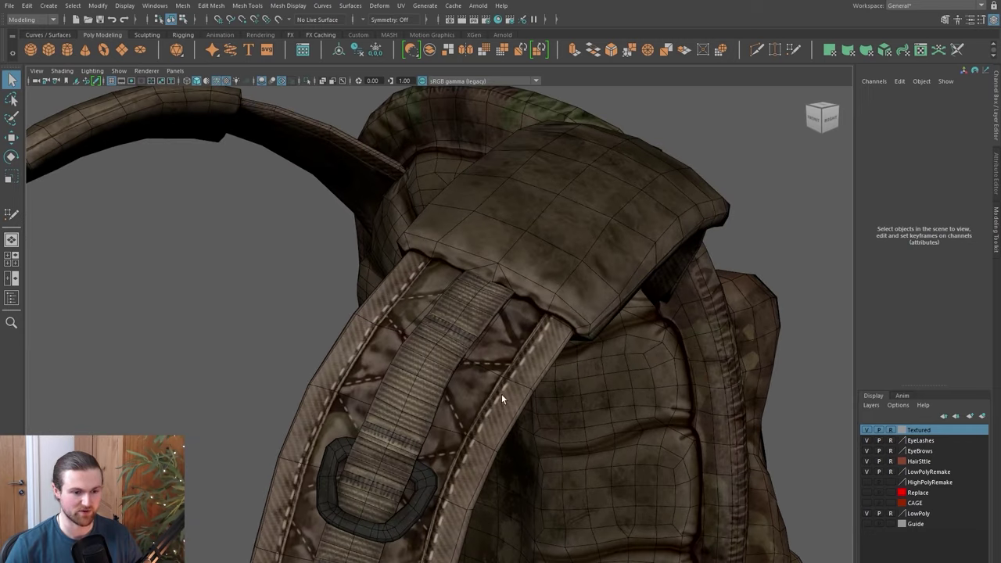
{"action": "left_click", "coordinate": [226, 81]}
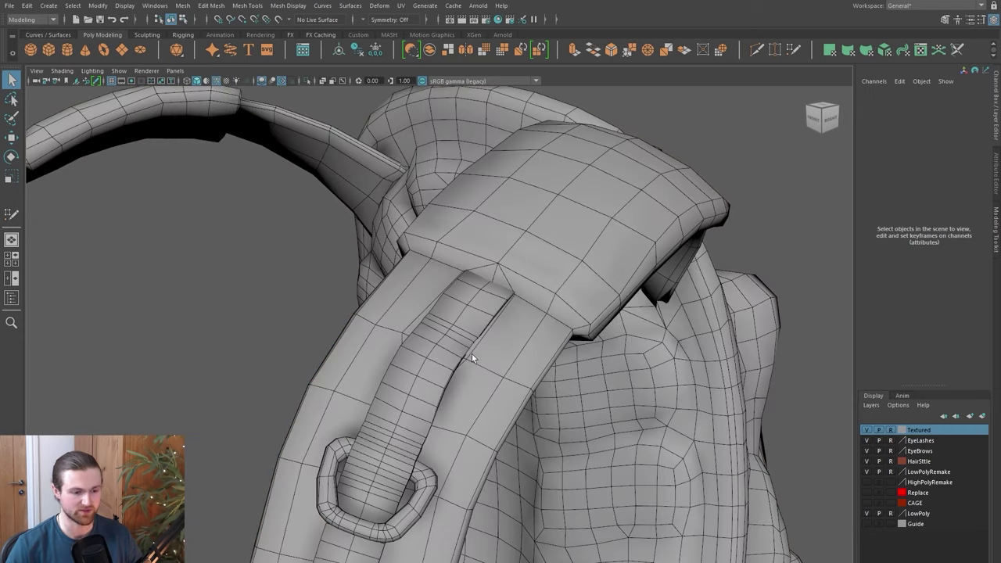
{"action": "left_click_drag", "start_coordinate": [472, 354], "coordinate": [472, 281], "text": "alt"}
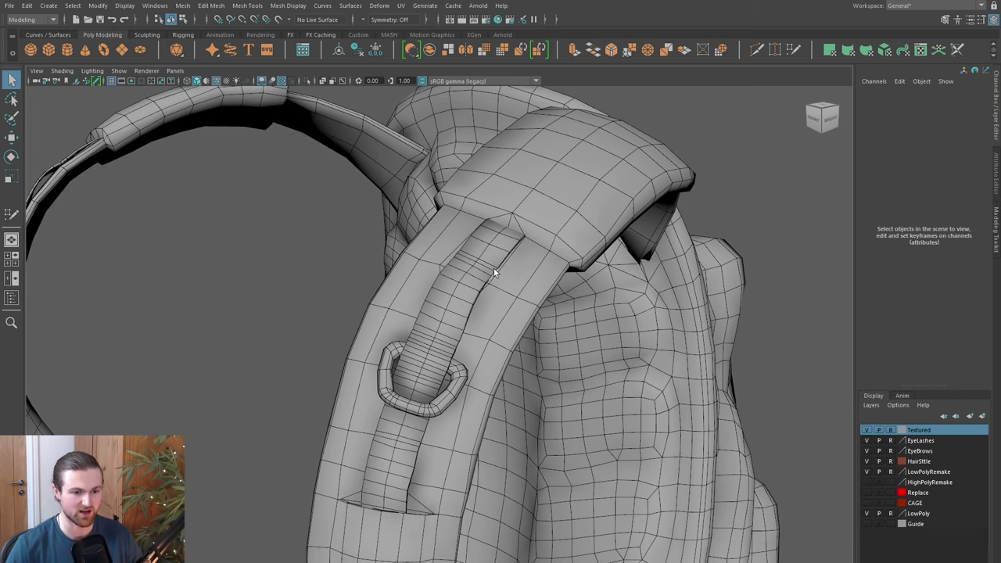
- Examine the wireframe of the textured low-poly backpack around the shoulder strap webbing and D-ring
{"action": "left_click_drag", "start_coordinate": [494, 269], "coordinate": [524, 227], "text": "alt"}
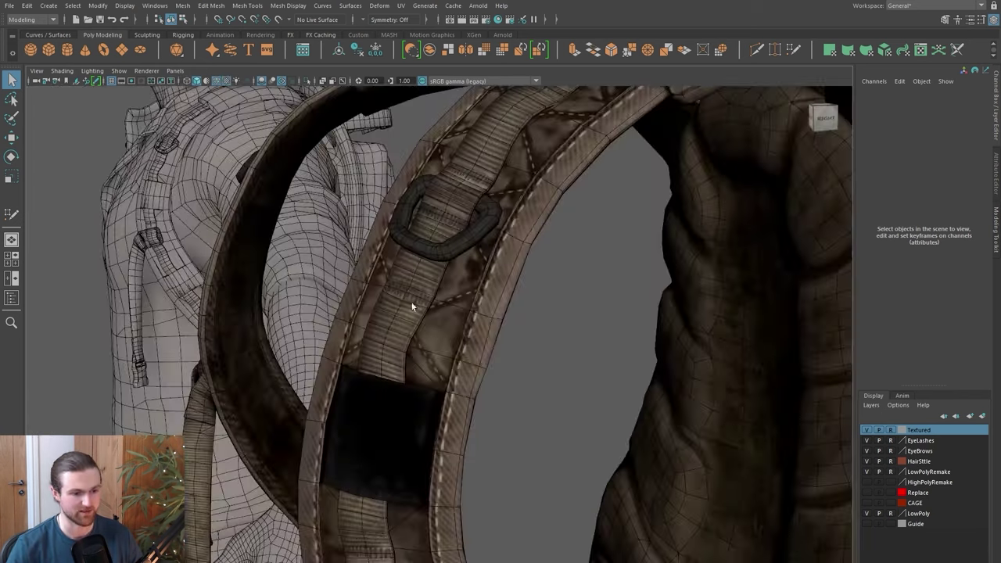
{"action": "left_click_drag", "start_coordinate": [408, 295], "coordinate": [373, 311], "text": "alt"}
{"action": "middle_click_drag", "start_coordinate": [373, 311], "coordinate": [402, 284], "text": "alt"}
{"action": "scroll", "coordinate": [401, 284], "scroll_direction": "up", "scroll_amount": 3}
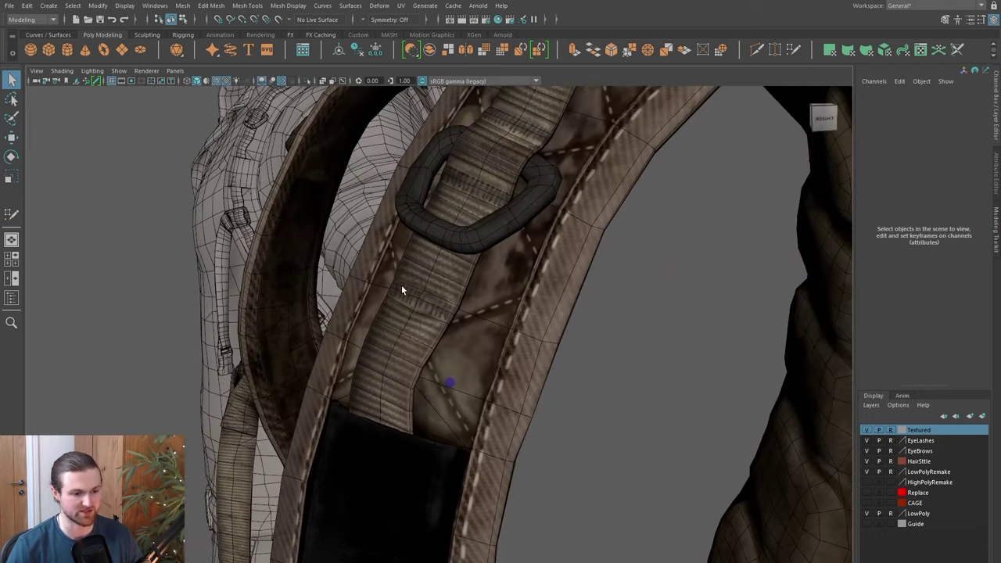
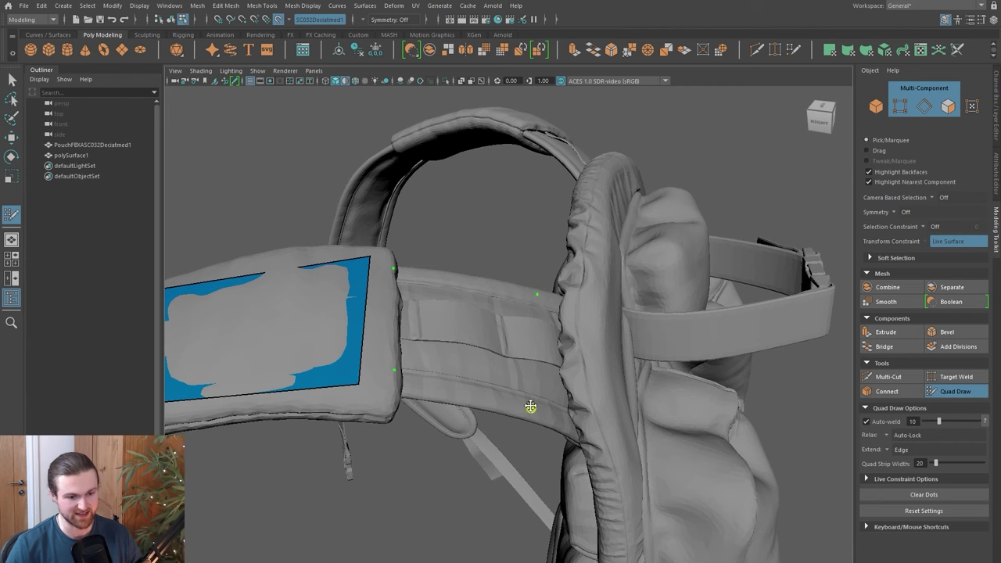
- Fill the four dots on the strap section between the flap and the bag with a quad and inspect the surrounding guide mesh
{"action": "left_click", "coordinate": [470, 364], "text": "shift"}
{"action": "mouse_move", "coordinate": [489, 320]}
{"action": "left_mouse_down", "text": "alt"}
{"action": "mouse_move", "coordinate": [631, 503]}
{"action": "mouse_move", "coordinate": [546, 458]}
{"action": "left_mouse_up", "text": "alt"}
{"action": "left_click_drag", "start_coordinate": [530, 353], "coordinate": [591, 251], "text": "alt"}
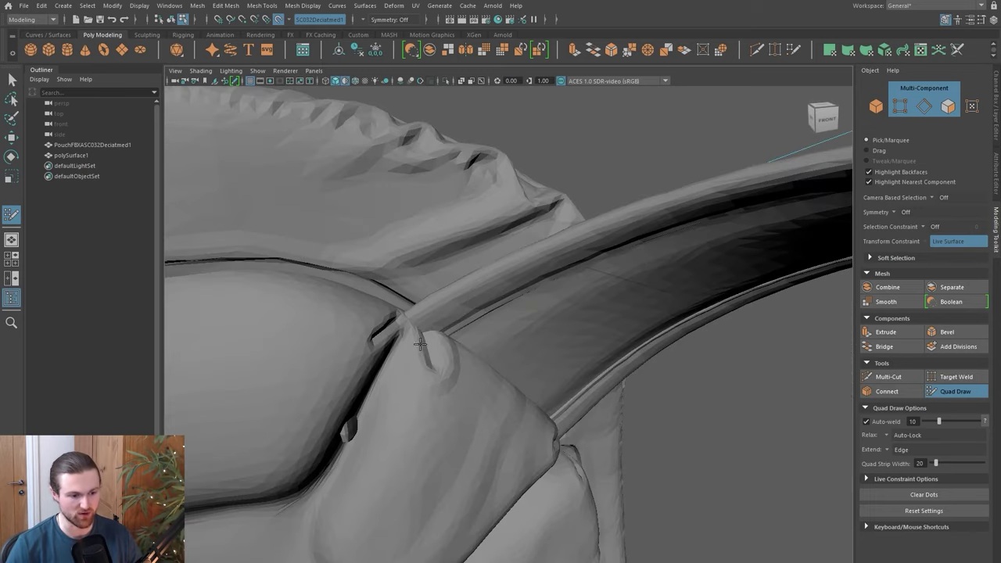
{"action": "left_click_drag", "start_coordinate": [512, 361], "coordinate": [384, 273], "text": "alt"}
{"action": "scroll", "coordinate": [412, 337], "scroll_direction": "up", "scroll_amount": 5}
{"action": "scroll", "coordinate": [422, 300], "scroll_direction": "down", "scroll_amount": 5}
{"action": "scroll", "coordinate": [384, 272], "scroll_direction": "down", "scroll_amount": 4}
{"action": "mouse_move", "coordinate": [451, 396]}
{"action": "left_mouse_down", "text": "alt"}
{"action": "mouse_move", "coordinate": [538, 312]}
{"action": "mouse_move", "coordinate": [645, 309]}
{"action": "left_mouse_up", "text": "alt"}
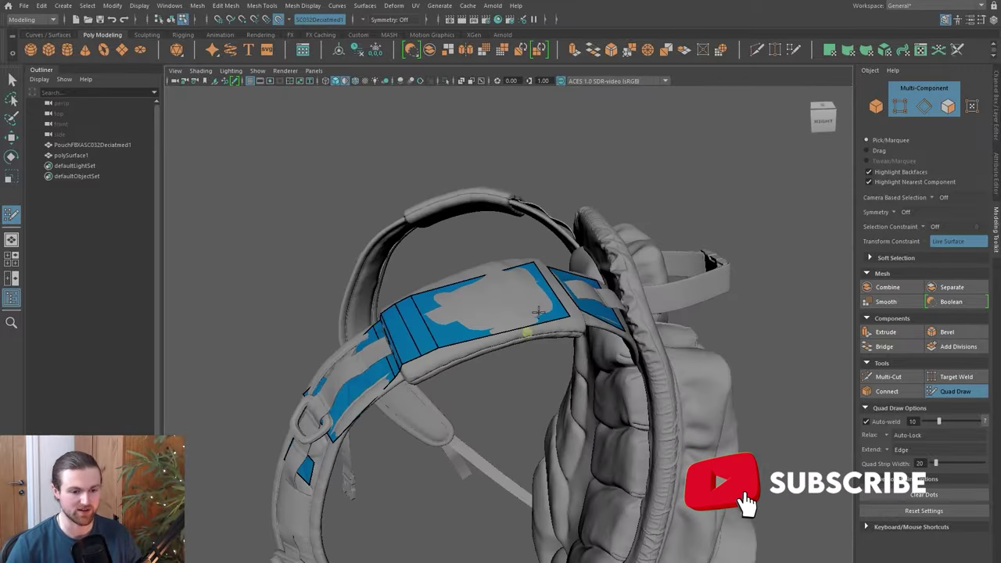
- Exit Quad Draw and release the decimated guide mesh as the live surface
{"action": "key", "text": "q"}
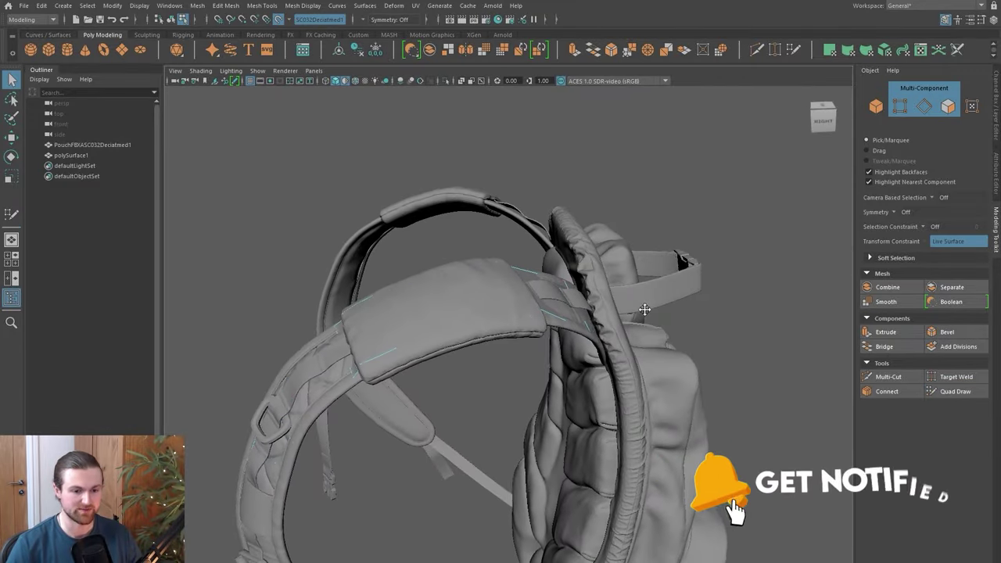
{"action": "middle_click_drag", "start_coordinate": [645, 310], "coordinate": [643, 309], "text": "alt"}
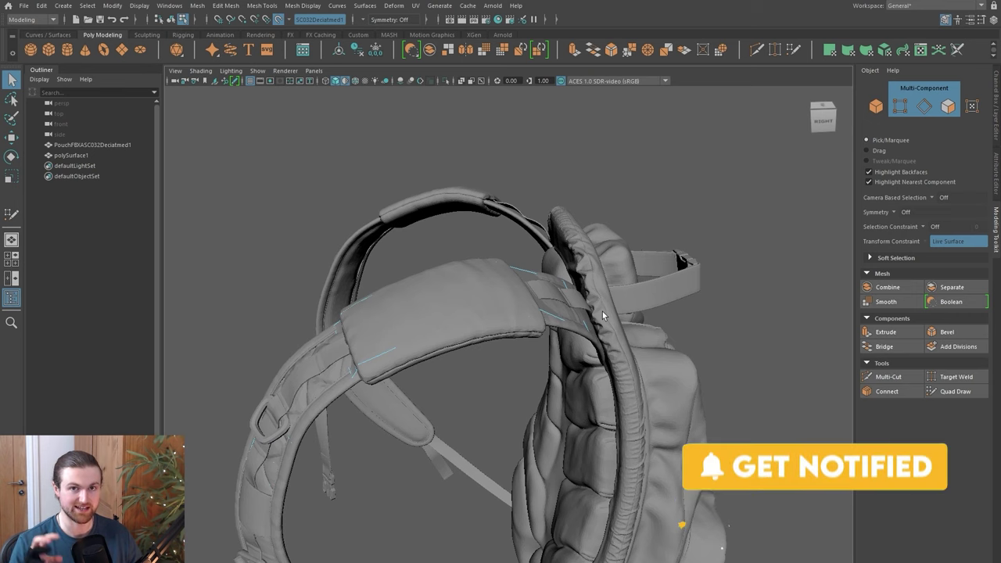
{"action": "left_click", "coordinate": [278, 20]}
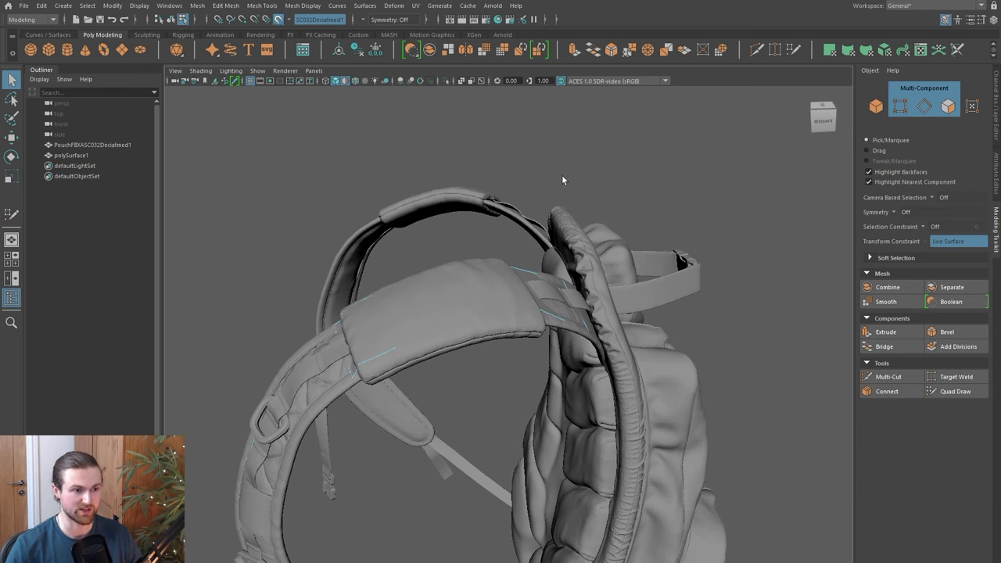
- Try to select one separate part of the guide mesh by its connected faces, and return to object mode
{"action": "right_click_drag", "start_coordinate": [668, 200], "coordinate": [694, 180]}
{"action": "left_click", "coordinate": [588, 303]}
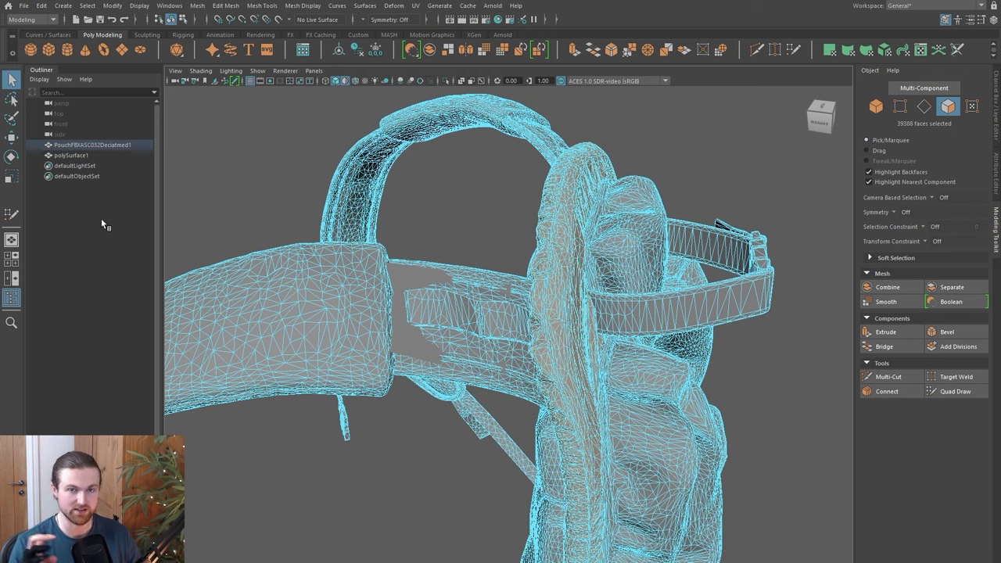
{"action": "left_click_drag", "start_coordinate": [578, 322], "coordinate": [546, 298], "text": "alt"}
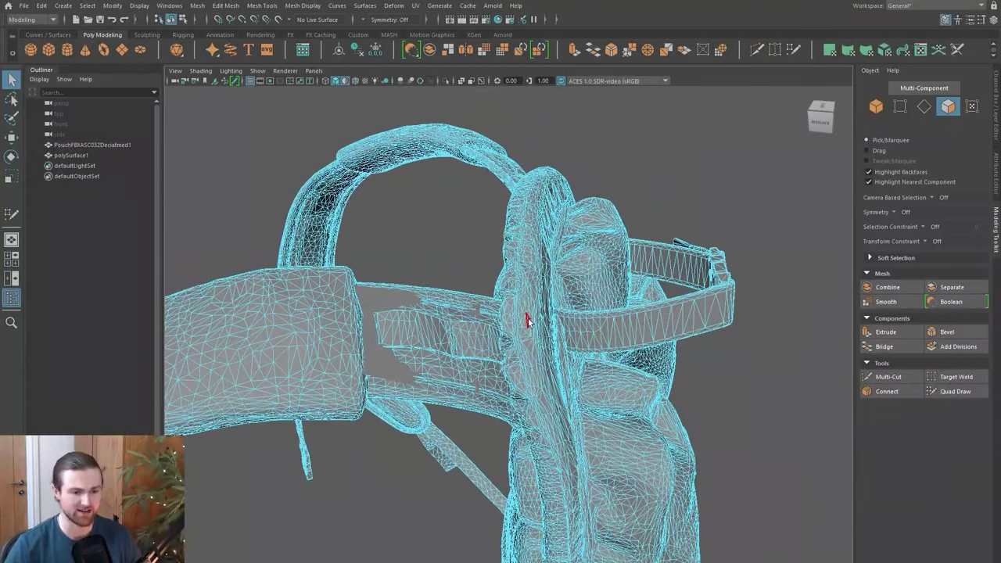
{"action": "left_click", "coordinate": [526, 320]}
{"action": "left_click", "coordinate": [626, 328]}
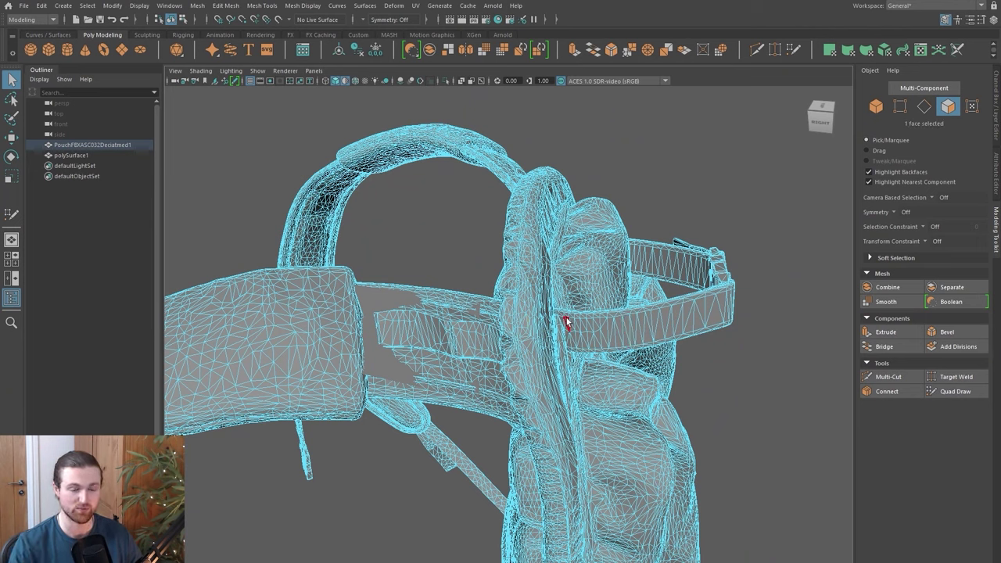
{"action": "right_click_drag", "start_coordinate": [662, 208], "coordinate": [662, 208], "text": "shift"}
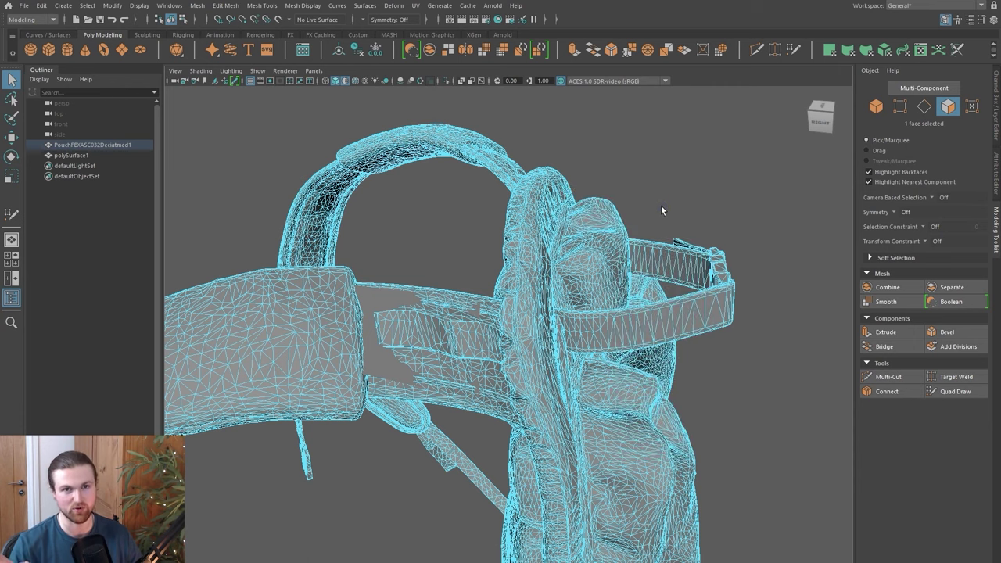
{"action": "mouse_move", "coordinate": [661, 204]}
{"action": "left_mouse_down", "text": "alt"}
{"action": "mouse_move", "coordinate": [593, 234]}
{"action": "mouse_move", "coordinate": [542, 347]}
{"action": "mouse_move", "coordinate": [554, 323]}
{"action": "mouse_move", "coordinate": [565, 351]}
{"action": "left_mouse_up", "text": "alt"}
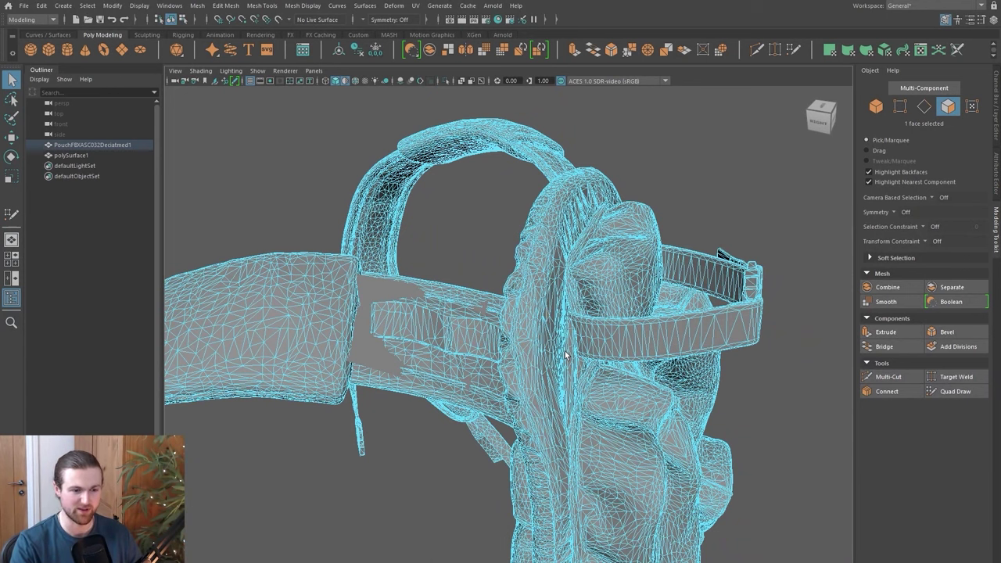
{"action": "left_click_drag", "start_coordinate": [565, 351], "coordinate": [560, 357], "text": "alt"}
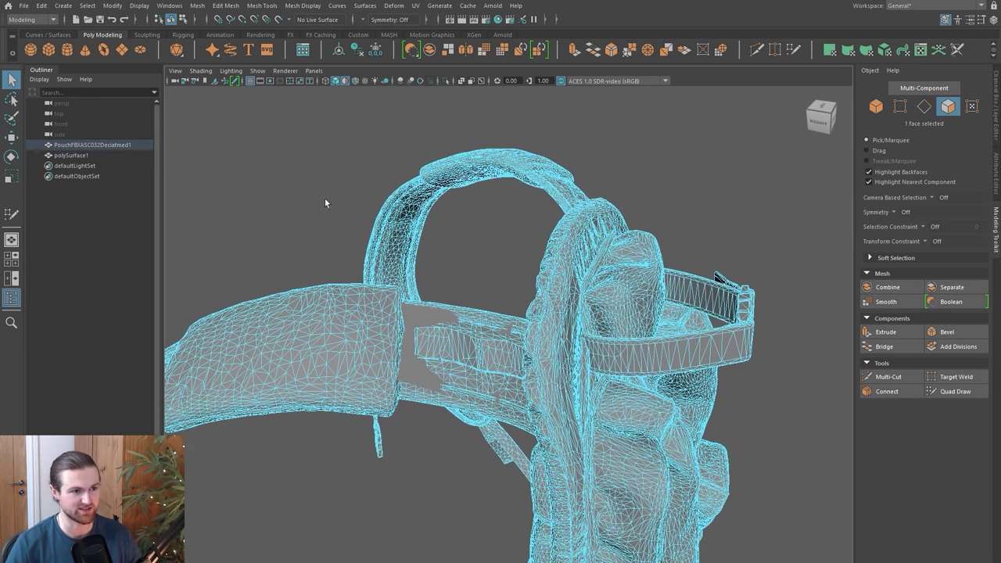
{"action": "left_click_drag", "start_coordinate": [501, 266], "coordinate": [697, 299], "text": "alt"}
{"action": "right_click_drag", "start_coordinate": [697, 300], "coordinate": [743, 284]}
{"action": "left_click_drag", "start_coordinate": [704, 438], "coordinate": [659, 400], "text": "alt"}
{"action": "right_click_drag", "start_coordinate": [659, 400], "coordinate": [661, 454], "text": "alt"}
{"action": "left_click_drag", "start_coordinate": [661, 455], "coordinate": [534, 274], "text": "alt"}
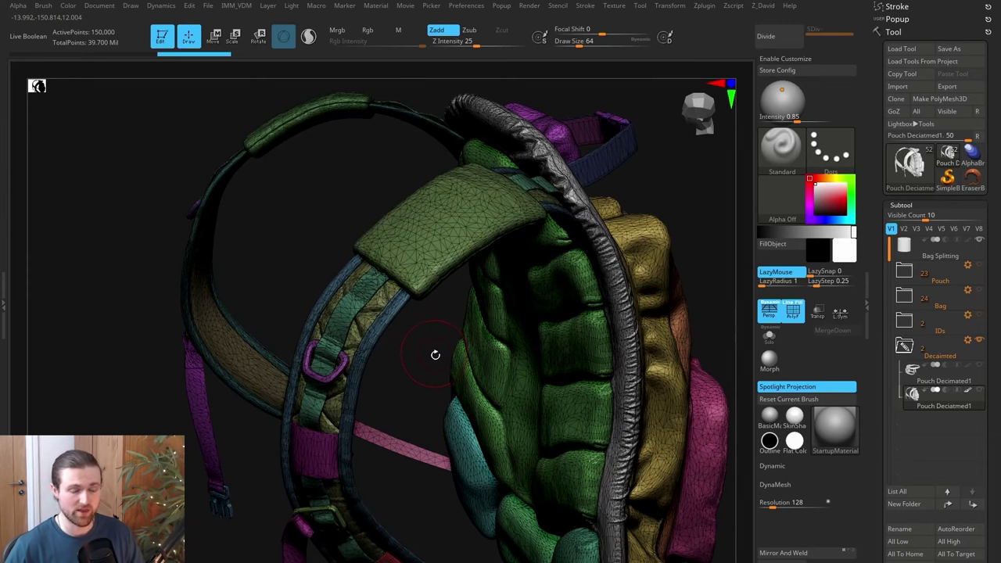
- Switch to ZBrush and examine the decimated backpack's polygroups around the flap, shoulder strap and back padding
{"action": "left_click_drag", "start_coordinate": [435, 355], "coordinate": [427, 396]}
{"action": "left_click", "coordinate": [968, 404]}
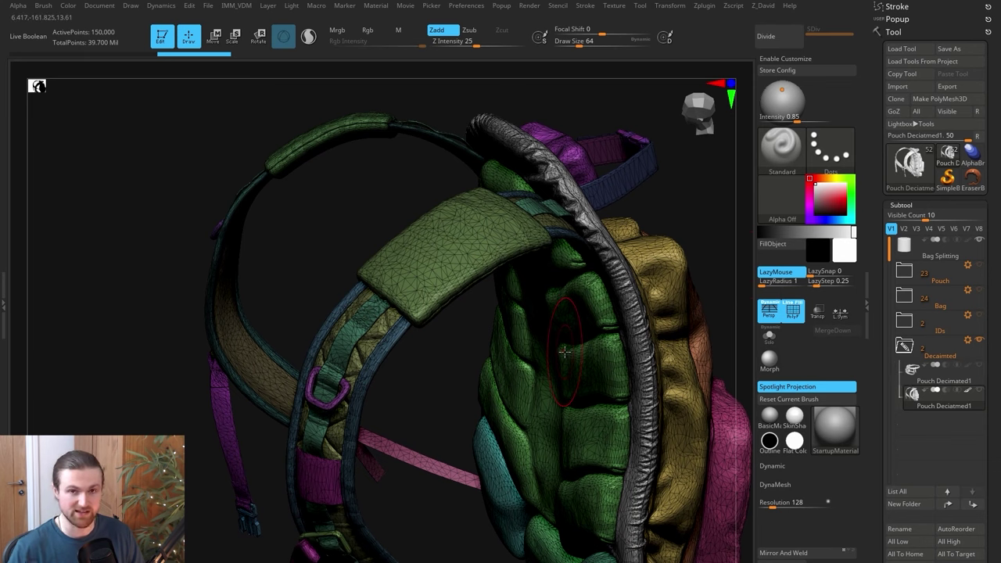
{"action": "left_click_drag", "start_coordinate": [453, 375], "coordinate": [442, 351]}
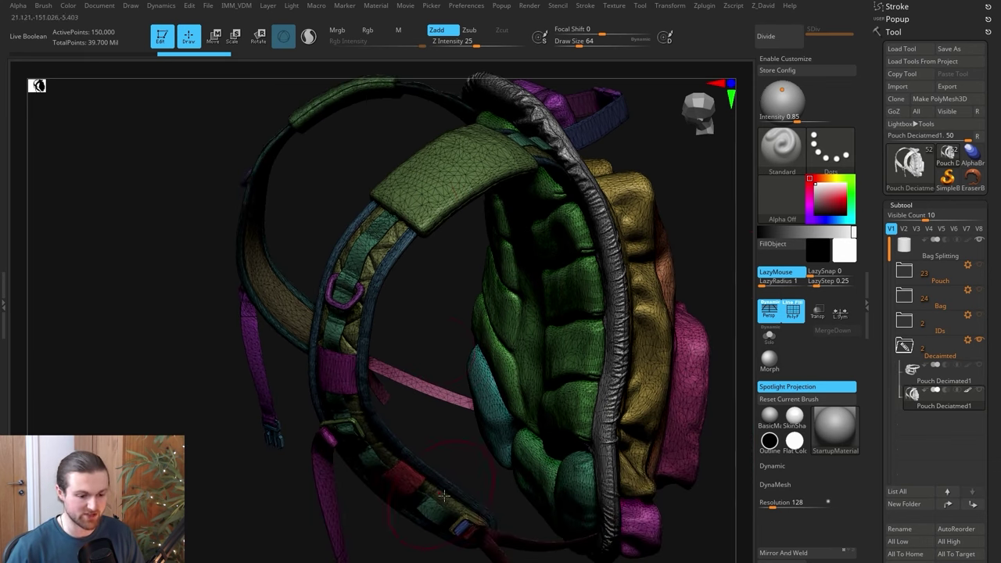
{"action": "left_click_drag", "start_coordinate": [461, 498], "coordinate": [487, 492]}
{"action": "mouse_move", "coordinate": [462, 356]}
{"action": "left_mouse_down"}
{"action": "mouse_move", "coordinate": [456, 337]}
{"action": "mouse_move", "coordinate": [457, 382]}
{"action": "mouse_move", "coordinate": [476, 358]}
{"action": "left_mouse_up"}
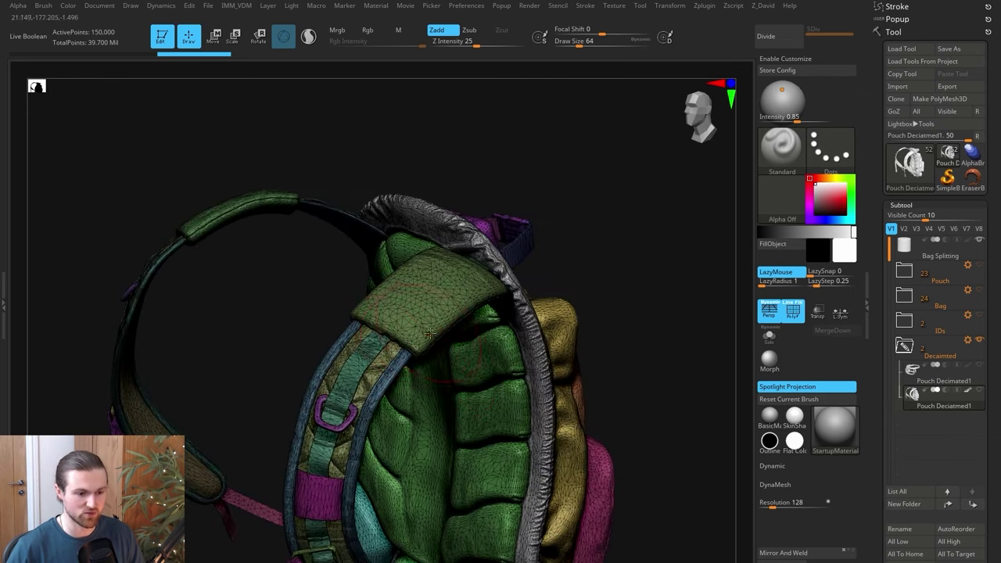
{"action": "left_click_drag", "start_coordinate": [430, 333], "coordinate": [648, 305]}
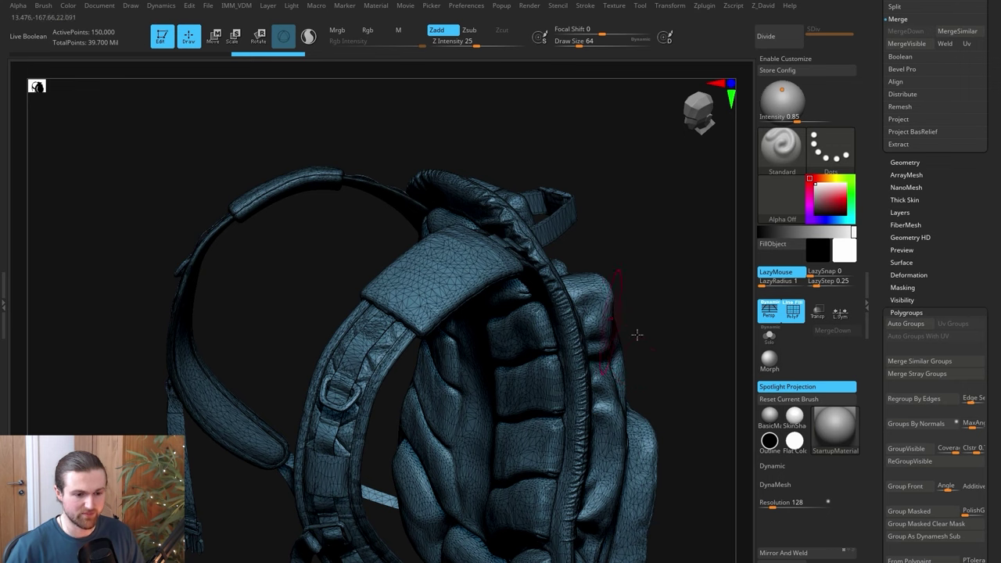
- Assign a polygroup to each separate part of the decimated backpack with Auto Groups and hide the polyframe lines
{"action": "left_click", "coordinate": [907, 313]}
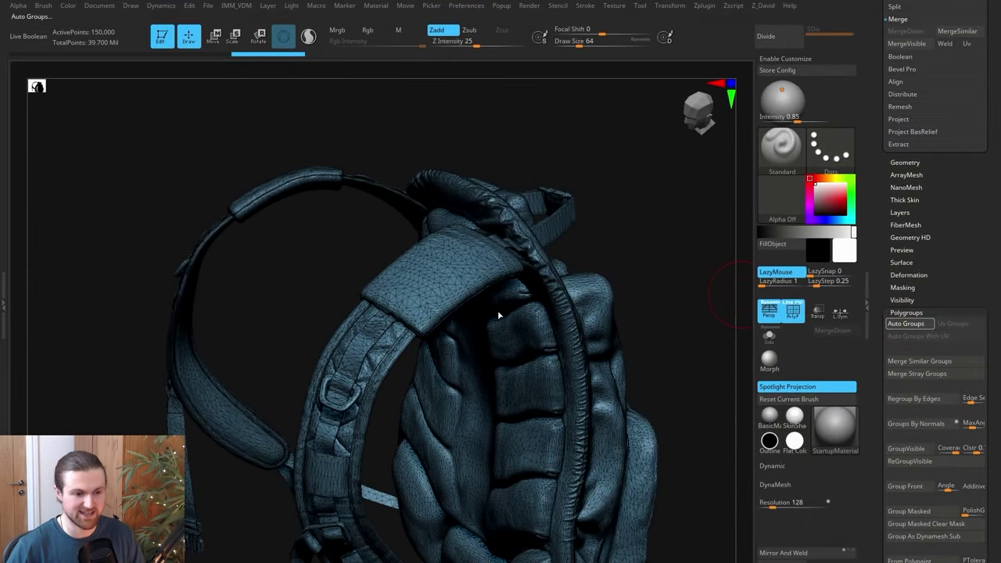
{"action": "left_click", "coordinate": [905, 323]}
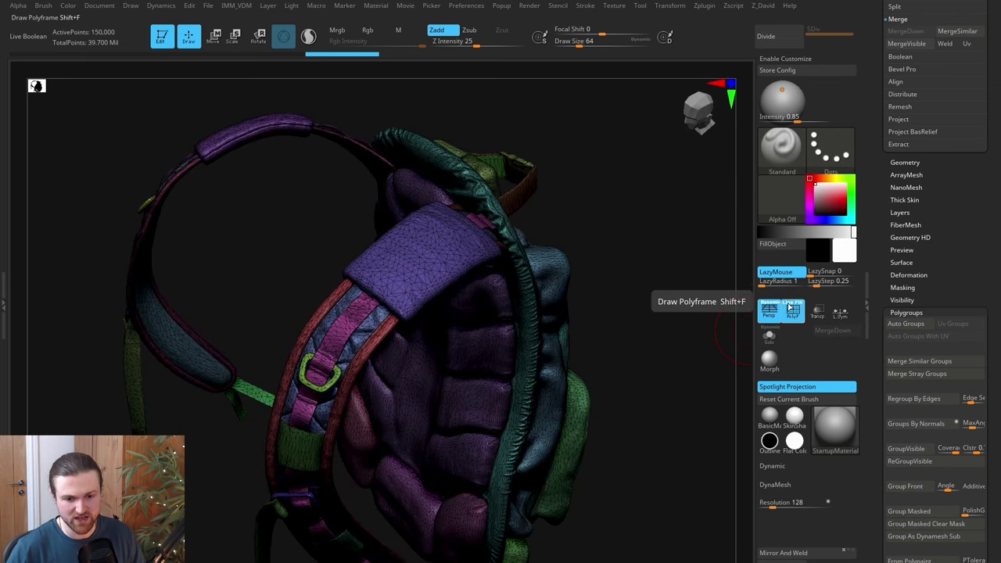
{"action": "left_click", "coordinate": [789, 303]}
- Isolate the front shoulder strap with the SelectLasso brush, hiding the rest of the backpack
{"action": "left_click_drag", "start_coordinate": [649, 396], "coordinate": [484, 353]}
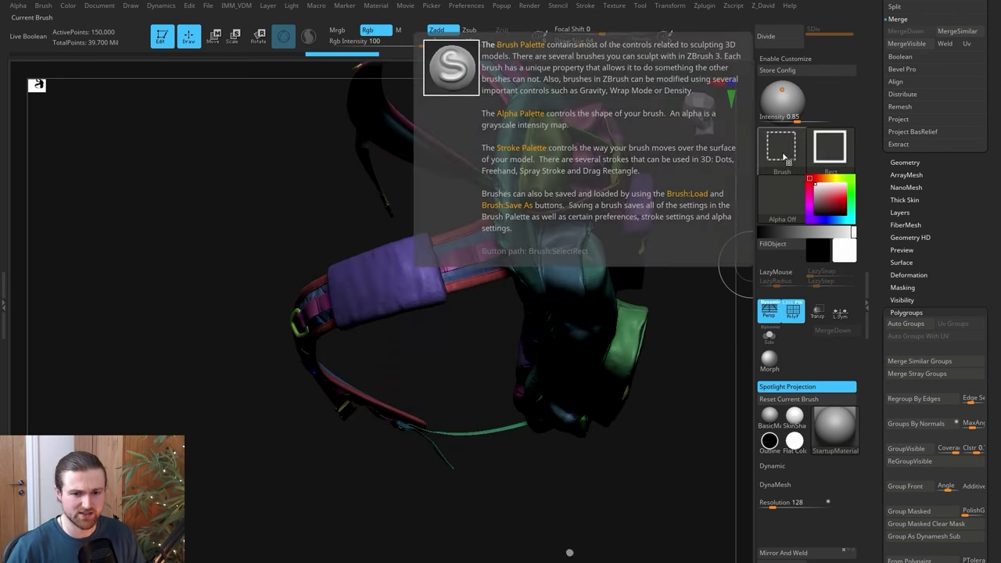
{"action": "left_click", "coordinate": [783, 151]}
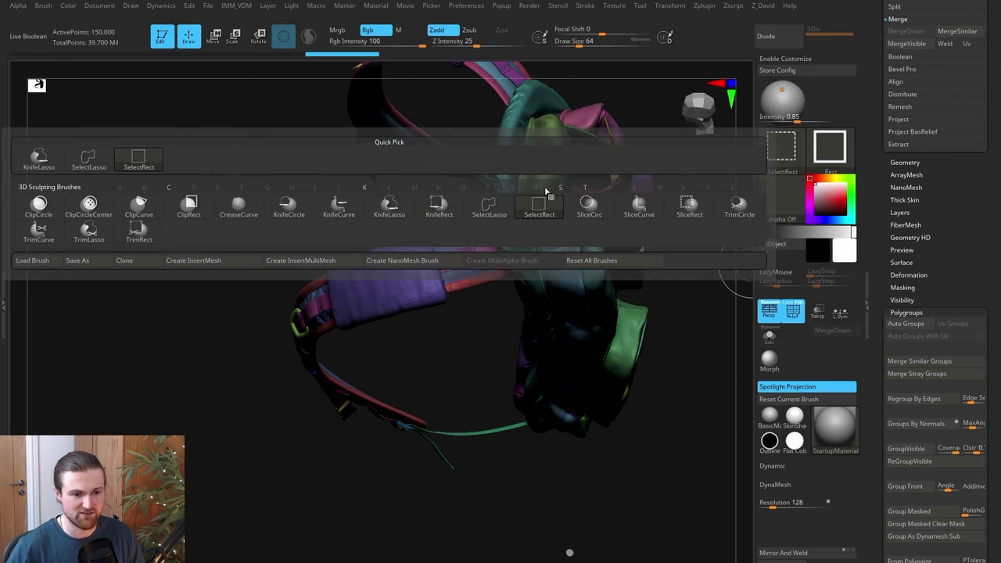
{"action": "left_click", "coordinate": [496, 211]}
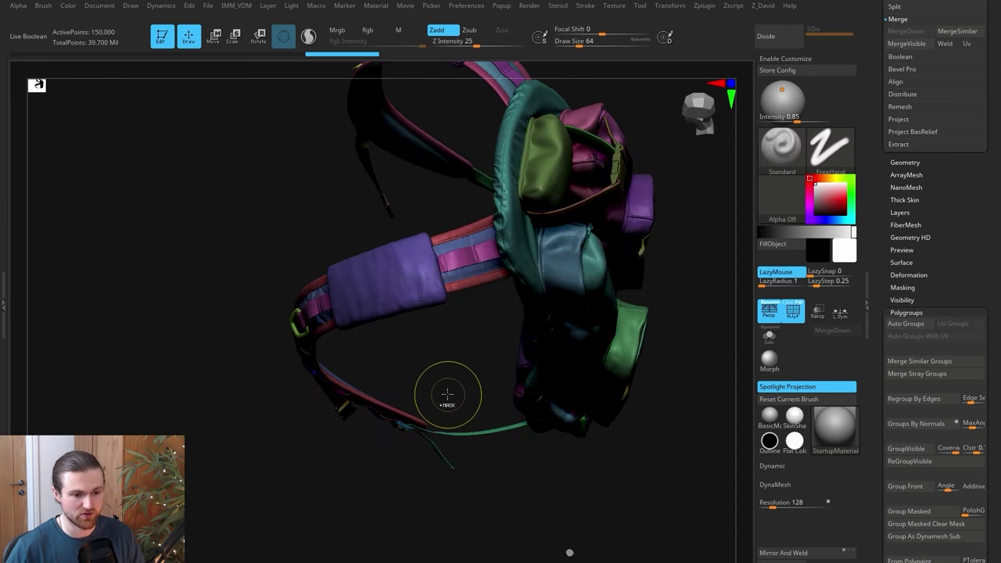
{"action": "mouse_move", "coordinate": [299, 453]}
{"action": "left_mouse_down"}
{"action": "mouse_move", "coordinate": [373, 476]}
{"action": "mouse_move", "coordinate": [476, 472]}
{"action": "mouse_move", "coordinate": [496, 365]}
{"action": "mouse_move", "coordinate": [472, 252]}
{"action": "mouse_move", "coordinate": [391, 226]}
{"action": "mouse_move", "coordinate": [275, 253]}
{"action": "mouse_move", "coordinate": [254, 361]}
{"action": "mouse_move", "coordinate": [512, 313]}
{"action": "left_mouse_up"}
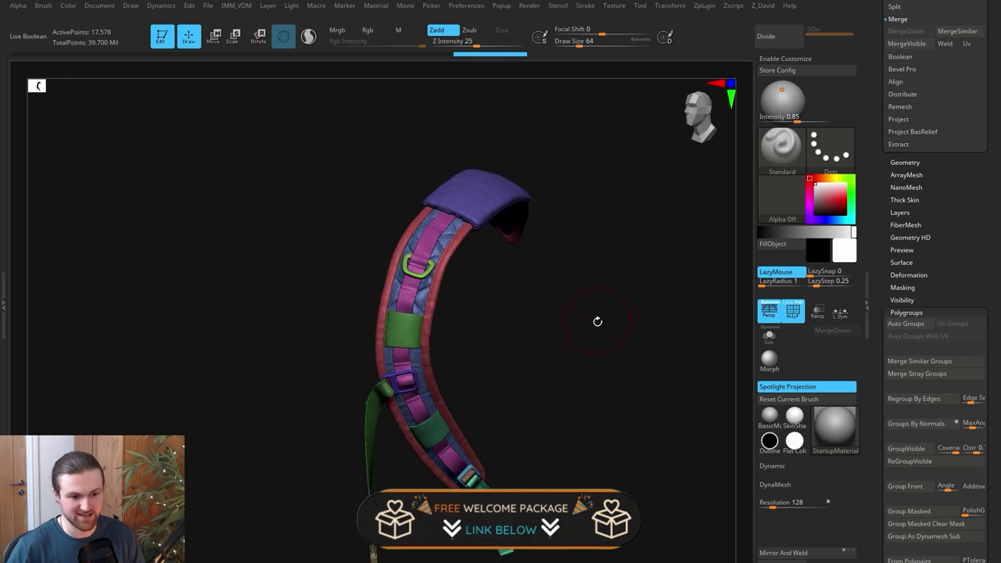
- Split the hidden backpack geometry from the shoulder strap into its own subtool with Split Hidden
{"action": "left_click_drag", "start_coordinate": [596, 320], "coordinate": [615, 334]}
{"action": "left_click_drag", "start_coordinate": [616, 336], "coordinate": [619, 336]}
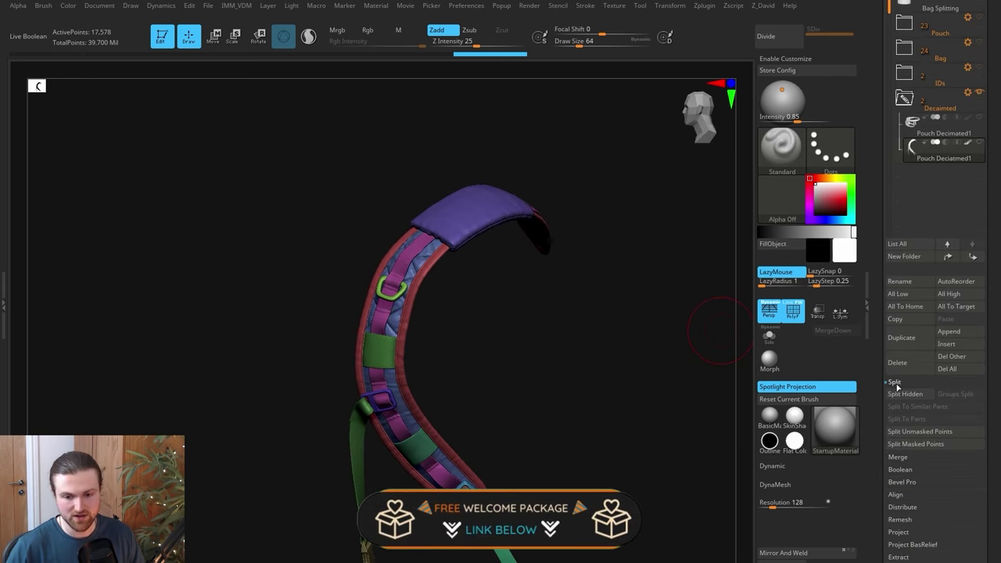
{"action": "key", "text": "ctrl"}
{"action": "key", "text": "ctrl"}
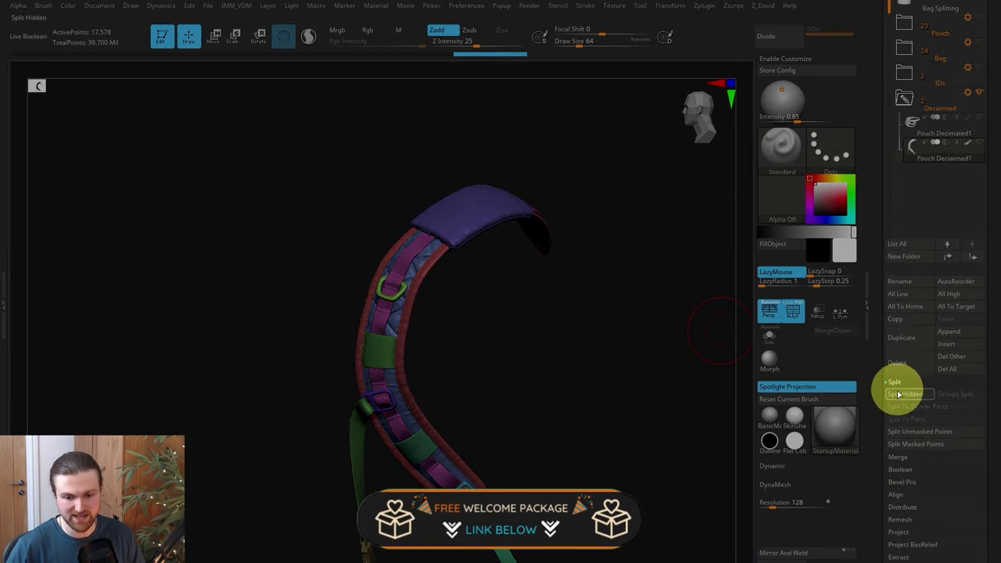
{"action": "key", "text": "ctrl"}
{"action": "left_click", "coordinate": [900, 397]}
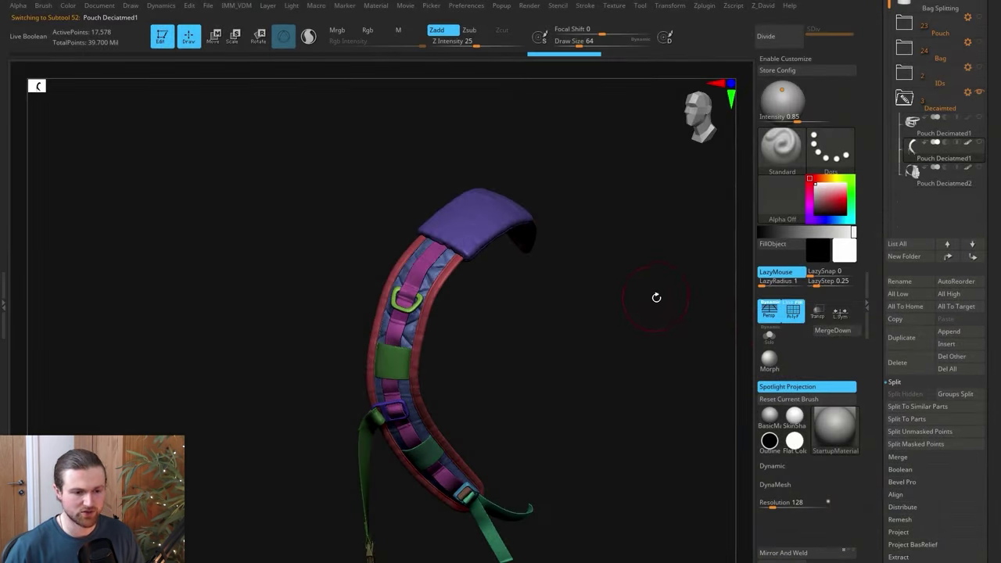
{"action": "left_click_drag", "start_coordinate": [656, 297], "coordinate": [672, 284]}
{"action": "left_click", "coordinate": [912, 172]}
{"action": "left_click", "coordinate": [910, 151]}
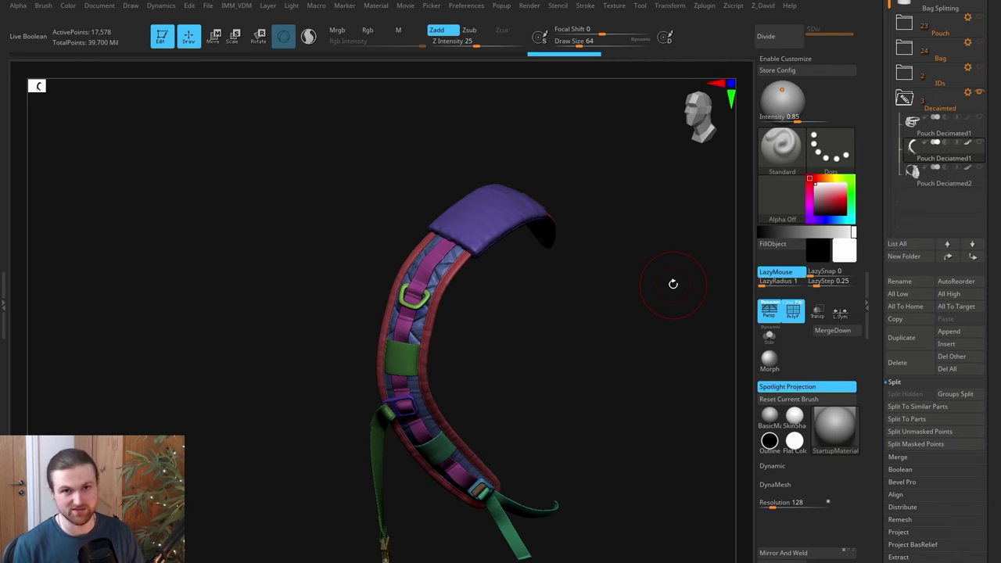
- Put the strap subtool in a new folder named Strap
{"action": "left_click", "coordinate": [903, 384]}
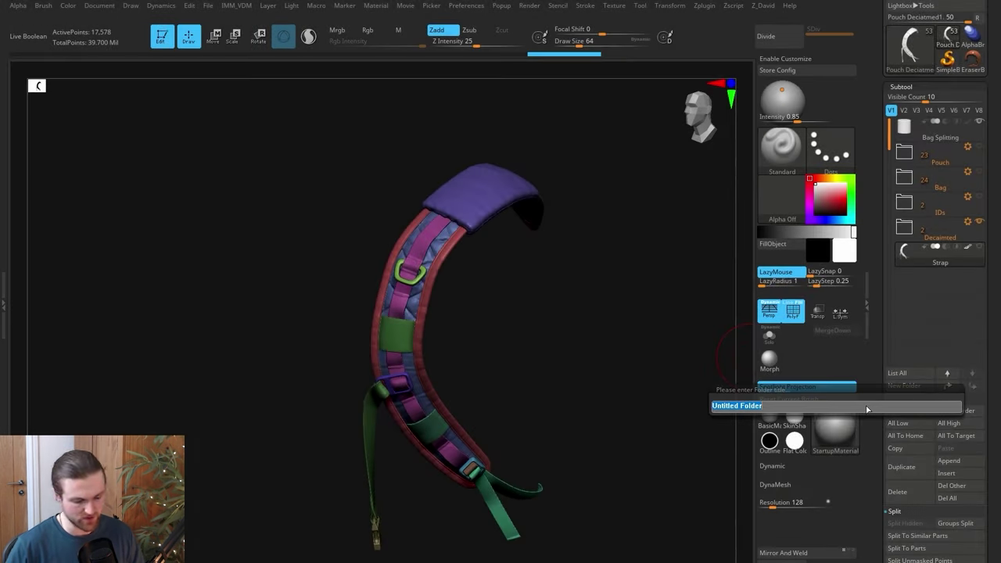
{"action": "type", "text": "Strap"}
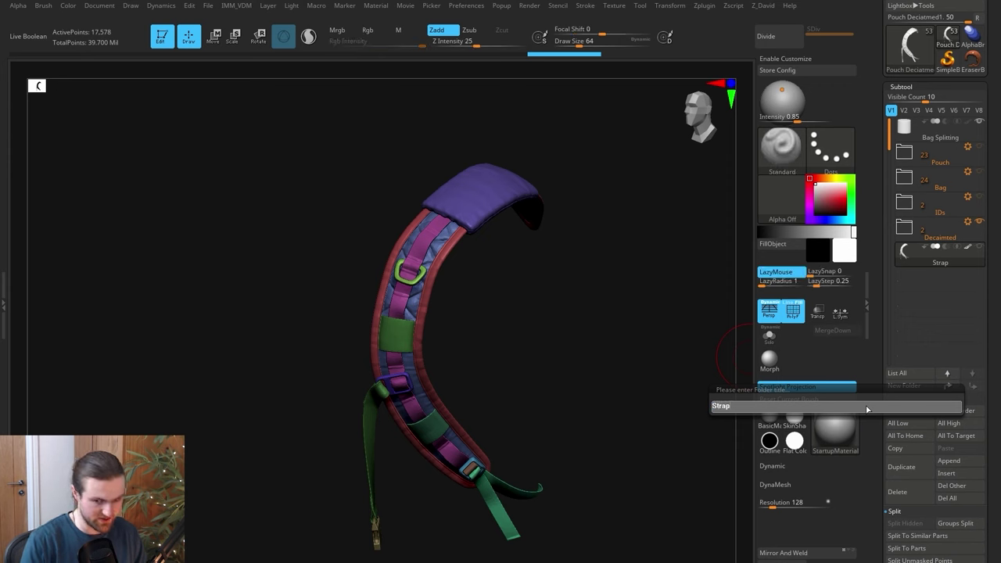
{"action": "key", "text": "Return"}
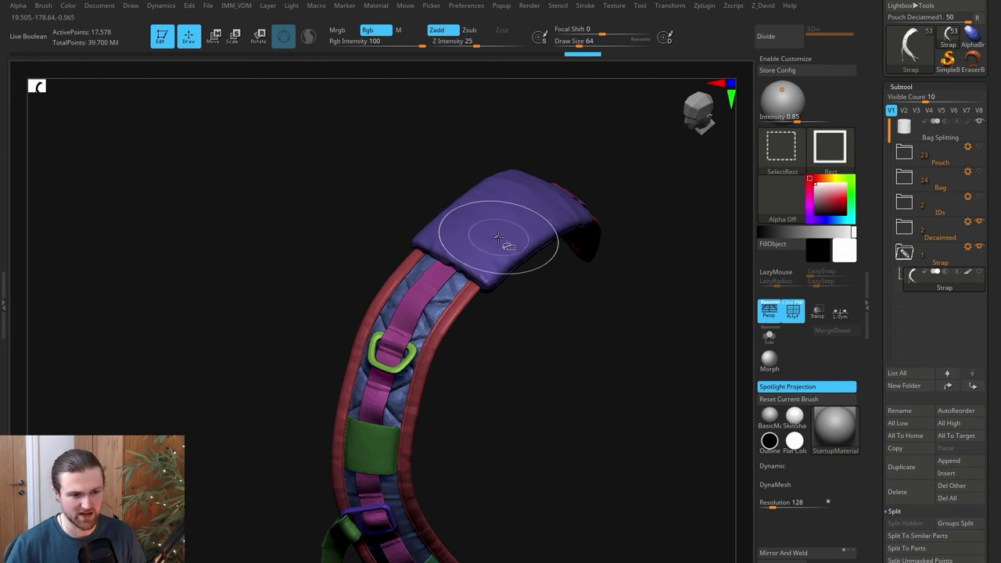
- Hide the flap, quilted padding and red edge trim polygroups so only the strap's webbing, rings and bands stay shown
{"action": "left_click", "coordinate": [503, 232], "text": "ctrl+shift"}
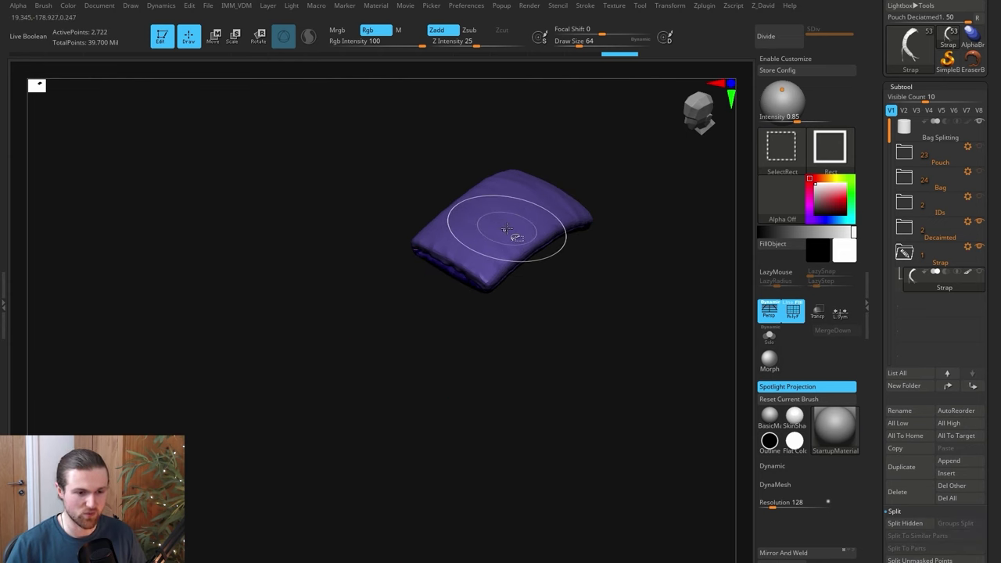
{"action": "left_click", "coordinate": [506, 229], "text": "ctrl+shift"}
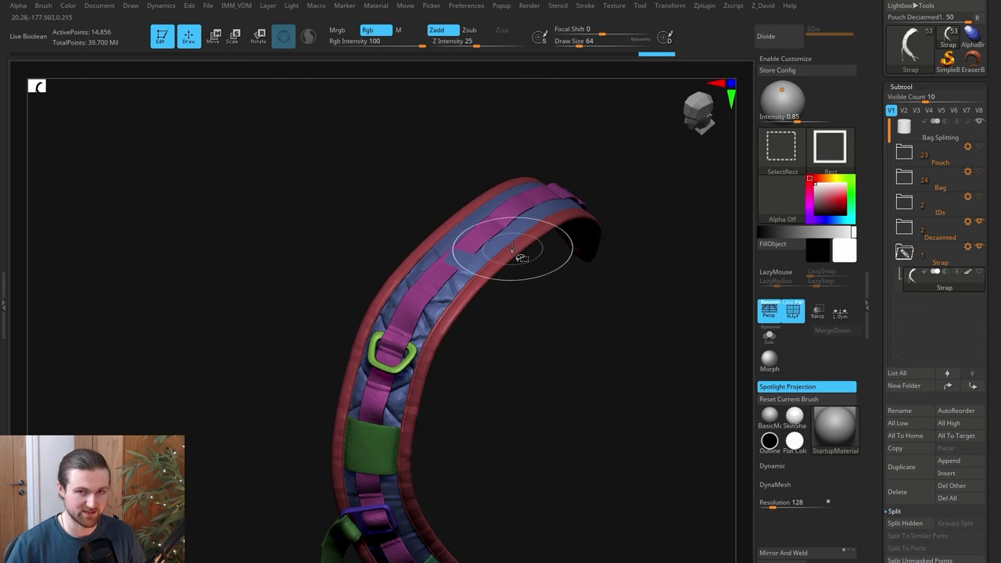
{"action": "left_click", "coordinate": [512, 249], "text": "ctrl+shift"}
{"action": "left_click", "coordinate": [512, 248], "text": "ctrl+shift"}
{"action": "left_click_drag", "start_coordinate": [516, 248], "coordinate": [558, 398]}
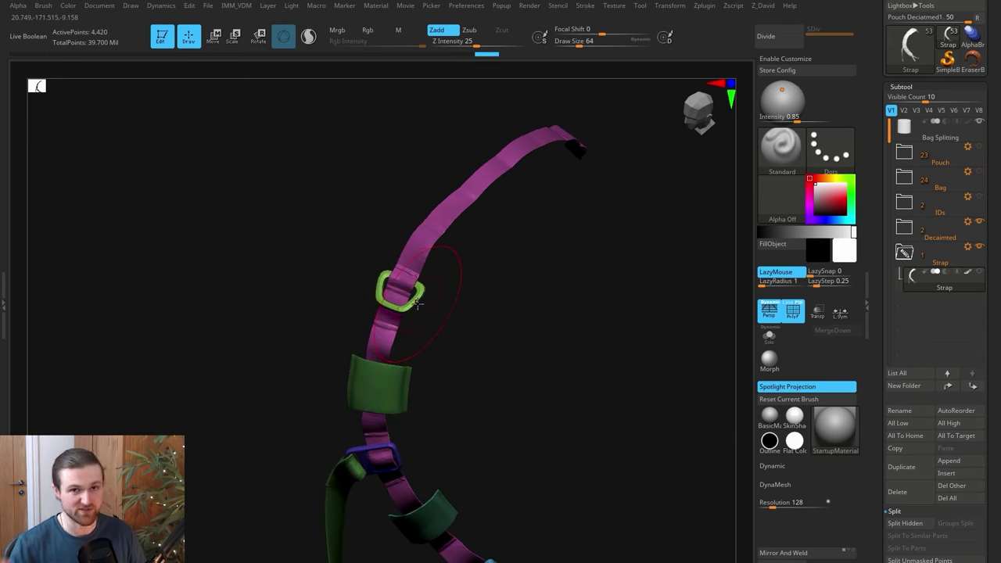
- Split the hidden quilted padding, cover and edge trim off the strap webbing with Split Hidden, and inspect the separated padding subtool
{"action": "left_click_drag", "start_coordinate": [604, 388], "coordinate": [595, 407]}
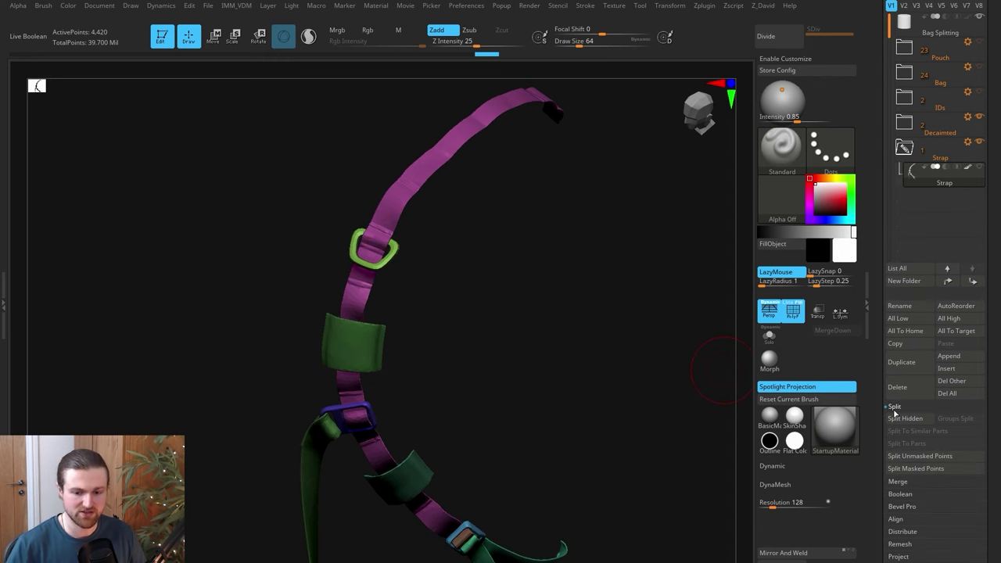
{"action": "left_click_drag", "start_coordinate": [727, 411], "coordinate": [562, 346]}
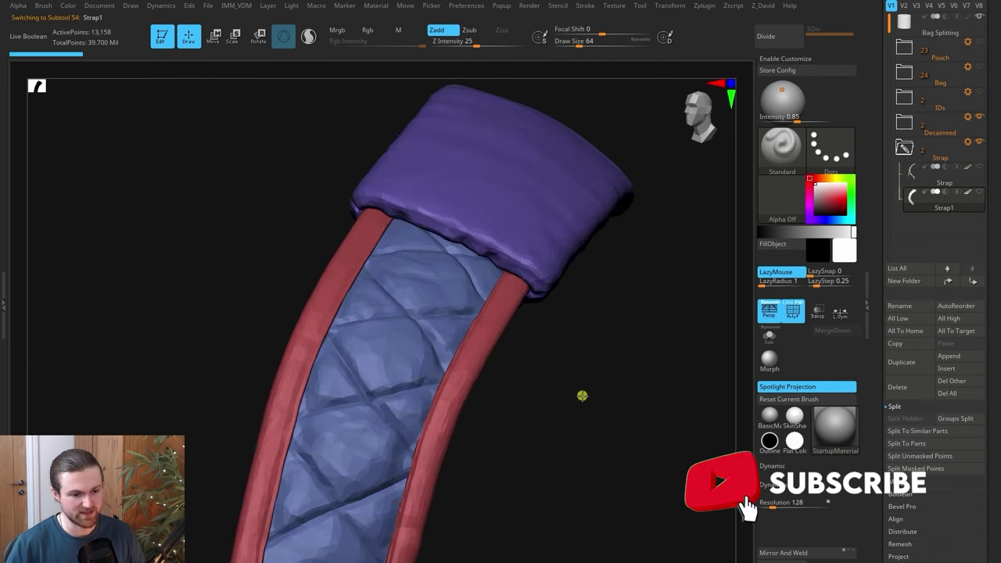
{"action": "left_click_drag", "start_coordinate": [538, 365], "coordinate": [430, 380]}
{"action": "left_click_drag", "start_coordinate": [504, 390], "coordinate": [423, 383]}
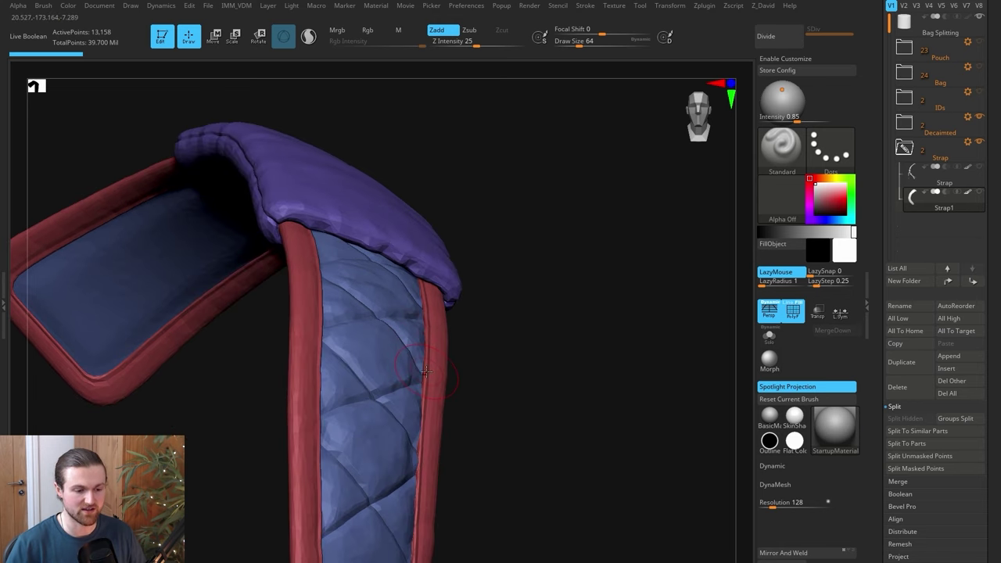
{"action": "left_click_drag", "start_coordinate": [517, 335], "coordinate": [489, 337]}
{"action": "mouse_move", "coordinate": [586, 419]}
{"action": "left_mouse_down", "text": "alt"}
{"action": "mouse_move", "coordinate": [573, 443]}
{"action": "mouse_move", "coordinate": [597, 409]}
{"action": "mouse_move", "coordinate": [568, 417]}
{"action": "mouse_move", "coordinate": [586, 418]}
{"action": "left_mouse_up", "text": "alt"}
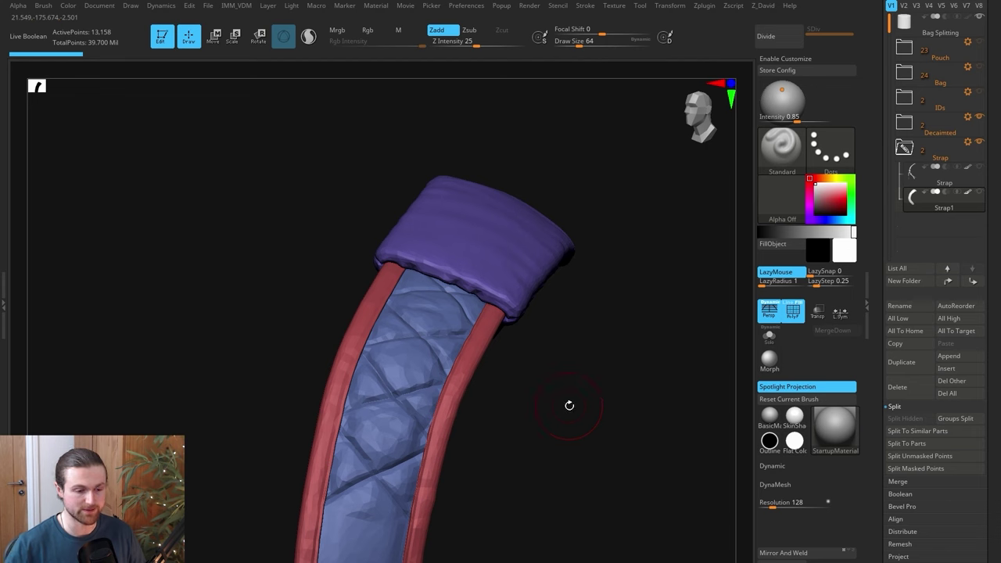
- DynaMesh the strap padding subtool at resolution 128 to fuse the cover, quilting and edge trim into one mesh
{"action": "left_click_drag", "start_coordinate": [569, 405], "coordinate": [720, 395]}
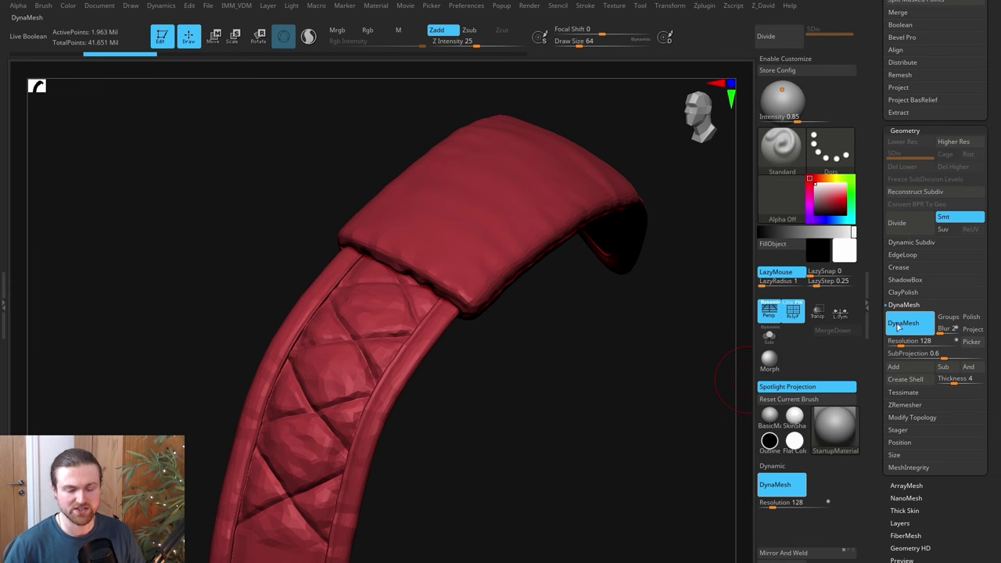
{"action": "left_click_drag", "start_coordinate": [514, 423], "coordinate": [533, 453]}
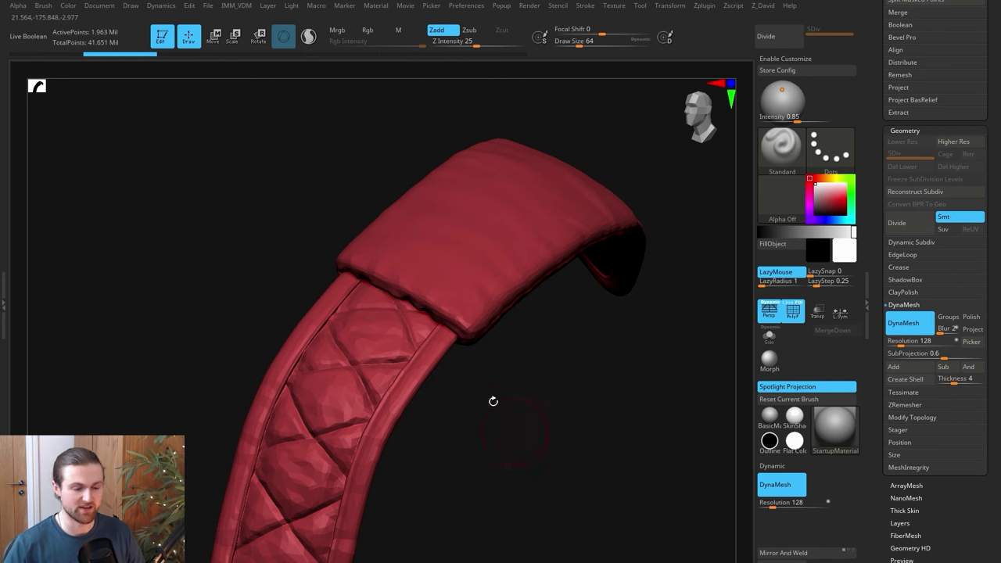
{"action": "left_click_drag", "start_coordinate": [498, 390], "coordinate": [572, 436]}
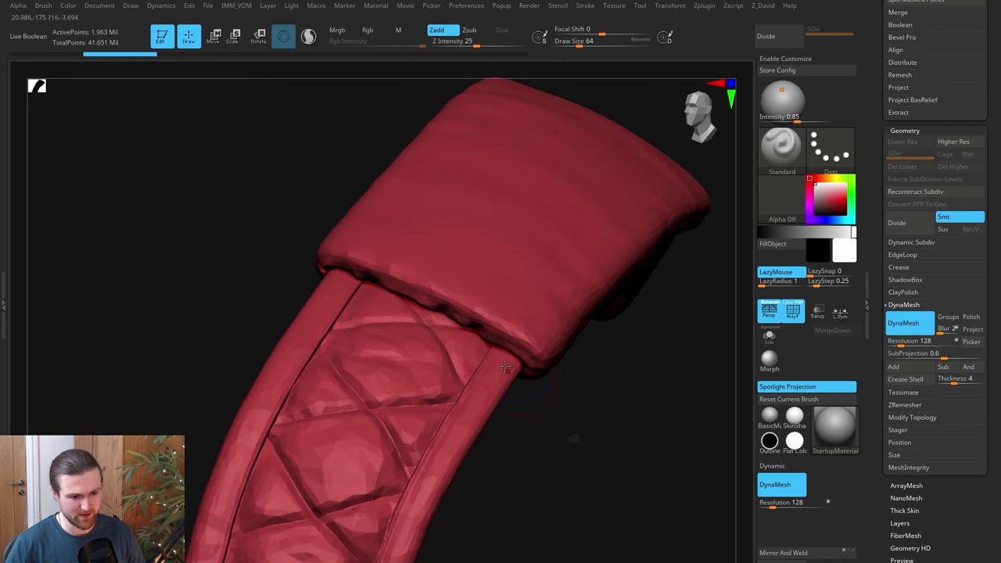
- Smooth the seam between the quilted padding and its edge trim, and reduce the brush draw size to about 31
{"action": "left_click_drag", "start_coordinate": [493, 350], "coordinate": [400, 508], "text": "shift"}
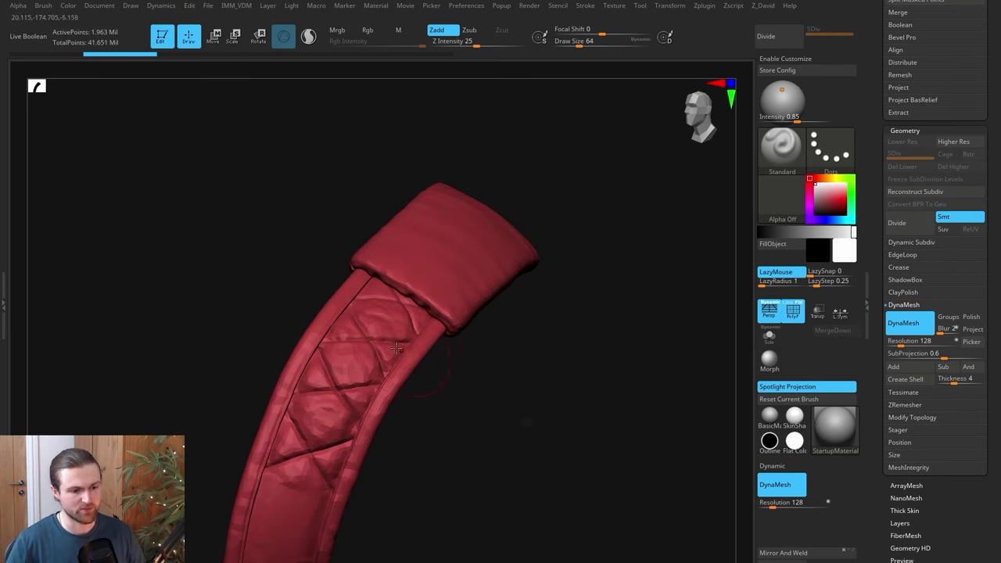
{"action": "left_click_drag", "start_coordinate": [496, 408], "coordinate": [565, 460]}
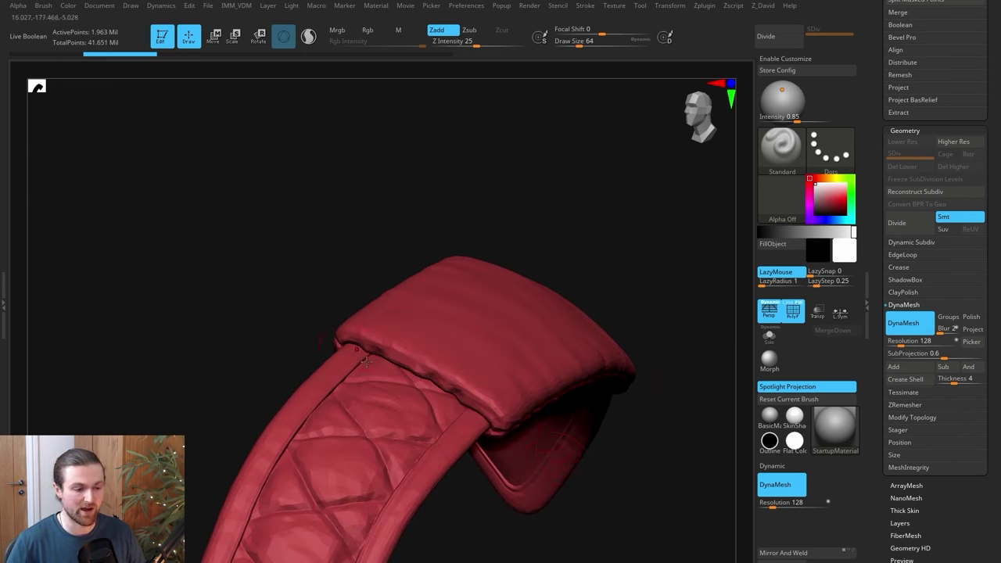
{"action": "key", "text": "space"}
{"action": "left_click_drag", "start_coordinate": [420, 348], "coordinate": [408, 348]}
{"action": "mouse_move", "coordinate": [266, 299]}
{"action": "left_mouse_down", "text": "alt"}
{"action": "mouse_move", "coordinate": [320, 258]}
{"action": "mouse_move", "coordinate": [323, 237]}
{"action": "mouse_move", "coordinate": [329, 282]}
{"action": "left_mouse_up", "text": "alt"}
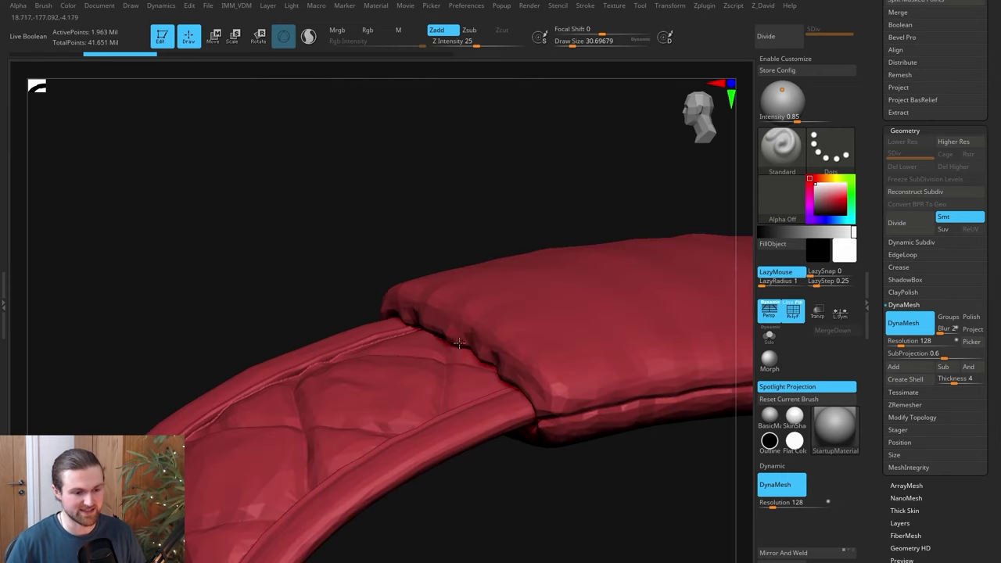
{"action": "right_click_drag", "start_coordinate": [340, 283], "coordinate": [382, 315]}
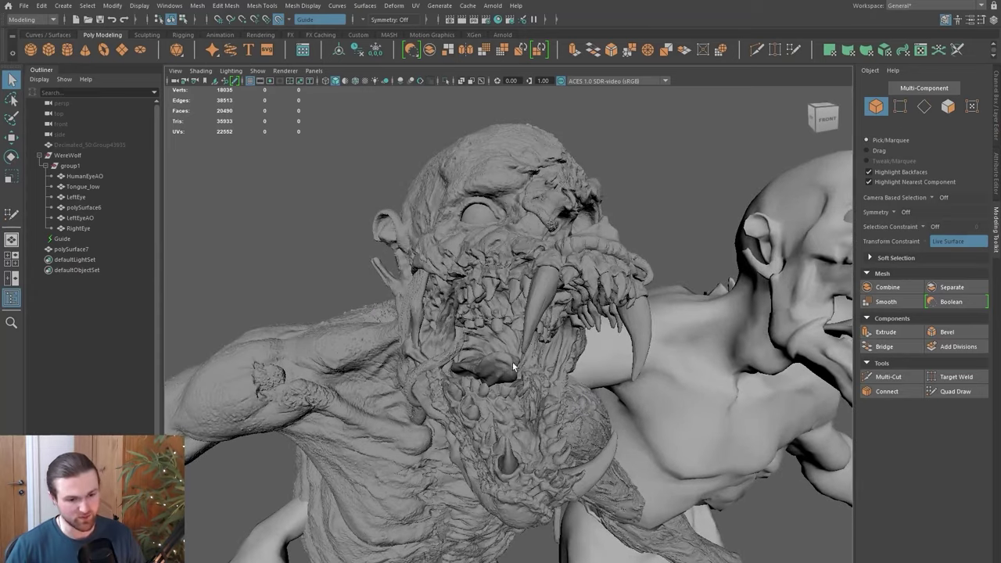
- Switch to Maya and examine the detailed back of the werewolf guide sculpt against the low-poly retopology mesh
{"action": "left_click", "coordinate": [515, 366]}
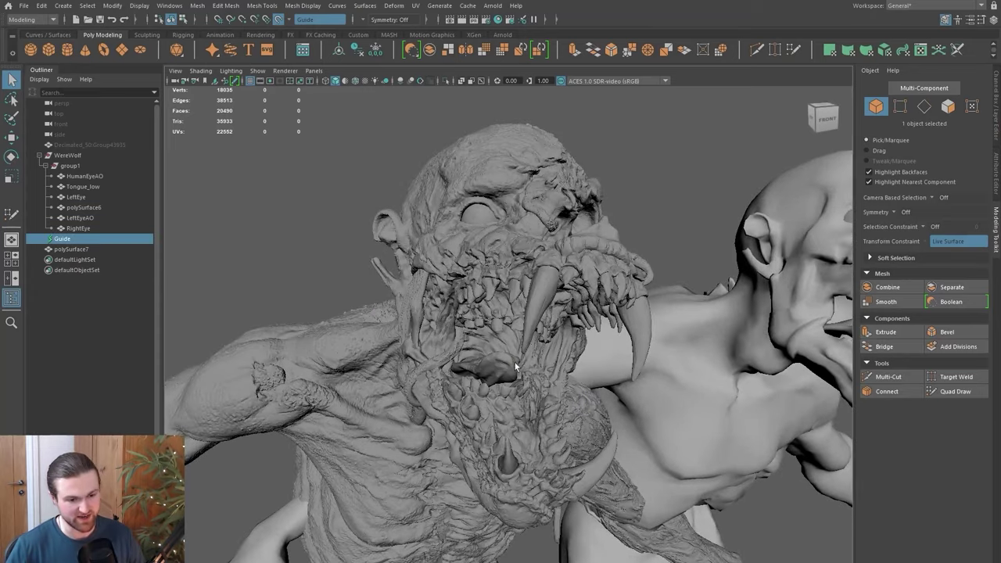
{"action": "left_click_drag", "start_coordinate": [490, 265], "coordinate": [519, 402], "text": "alt"}
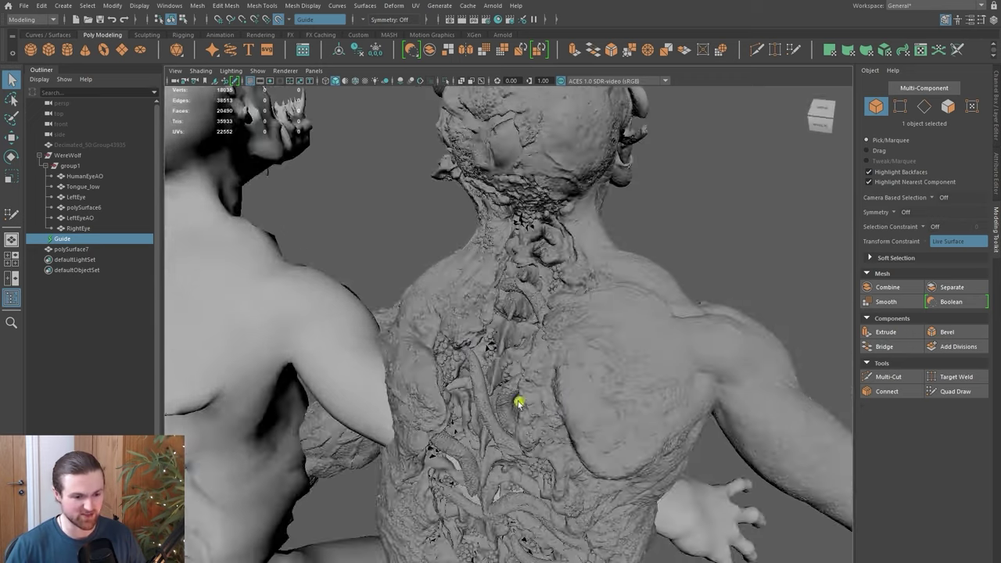
{"action": "left_click_drag", "start_coordinate": [485, 365], "coordinate": [425, 319], "text": "alt"}
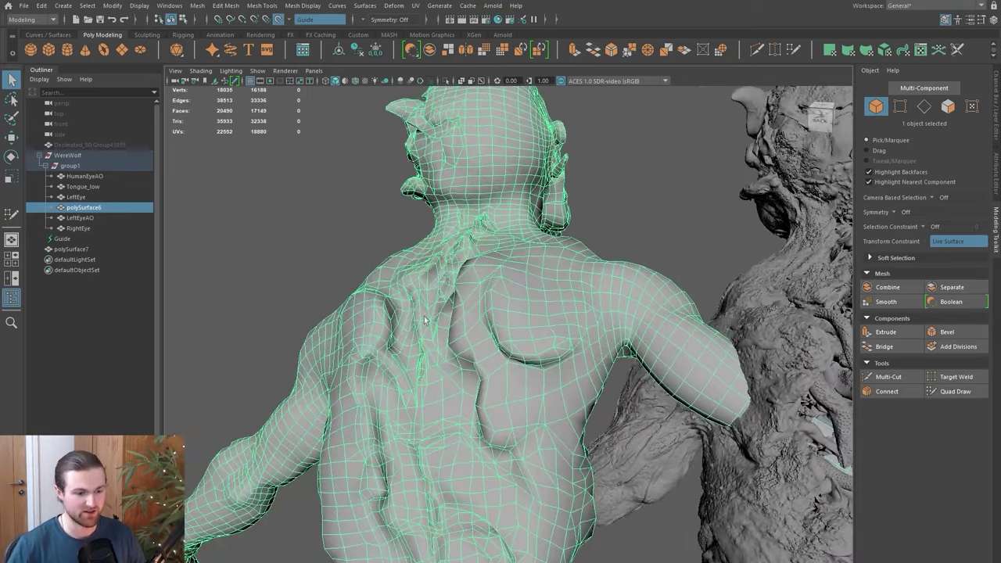
{"action": "left_click_drag", "start_coordinate": [386, 424], "coordinate": [513, 390], "text": "alt"}
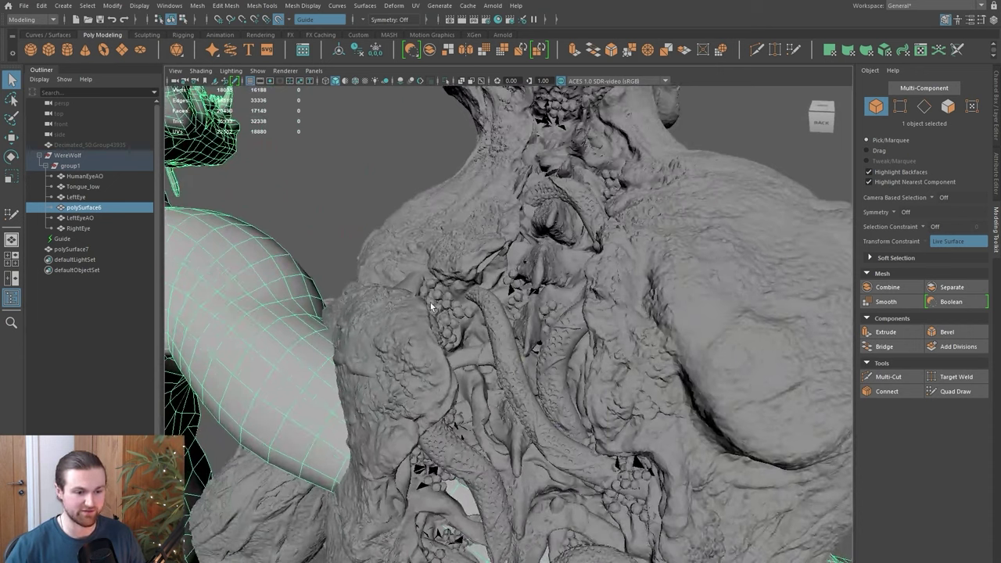
{"action": "key", "text": "alt"}
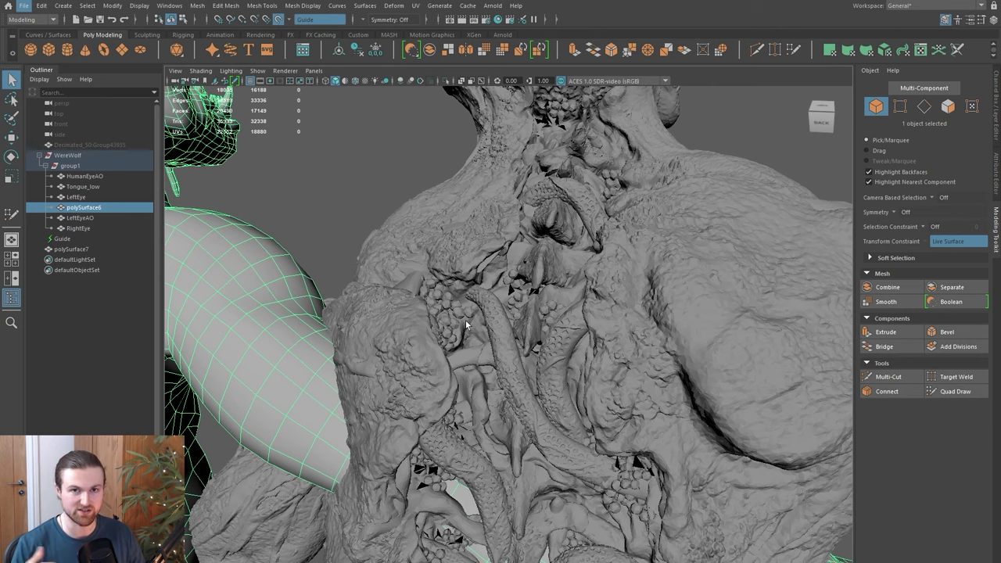
{"action": "right_click_drag", "start_coordinate": [488, 329], "coordinate": [556, 321], "text": "alt"}
{"action": "left_click_drag", "start_coordinate": [556, 321], "coordinate": [476, 324], "text": "alt"}
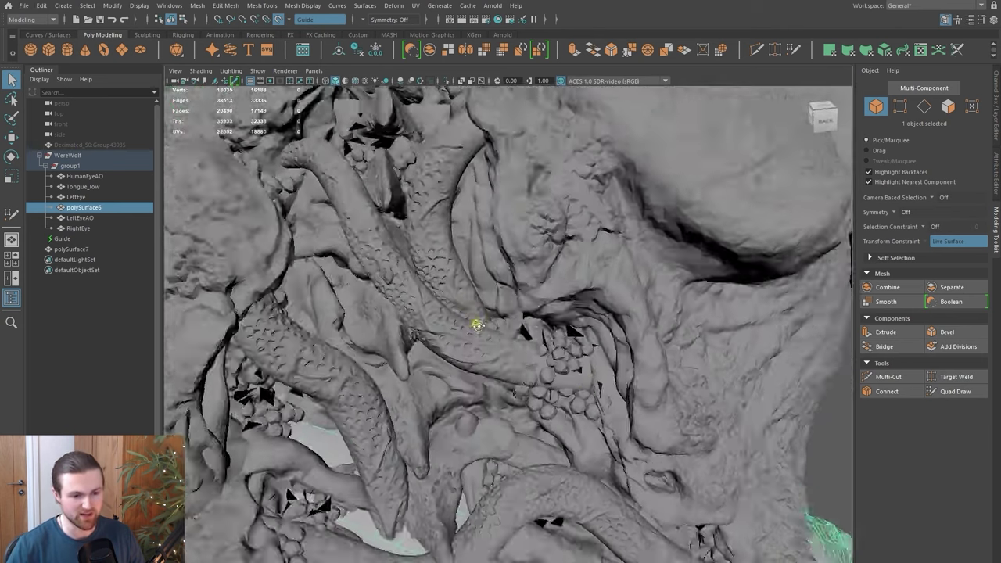
{"action": "middle_click_drag", "start_coordinate": [508, 336], "coordinate": [538, 361], "text": "alt"}
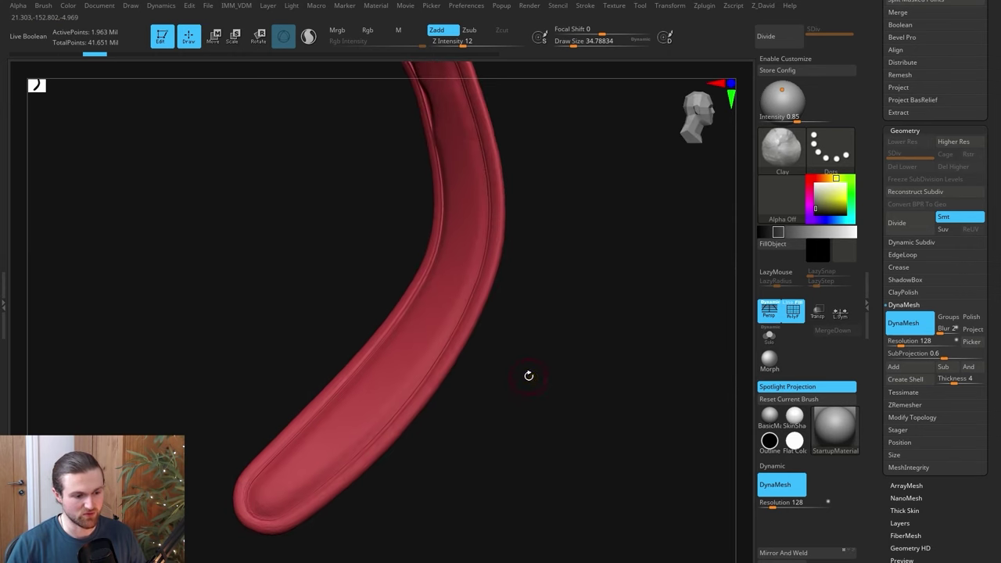
- Return to ZBrush, inspect the smoothed back of the strap padding, and make the webbing and hardware subtool active
{"action": "left_click_drag", "start_coordinate": [528, 375], "coordinate": [579, 360]}
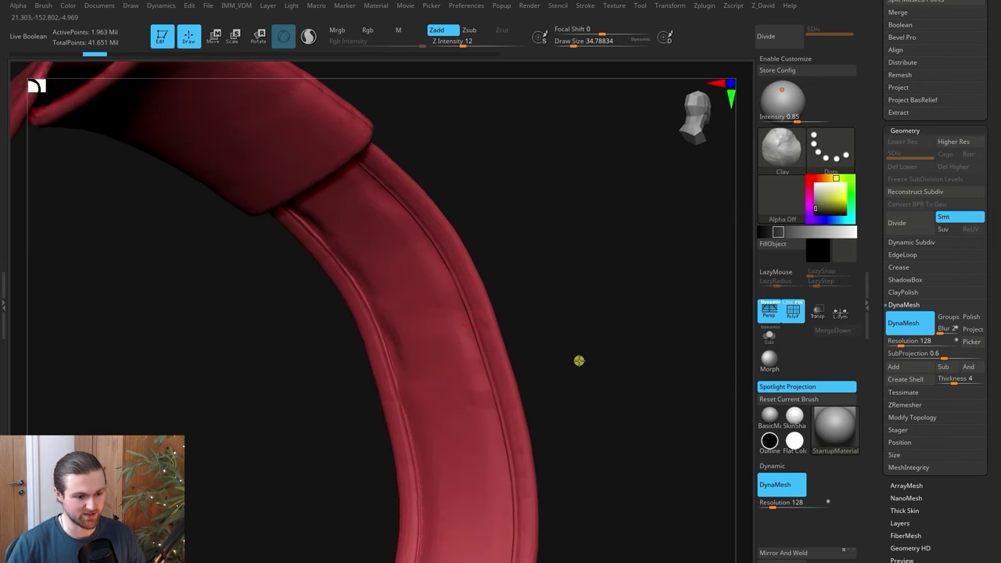
{"action": "left_click_drag", "start_coordinate": [556, 310], "coordinate": [562, 420]}
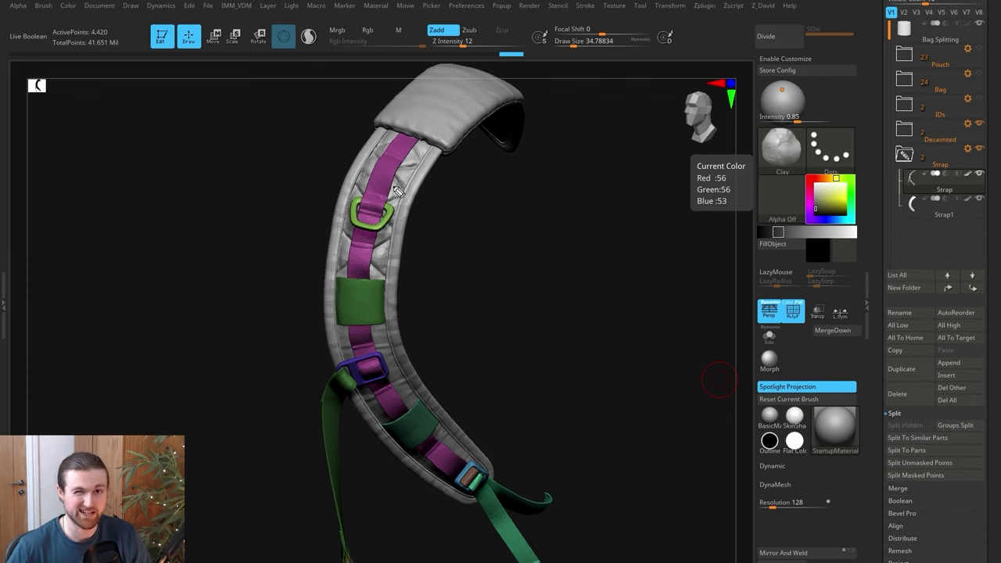
{"action": "mouse_move", "coordinate": [398, 190]}
{"action": "left_mouse_down"}
{"action": "mouse_move", "coordinate": [562, 192]}
{"action": "mouse_move", "coordinate": [391, 189]}
{"action": "mouse_move", "coordinate": [401, 203]}
{"action": "left_mouse_up"}
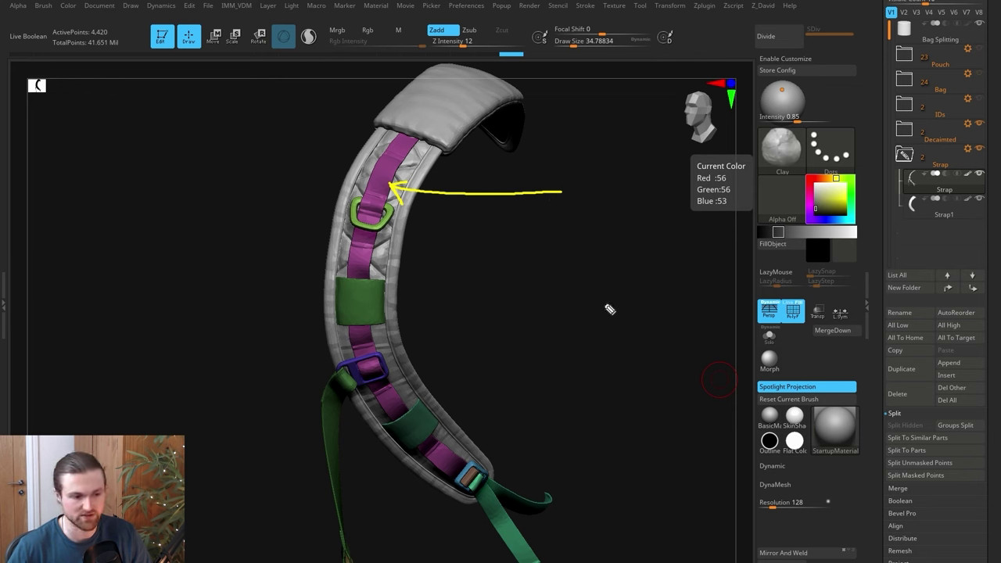
{"action": "mouse_move", "coordinate": [387, 368]}
{"action": "left_mouse_down"}
{"action": "mouse_move", "coordinate": [465, 319]}
{"action": "mouse_move", "coordinate": [406, 379]}
{"action": "mouse_move", "coordinate": [416, 374]}
{"action": "left_mouse_up"}
{"action": "left_click_drag", "start_coordinate": [501, 417], "coordinate": [476, 469]}
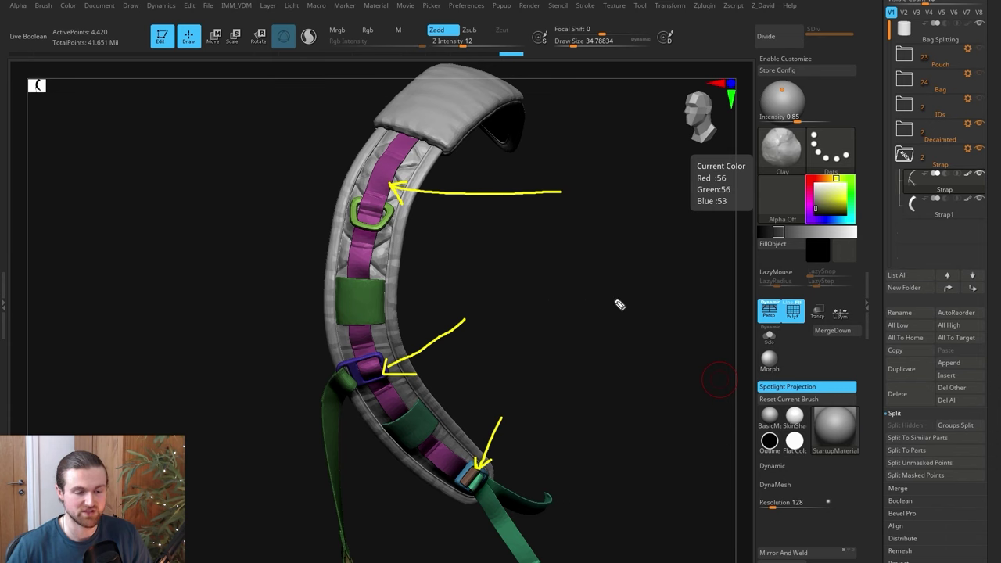
{"action": "left_click_drag", "start_coordinate": [648, 249], "coordinate": [650, 269]}
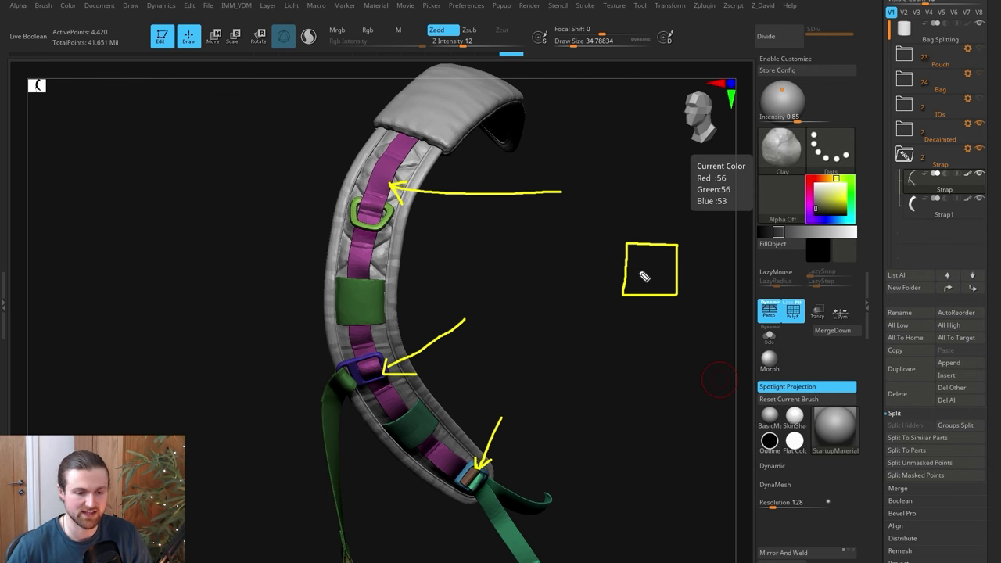
{"action": "mouse_move", "coordinate": [625, 240]}
{"action": "left_mouse_down"}
{"action": "mouse_move", "coordinate": [624, 302]}
{"action": "mouse_move", "coordinate": [655, 305]}
{"action": "mouse_move", "coordinate": [677, 242]}
{"action": "left_mouse_up"}
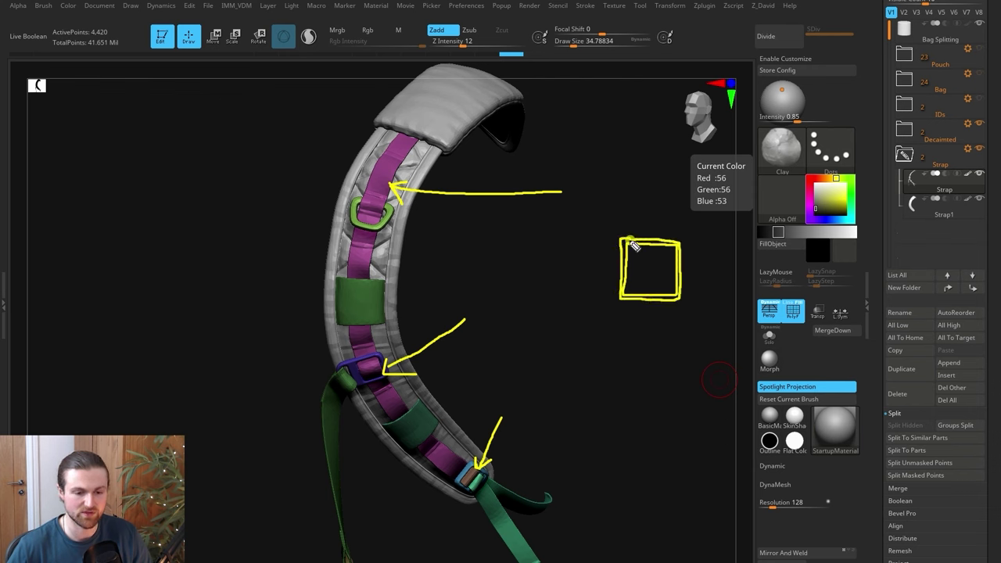
{"action": "mouse_move", "coordinate": [626, 295]}
{"action": "left_mouse_down"}
{"action": "mouse_move", "coordinate": [606, 316]}
{"action": "mouse_move", "coordinate": [465, 362]}
{"action": "mouse_move", "coordinate": [356, 374]}
{"action": "left_mouse_up"}
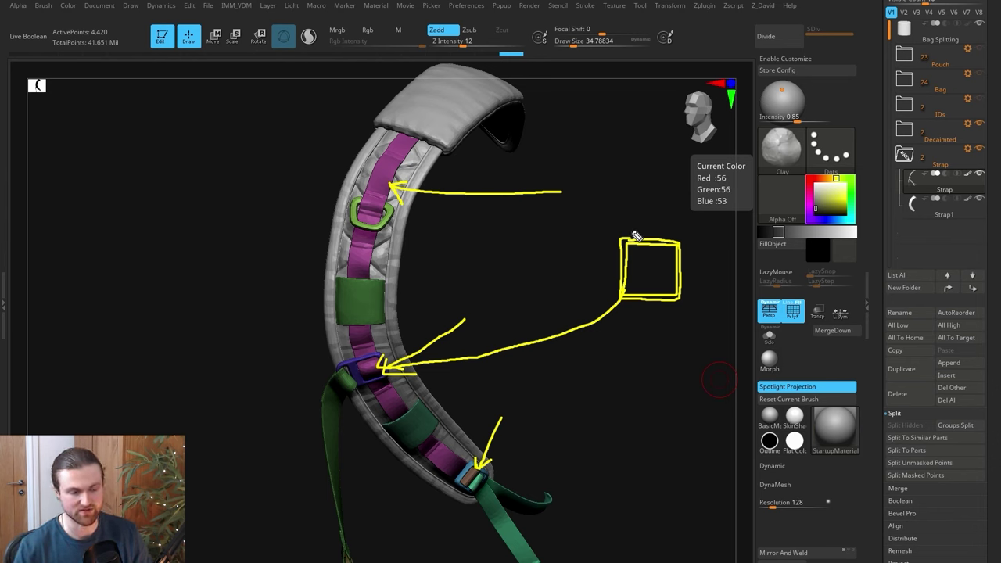
{"action": "mouse_move", "coordinate": [250, 237]}
{"action": "left_mouse_down"}
{"action": "mouse_move", "coordinate": [342, 312]}
{"action": "mouse_move", "coordinate": [322, 317]}
{"action": "left_mouse_up"}
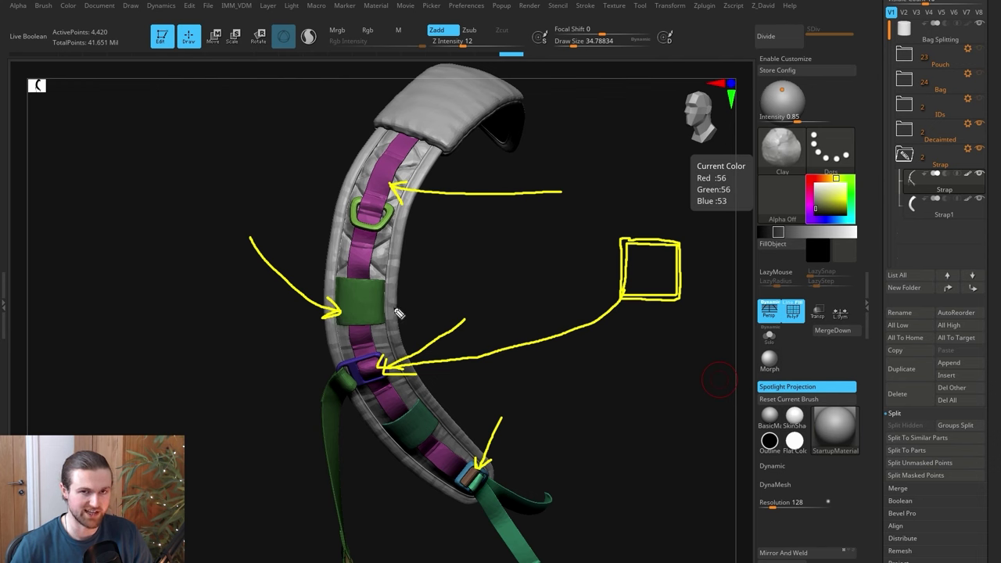
{"action": "left_click_drag", "start_coordinate": [269, 127], "coordinate": [389, 128]}
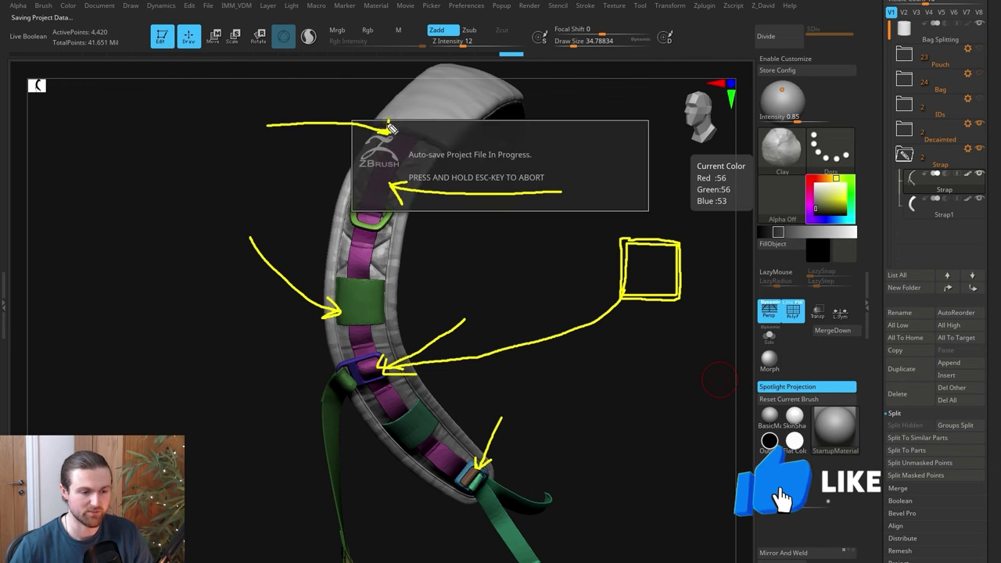
{"action": "mouse_move", "coordinate": [218, 342]}
{"action": "left_mouse_down"}
{"action": "mouse_move", "coordinate": [260, 370]}
{"action": "mouse_move", "coordinate": [331, 390]}
{"action": "mouse_move", "coordinate": [309, 410]}
{"action": "mouse_move", "coordinate": [343, 426]}
{"action": "mouse_move", "coordinate": [365, 377]}
{"action": "mouse_move", "coordinate": [325, 391]}
{"action": "left_mouse_up"}
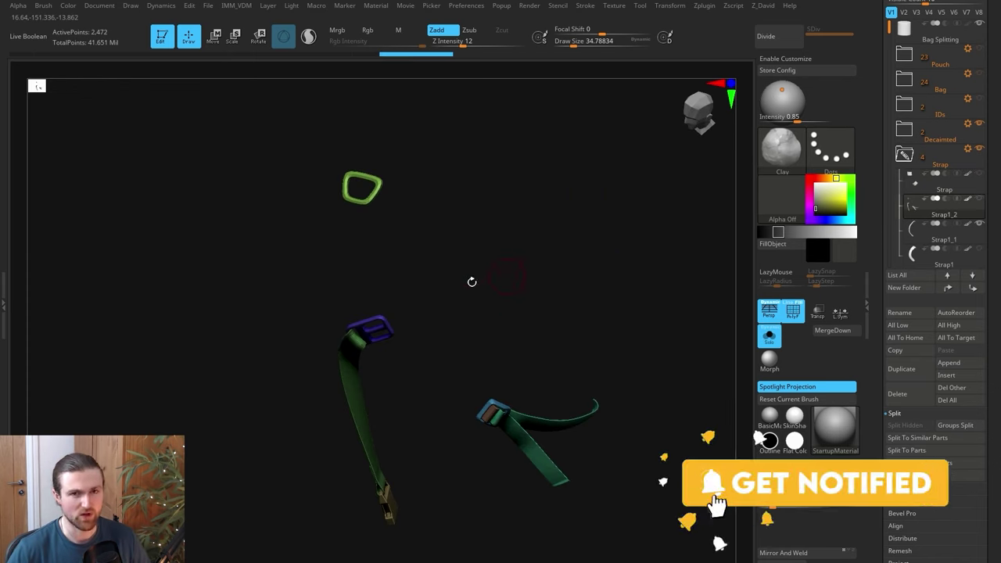
- Split the isolated rings, buckles and loose straps into separate subtools by polygroup with Groups Split
{"action": "left_click_drag", "start_coordinate": [430, 324], "coordinate": [433, 335], "text": "alt"}
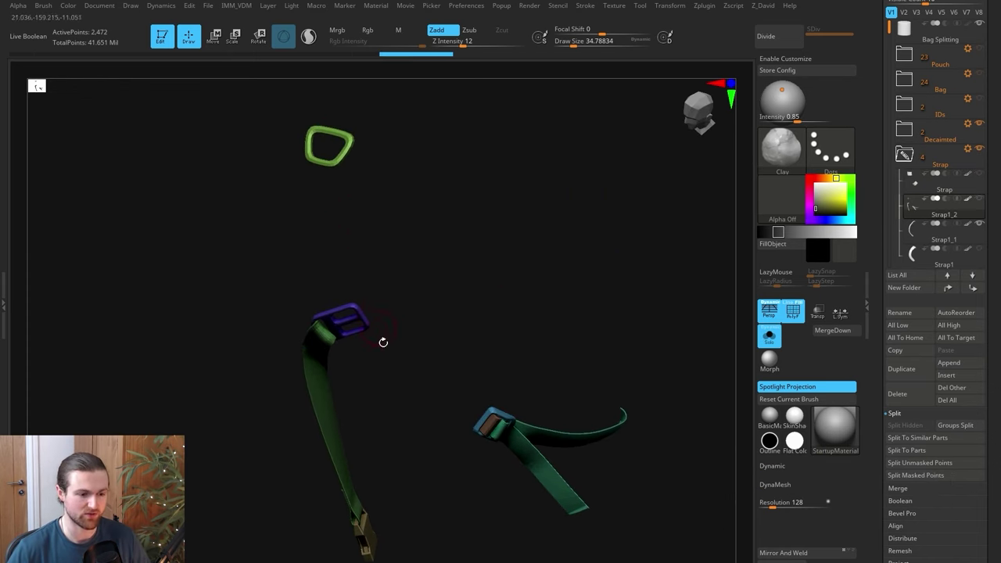
{"action": "mouse_move", "coordinate": [546, 339]}
{"action": "left_mouse_down"}
{"action": "mouse_move", "coordinate": [542, 328]}
{"action": "mouse_move", "coordinate": [557, 332]}
{"action": "left_mouse_up"}
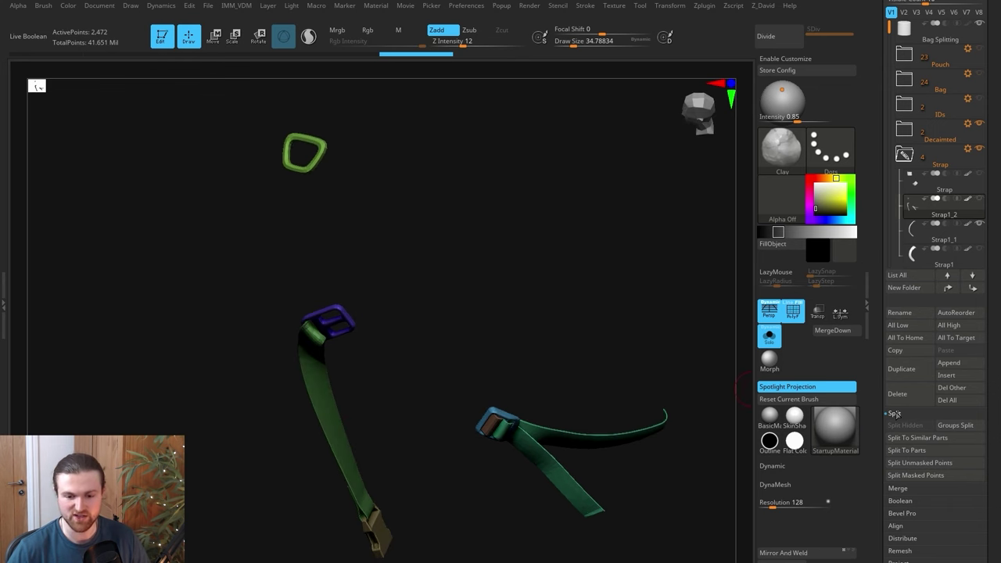
{"action": "left_click", "coordinate": [955, 427]}
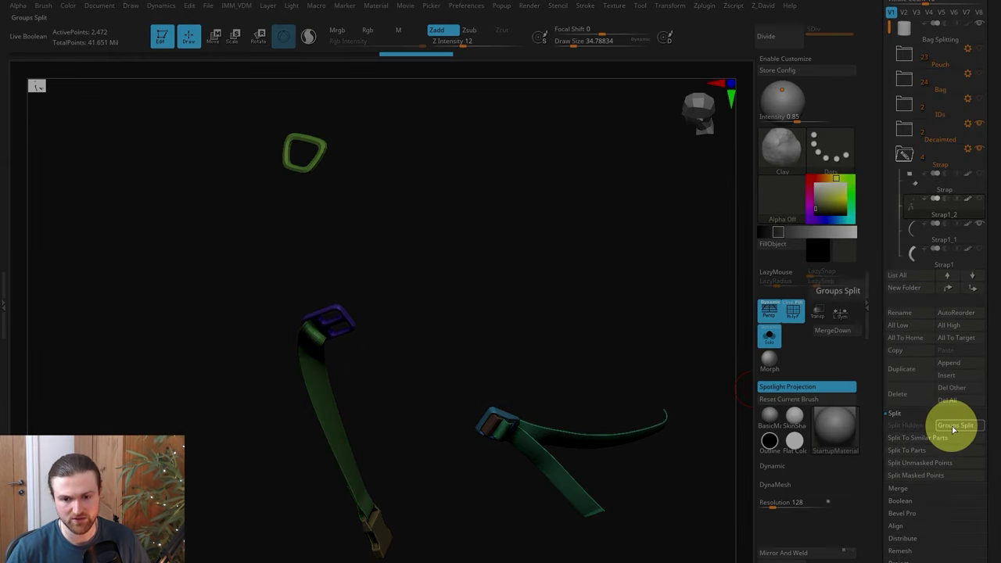
{"action": "left_click", "coordinate": [815, 450]}
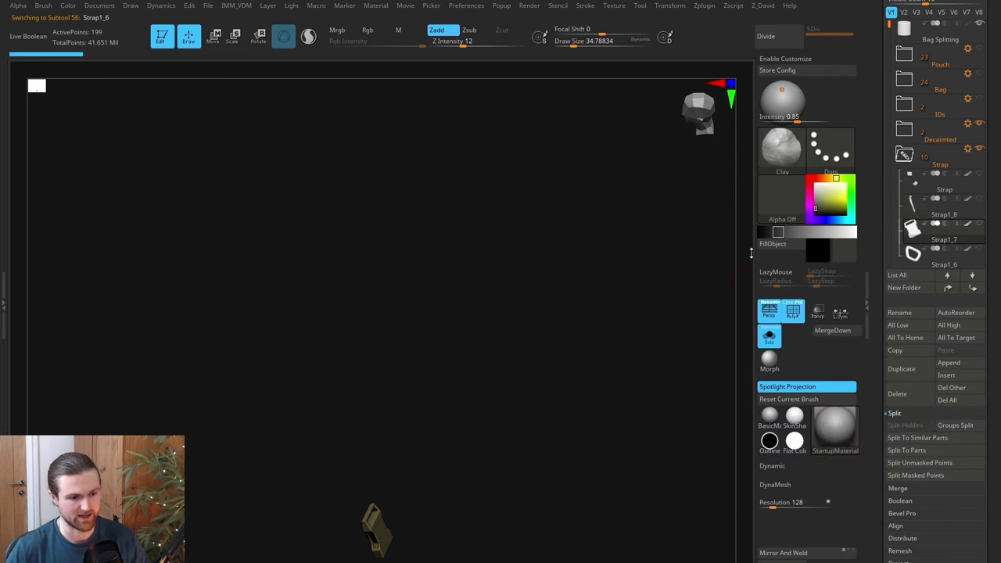
- Turn off Solo mode and make the subtool holding the strap's two wide bands active
{"action": "left_click", "coordinate": [772, 336]}
{"action": "key", "text": "Down"}
{"action": "key", "text": "Up"}
{"action": "key", "text": "Up"}
{"action": "key", "text": "Up"}
{"action": "key", "text": "Up"}
{"action": "key", "text": "Up"}
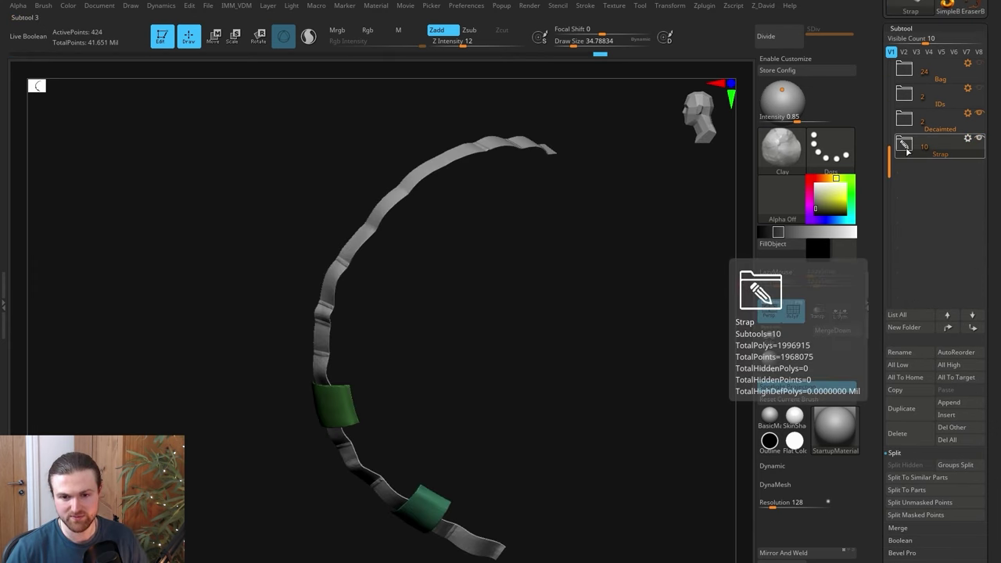
- Expand the Strap folder and show the backpack subtools in the Decaimted folder alongside the split strap parts
{"action": "left_click", "coordinate": [905, 147]}
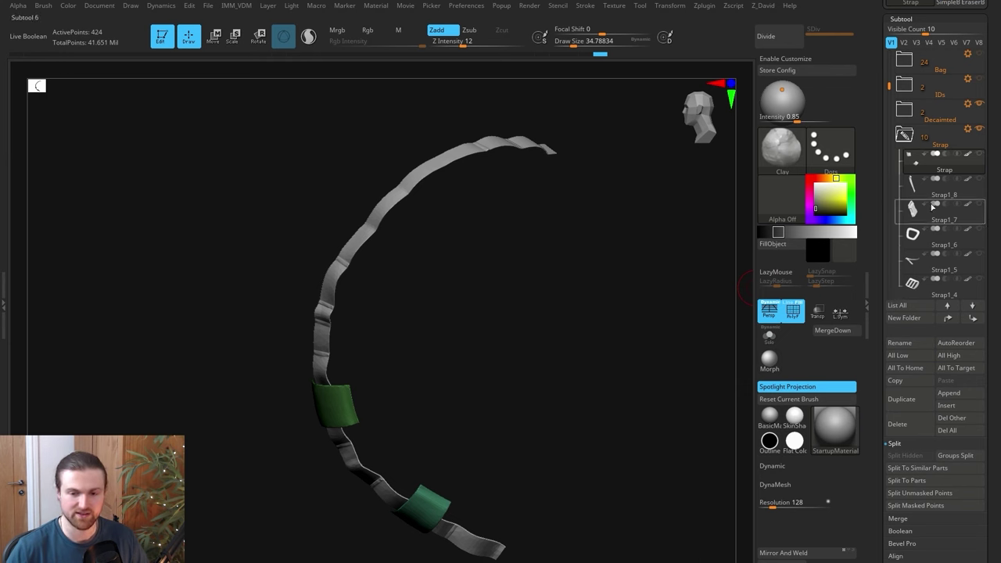
{"action": "key", "text": "ctrl"}
{"action": "left_click", "coordinate": [983, 107], "text": "ctrl"}
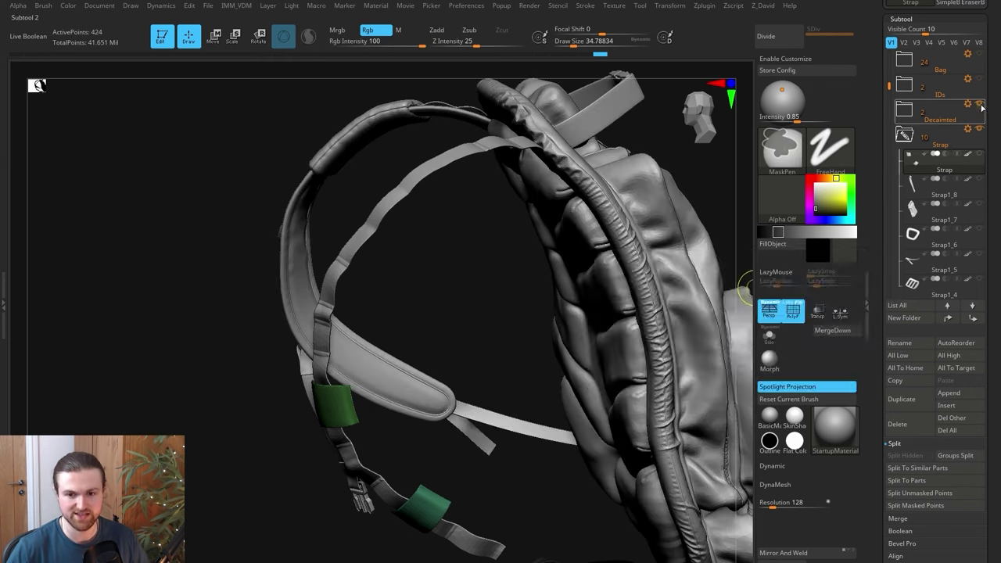
- Hide the backpack subtools in the Decaimted folder and show every split strap part in the Strap folder
{"action": "left_click", "coordinate": [982, 107], "text": "ctrl"}
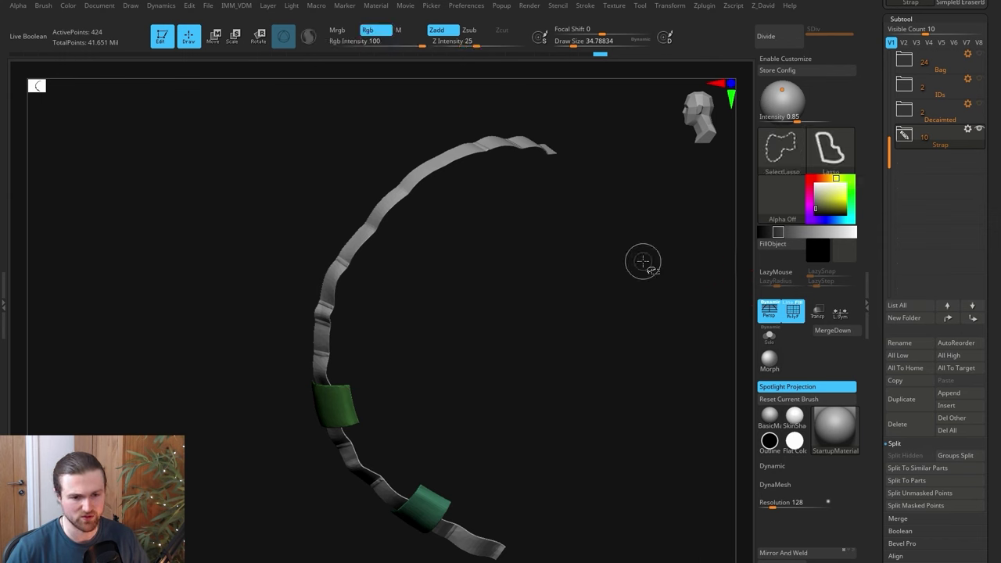
{"action": "left_click", "coordinate": [905, 135]}
{"action": "left_click", "coordinate": [975, 169]}
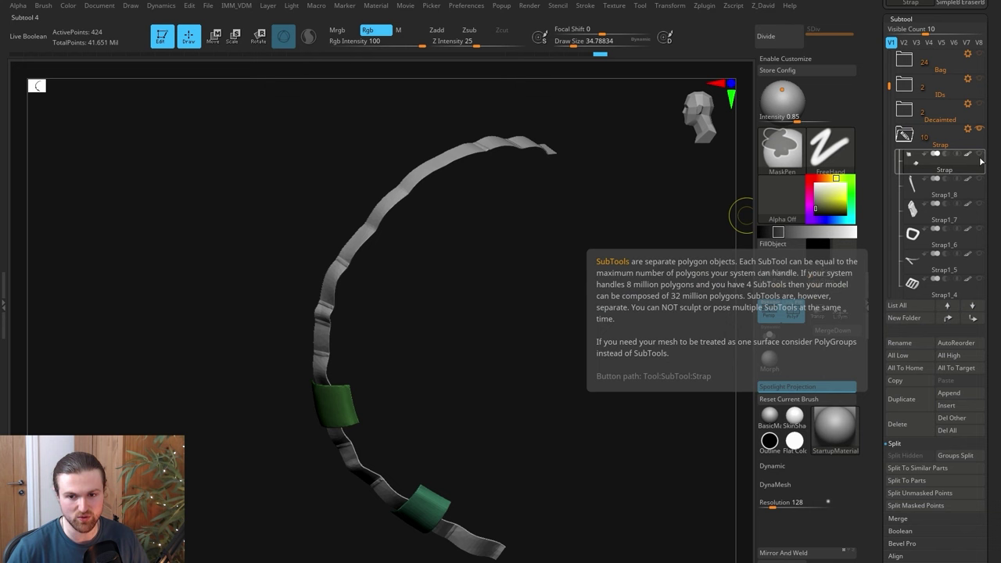
{"action": "left_click", "coordinate": [979, 155], "text": "ctrl+shift"}
{"action": "left_click_drag", "start_coordinate": [606, 372], "coordinate": [581, 393]}
{"action": "left_click", "coordinate": [972, 244]}
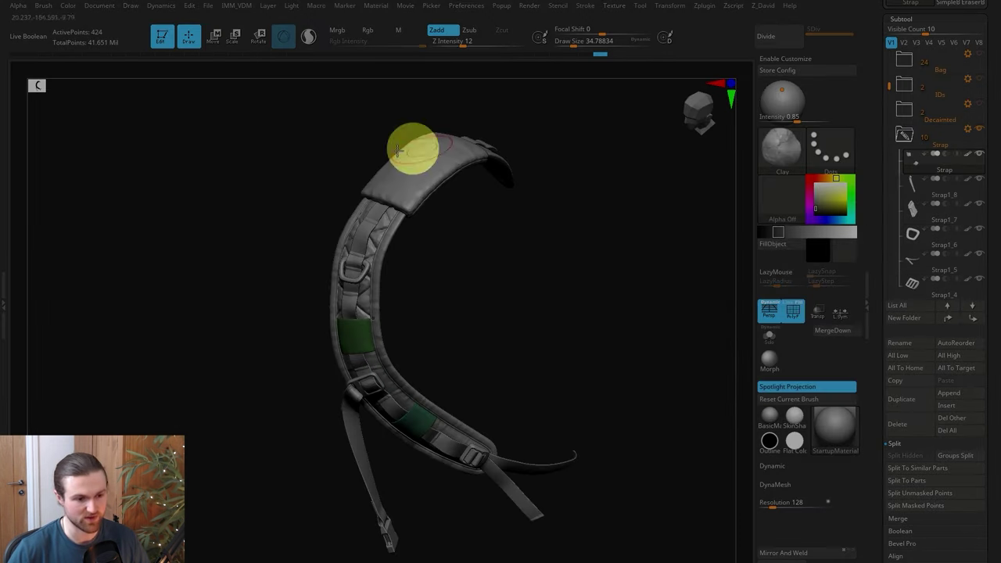
- Transfer the visible strap subtools to Maya and switch to the Maya scene
{"action": "left_click_drag", "start_coordinate": [889, 85], "coordinate": [893, 48]}
{"action": "mouse_move", "coordinate": [908, 70]}
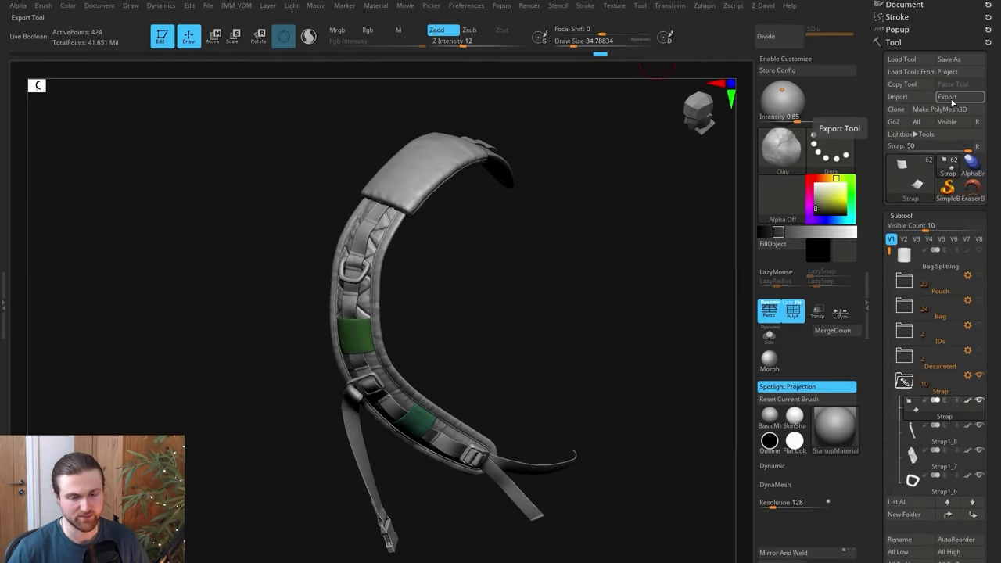
{"action": "left_click", "coordinate": [444, 169]}
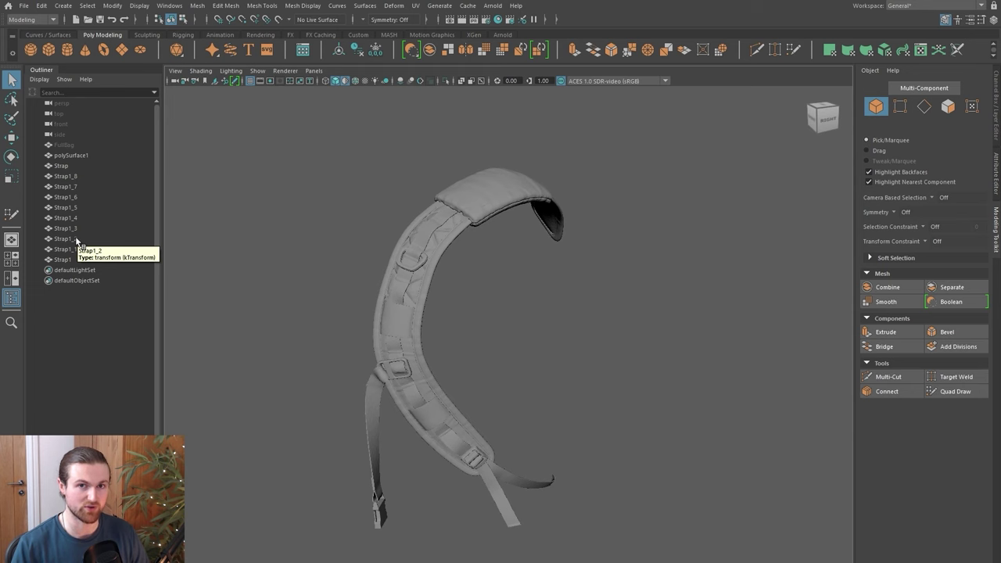
- Group all strap meshes from polySurface1 through Strap1 and name the group Strap_Guide
{"action": "middle_click_drag", "start_coordinate": [336, 266], "coordinate": [341, 273], "text": "alt"}
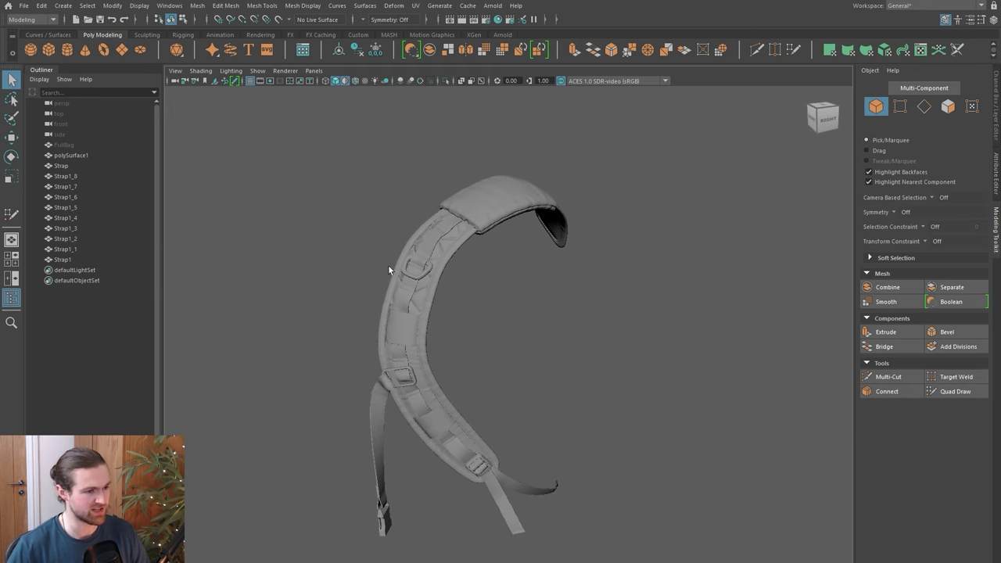
{"action": "left_click_drag", "start_coordinate": [365, 280], "coordinate": [358, 278], "text": "alt"}
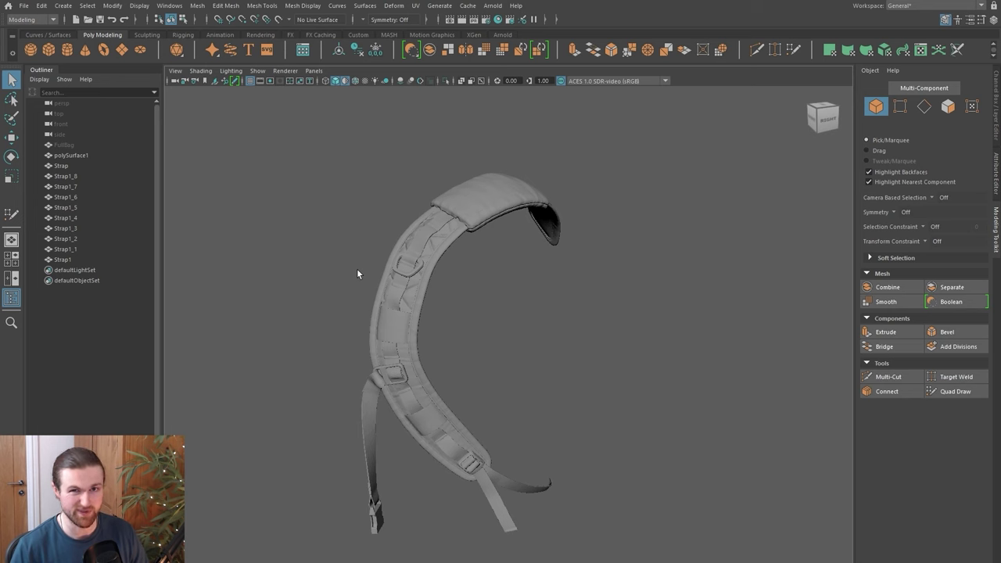
{"action": "left_click", "coordinate": [63, 259]}
{"action": "left_click", "coordinate": [68, 156], "text": "shift"}
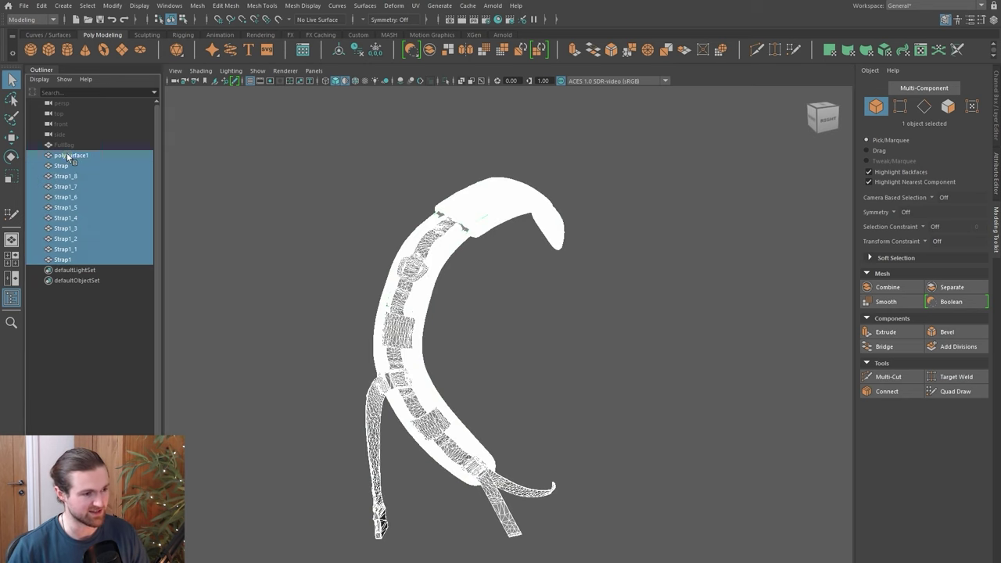
{"action": "middle_click_drag", "start_coordinate": [407, 325], "coordinate": [420, 321], "text": "alt"}
{"action": "right_click_drag", "start_coordinate": [420, 321], "coordinate": [428, 322], "text": "alt"}
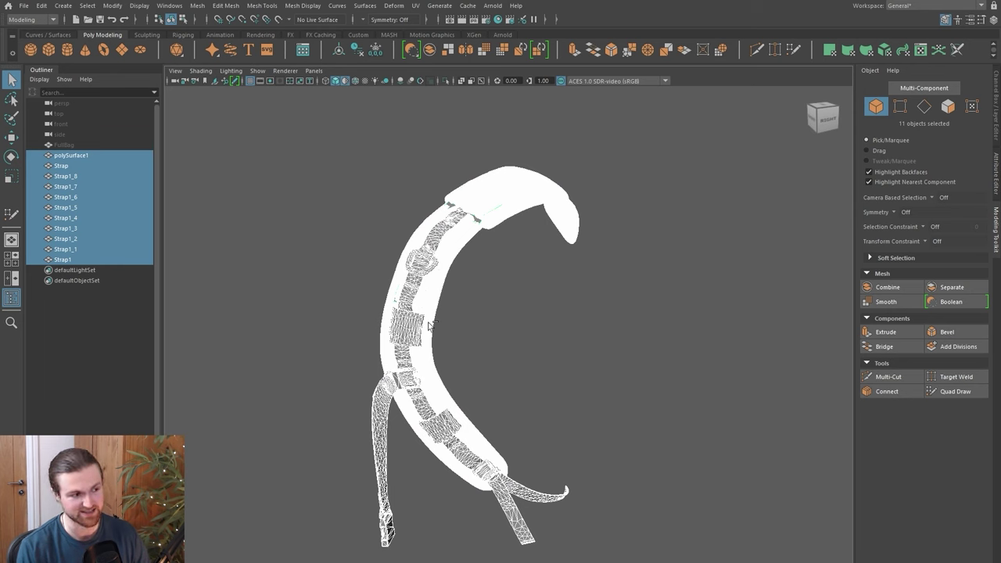
{"action": "key", "text": "ctrl+g"}
{"action": "double_click", "coordinate": [87, 157]}
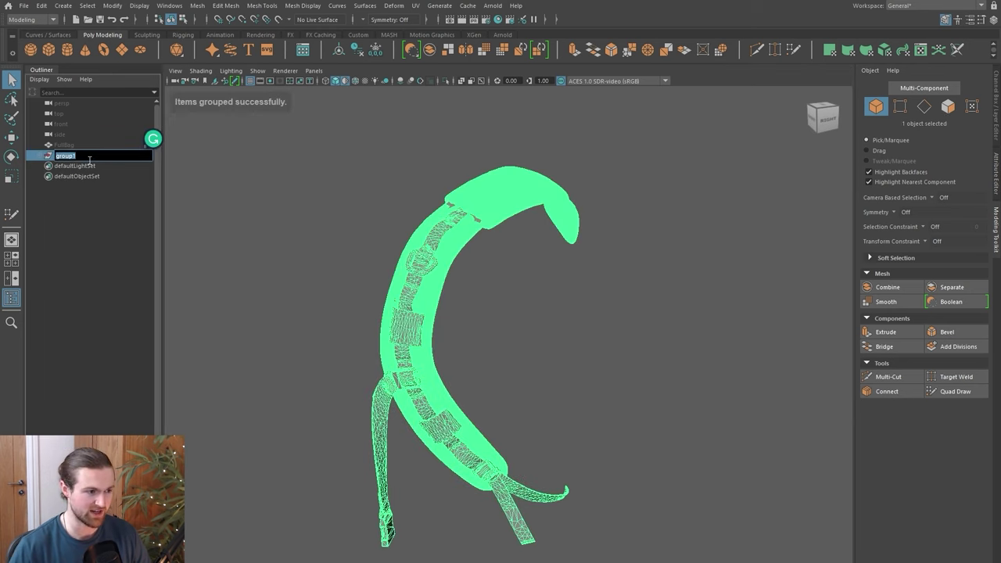
{"action": "type", "text": "Strap_Guide"}
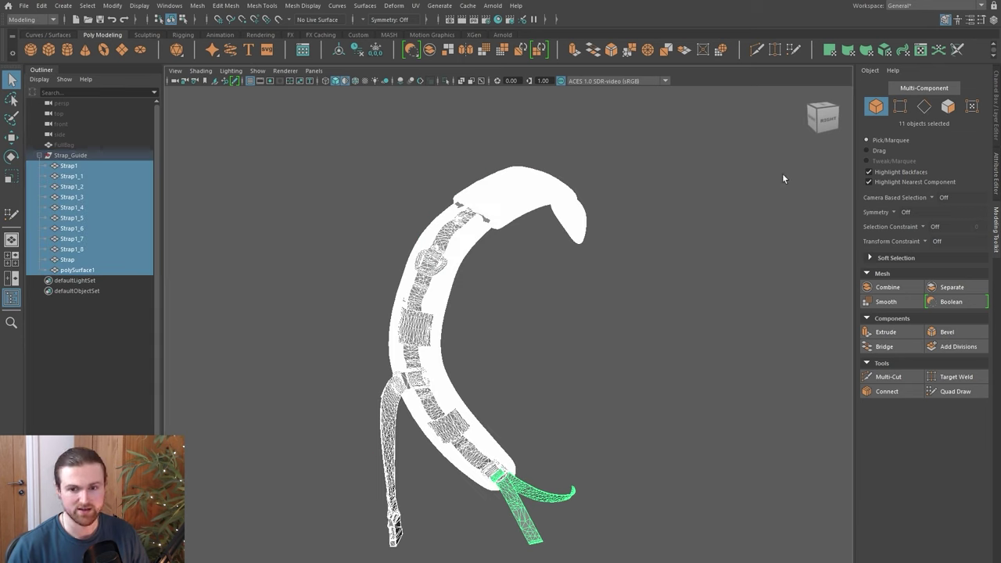
- Create a display layer containing the selected strap meshes and test turning its visibility off and on
{"action": "left_click", "coordinate": [994, 26]}
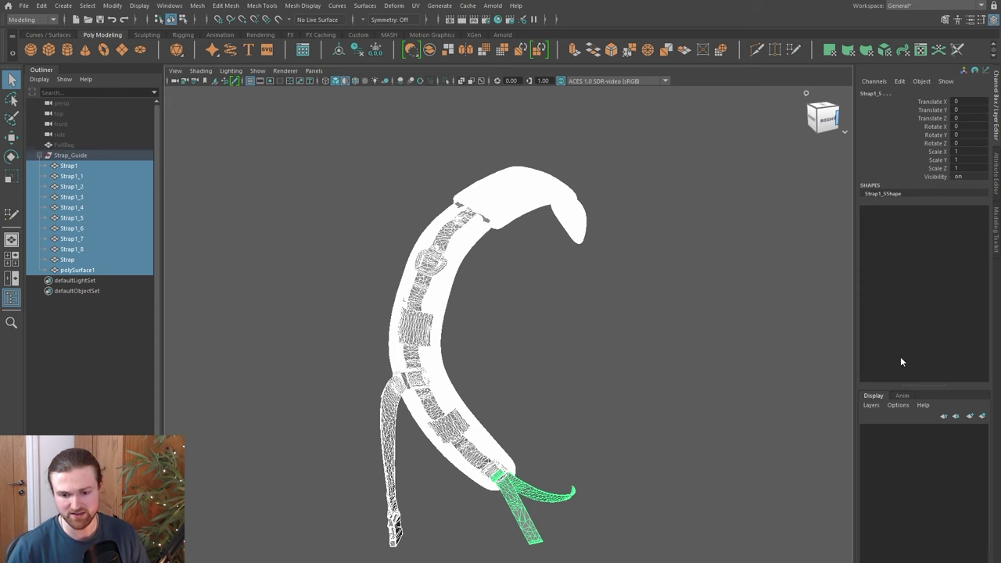
{"action": "left_click", "coordinate": [982, 418]}
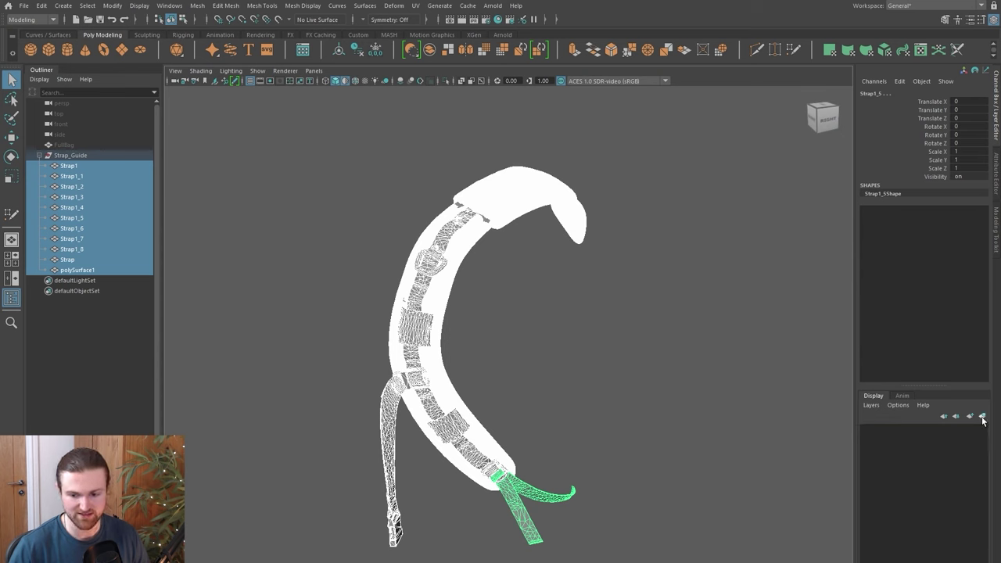
{"action": "left_click", "coordinate": [982, 417]}
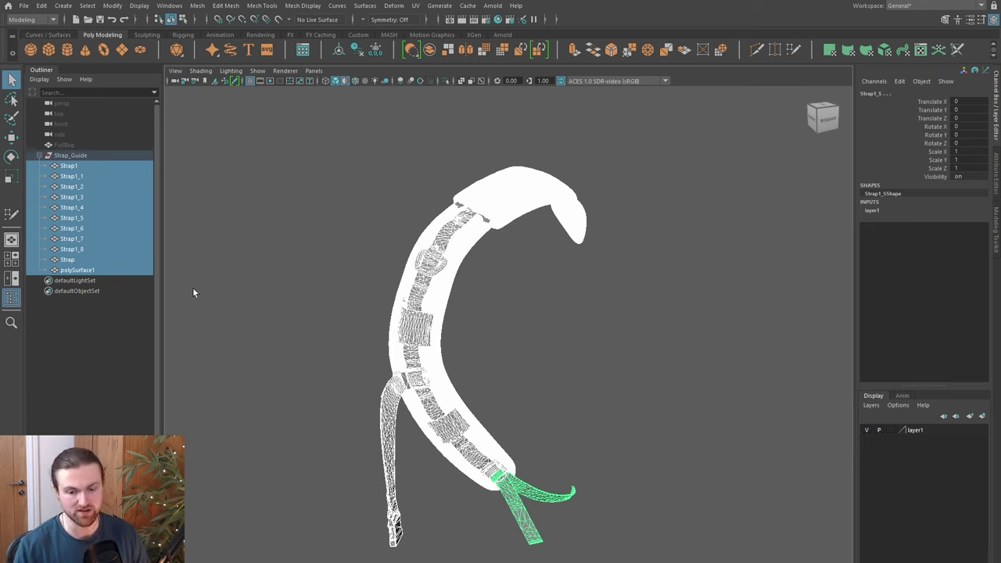
{"action": "left_click", "coordinate": [867, 429]}
{"action": "left_click", "coordinate": [867, 429]}
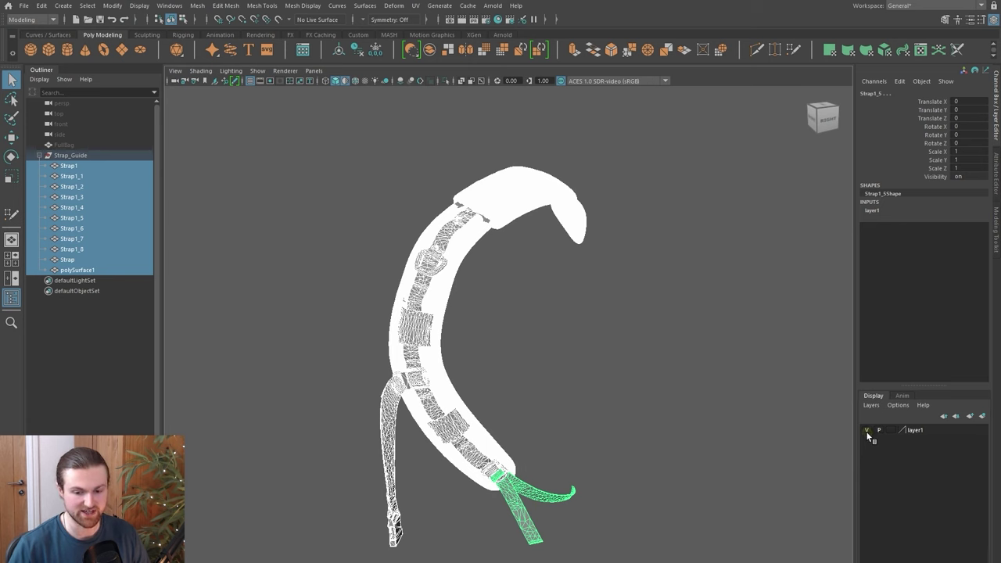
{"action": "left_click", "coordinate": [866, 429]}
{"action": "left_click", "coordinate": [866, 429]}
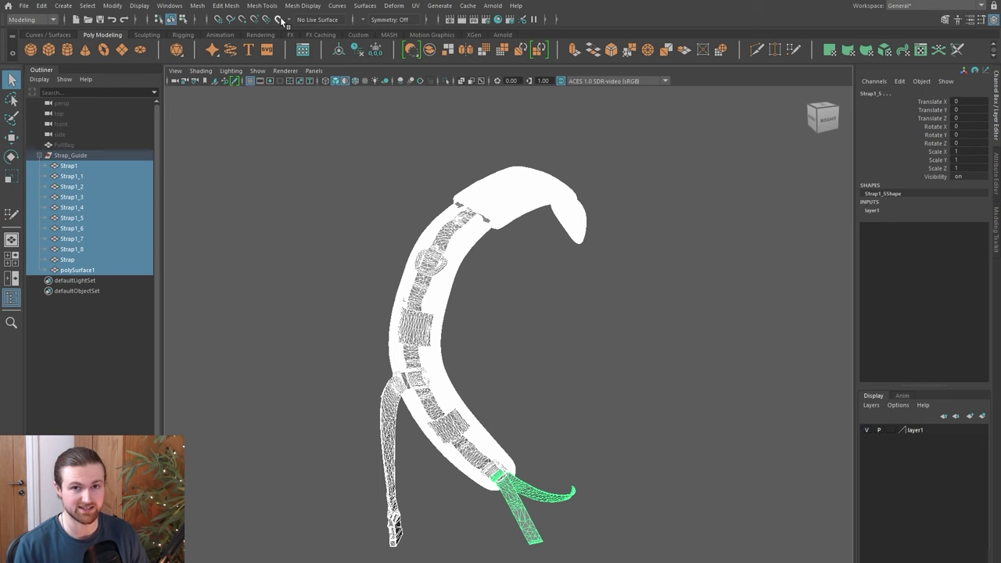
- Rename the strap meshes' display layer as Guides
{"action": "double_click", "coordinate": [869, 427]}
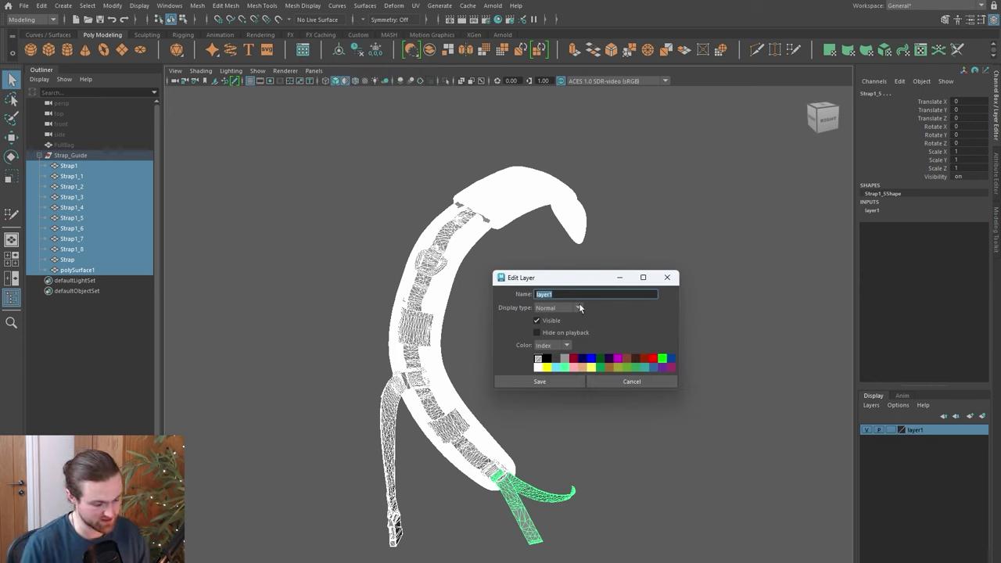
{"action": "type", "text": "Guides"}
{"action": "key", "text": "Return"}
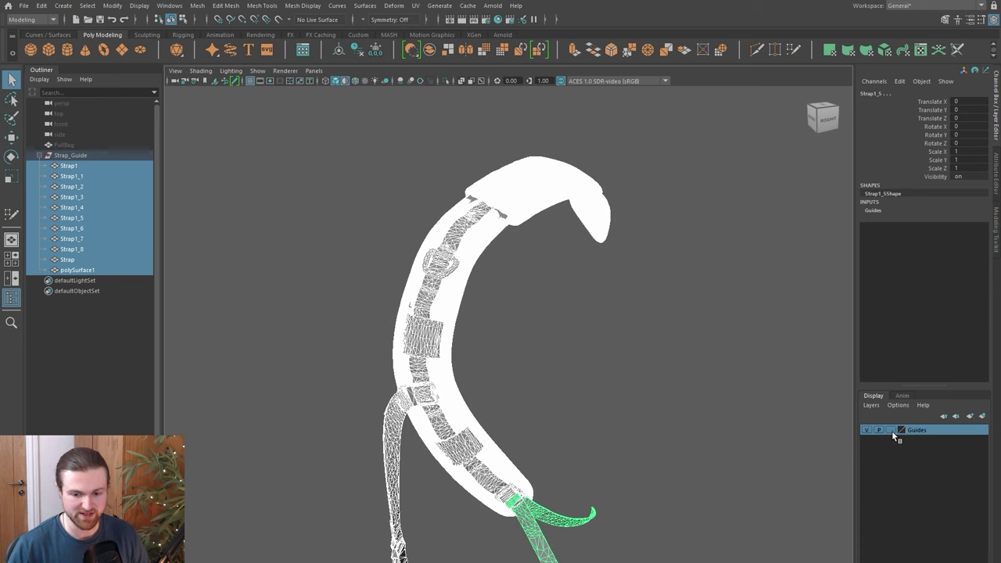
- Try template and reference display for the Guides layer, test marquee-selecting the strap, and return the layer to normal
{"action": "left_click", "coordinate": [890, 430]}
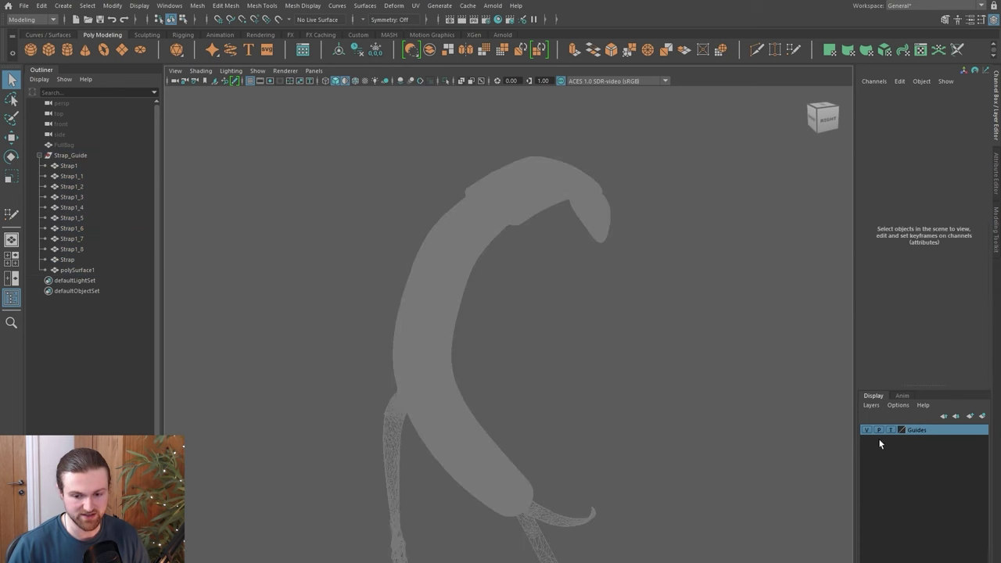
{"action": "left_click", "coordinate": [891, 432]}
{"action": "middle_click_drag", "start_coordinate": [665, 383], "coordinate": [676, 412], "text": "alt"}
{"action": "left_click_drag", "start_coordinate": [361, 220], "coordinate": [651, 463]}
{"action": "left_click_drag", "start_coordinate": [414, 235], "coordinate": [666, 508]}
{"action": "left_click_drag", "start_coordinate": [394, 190], "coordinate": [671, 463]}
{"action": "left_click_drag", "start_coordinate": [423, 222], "coordinate": [661, 480]}
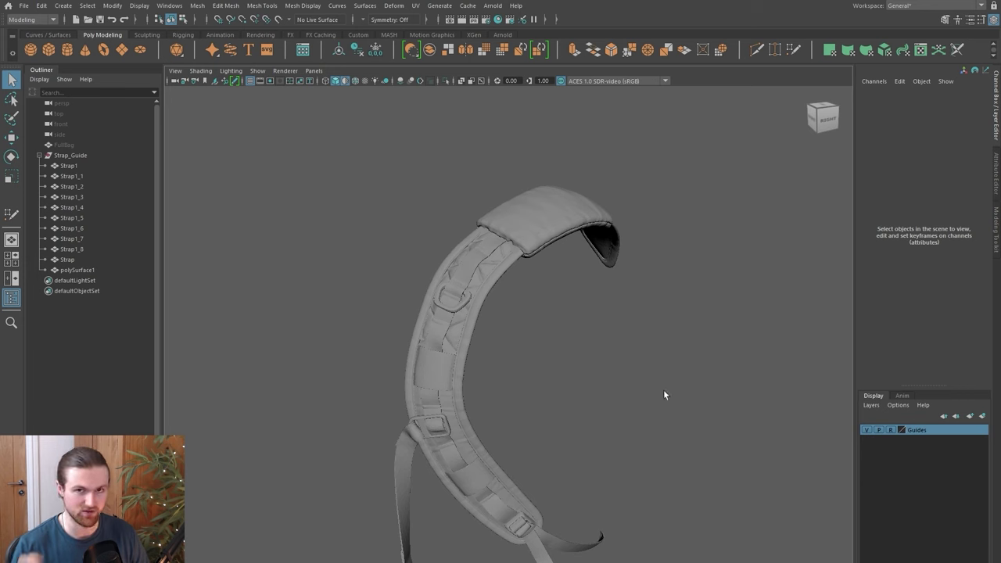
{"action": "left_click_drag", "start_coordinate": [663, 394], "coordinate": [373, 244], "text": "alt"}
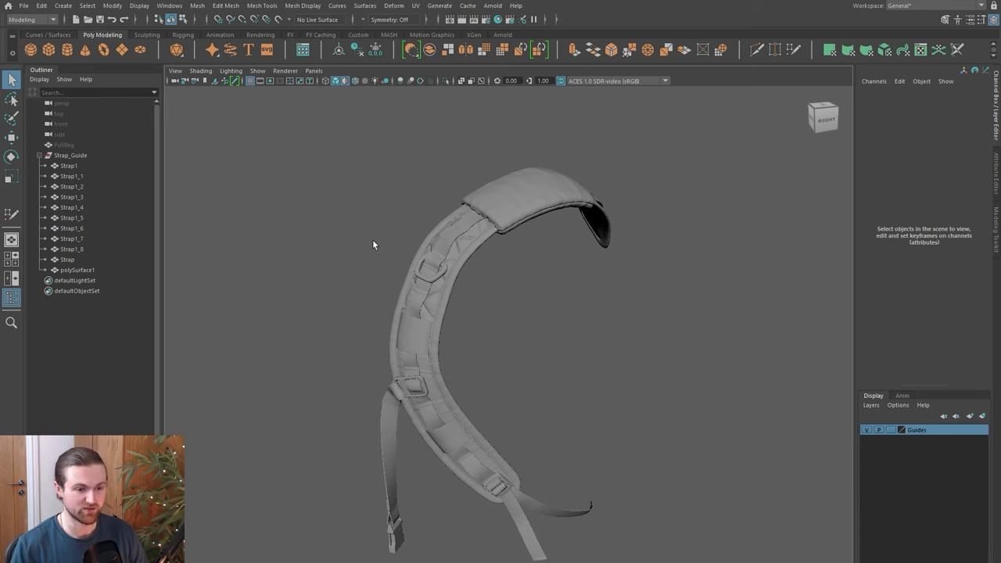
- Collapse the Strap_Guide group, unhide FullBag, hide Strap_Guide, and inspect where the strap meets the full backpack
{"action": "left_click", "coordinate": [39, 156]}
{"action": "left_click", "coordinate": [65, 145]}
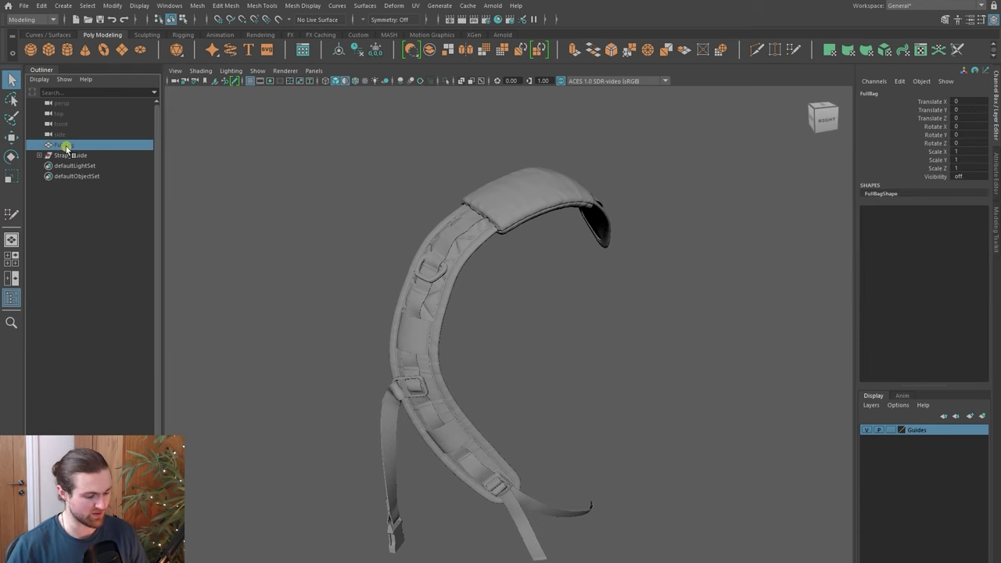
{"action": "key", "text": "shift+h"}
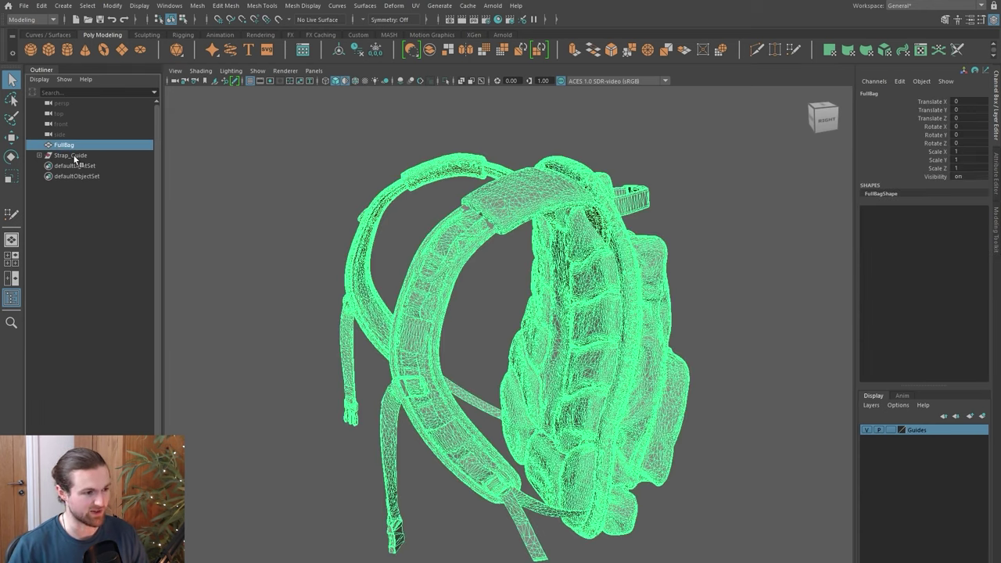
{"action": "left_click", "coordinate": [72, 155]}
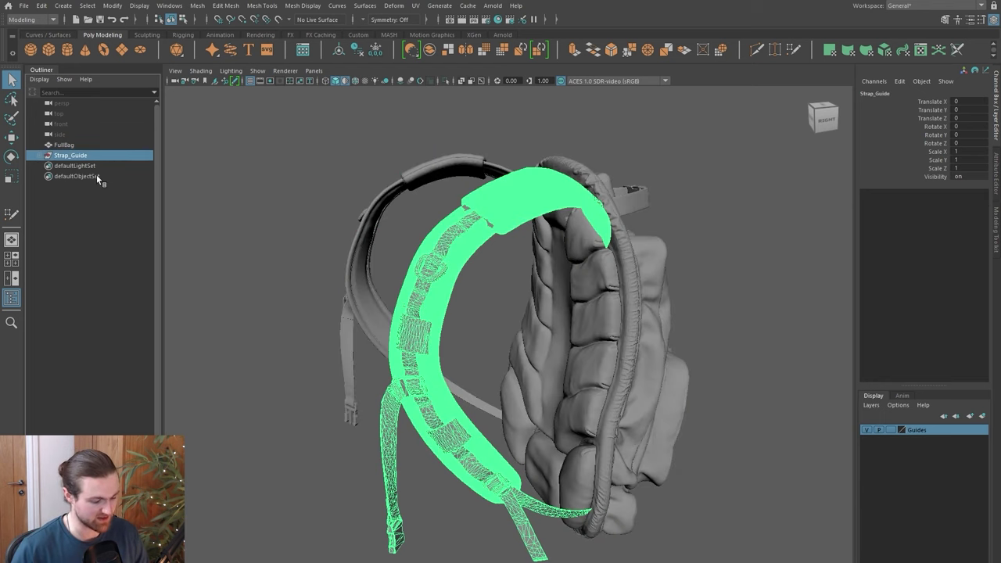
{"action": "key", "text": "ctrl+h"}
{"action": "left_click", "coordinate": [148, 204]}
{"action": "left_click_drag", "start_coordinate": [453, 262], "coordinate": [400, 286], "text": "alt"}
{"action": "right_click_drag", "start_coordinate": [400, 286], "coordinate": [445, 340], "text": "alt"}
{"action": "middle_click_drag", "start_coordinate": [445, 340], "coordinate": [435, 346], "text": "alt"}
{"action": "left_click_drag", "start_coordinate": [435, 347], "coordinate": [415, 339], "text": "alt"}
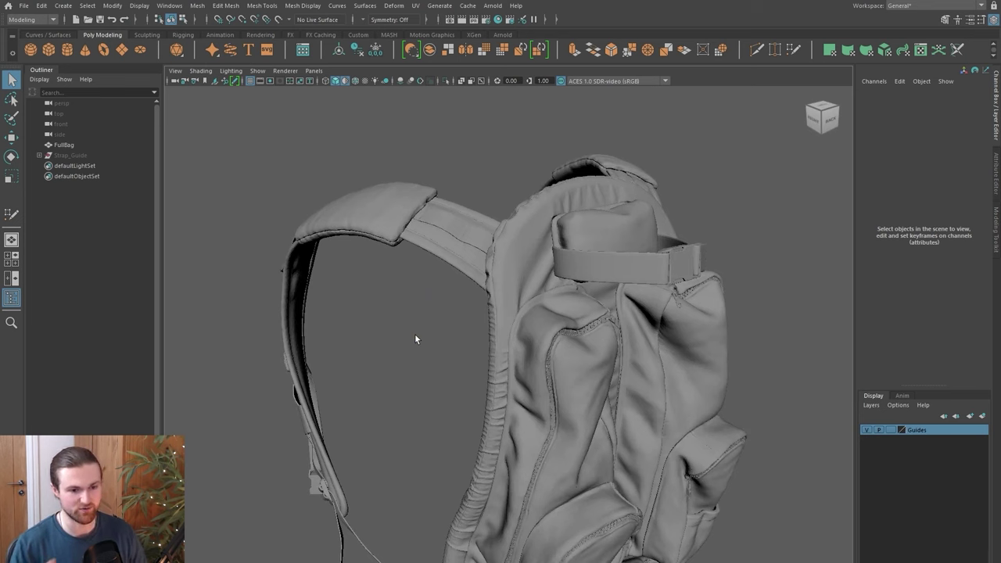
- Hide the full backpack mesh and show the Strap_Guide group again
{"action": "left_click", "coordinate": [415, 336]}
{"action": "key", "text": "ctrl+h"}
{"action": "left_click", "coordinate": [74, 155]}
{"action": "key", "text": "shift+h"}
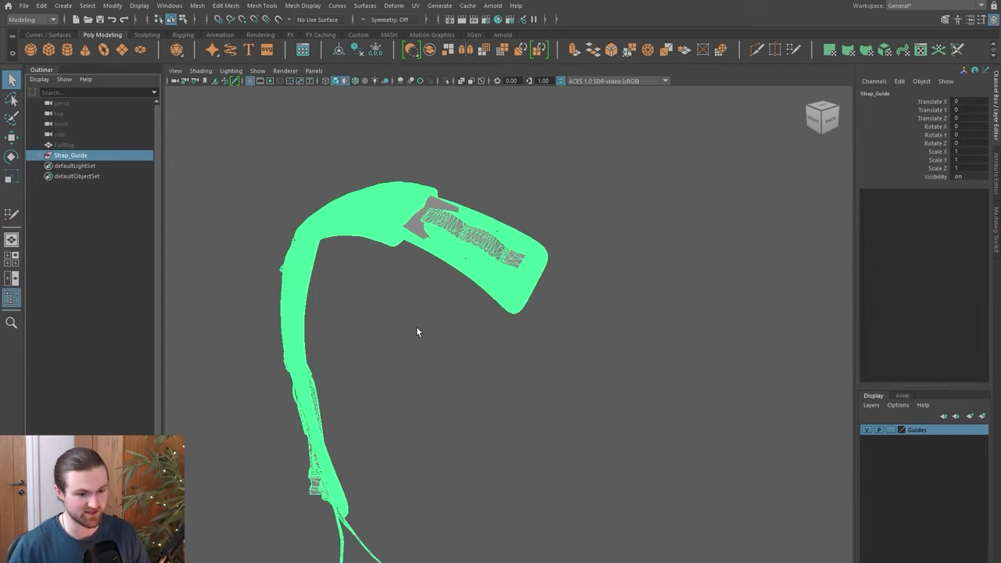
- Select the strap padding mesh Strap1 and make it the live surface
{"action": "left_click", "coordinate": [417, 327]}
{"action": "left_click_drag", "start_coordinate": [417, 327], "coordinate": [436, 329], "text": "alt"}
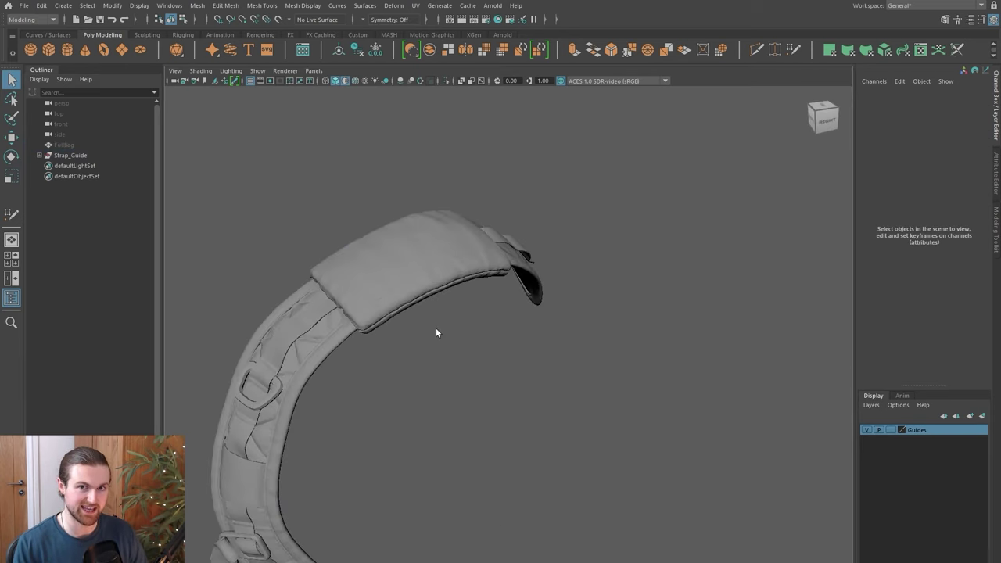
{"action": "left_click_drag", "start_coordinate": [376, 329], "coordinate": [521, 380], "text": "alt"}
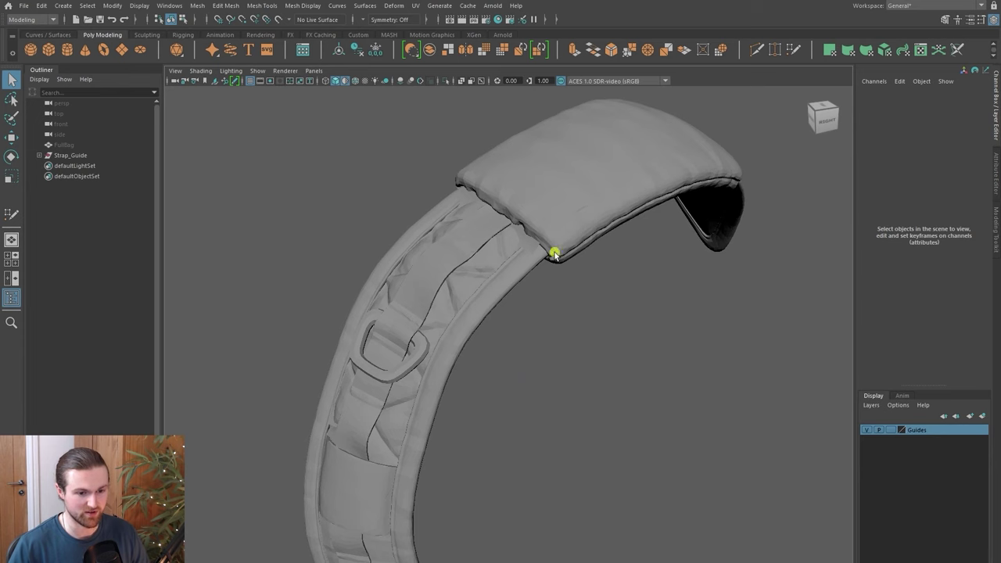
{"action": "left_click", "coordinate": [550, 252]}
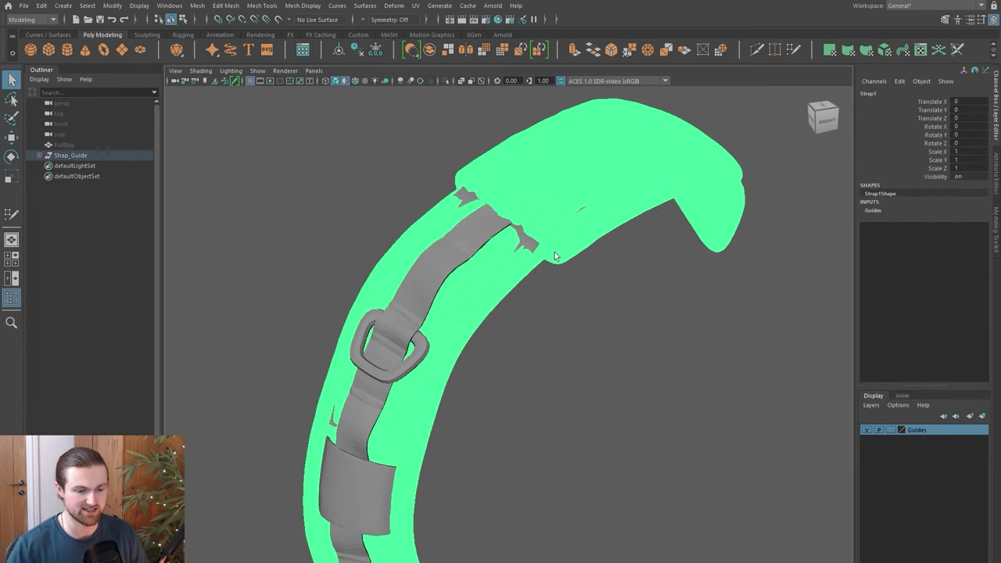
{"action": "left_click_drag", "start_coordinate": [554, 252], "coordinate": [561, 269], "text": "alt"}
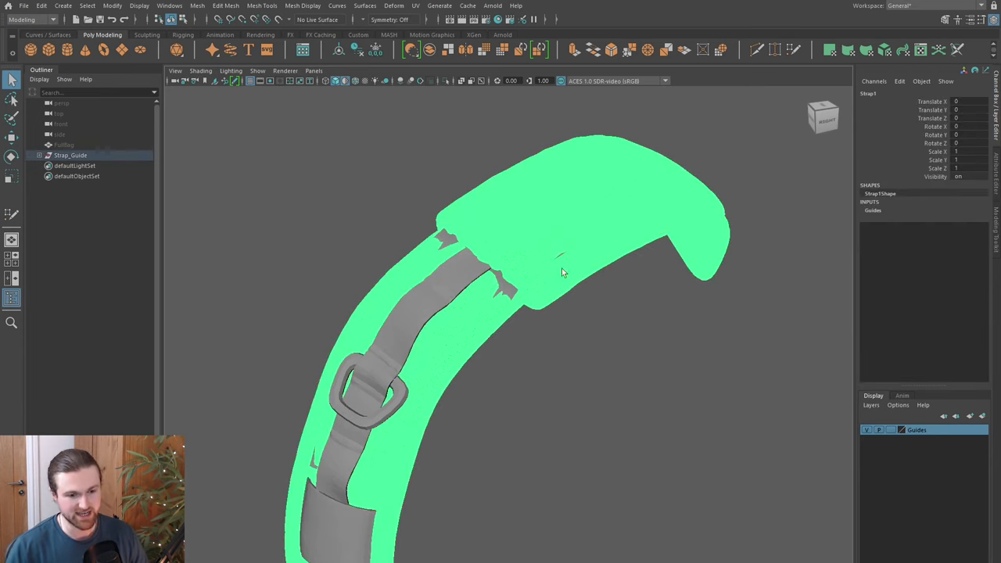
{"action": "left_click", "coordinate": [279, 19]}
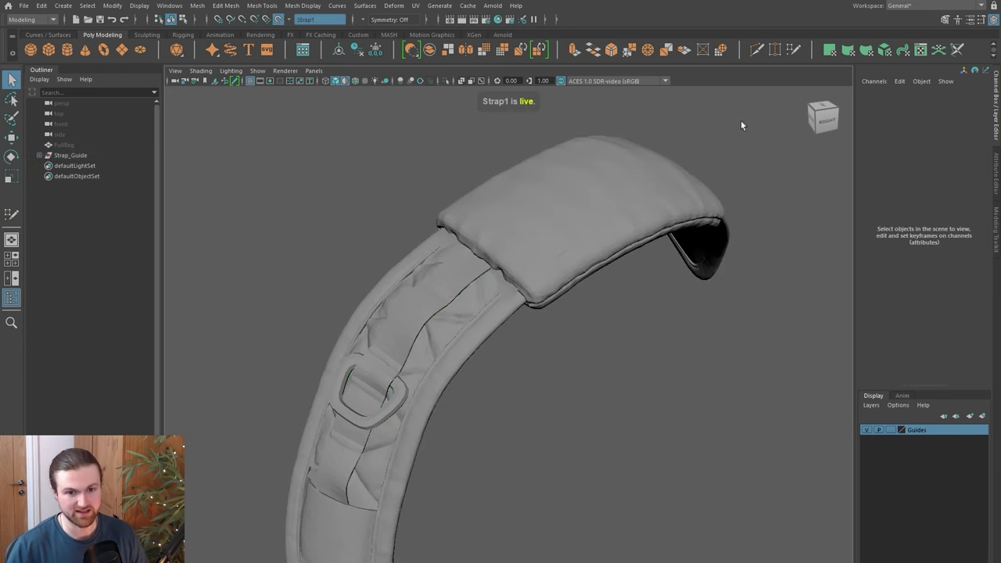
- Use Quad Draw to place four points on the strap's upper shoulder pad and fill them as a quad
{"action": "left_click", "coordinate": [794, 52]}
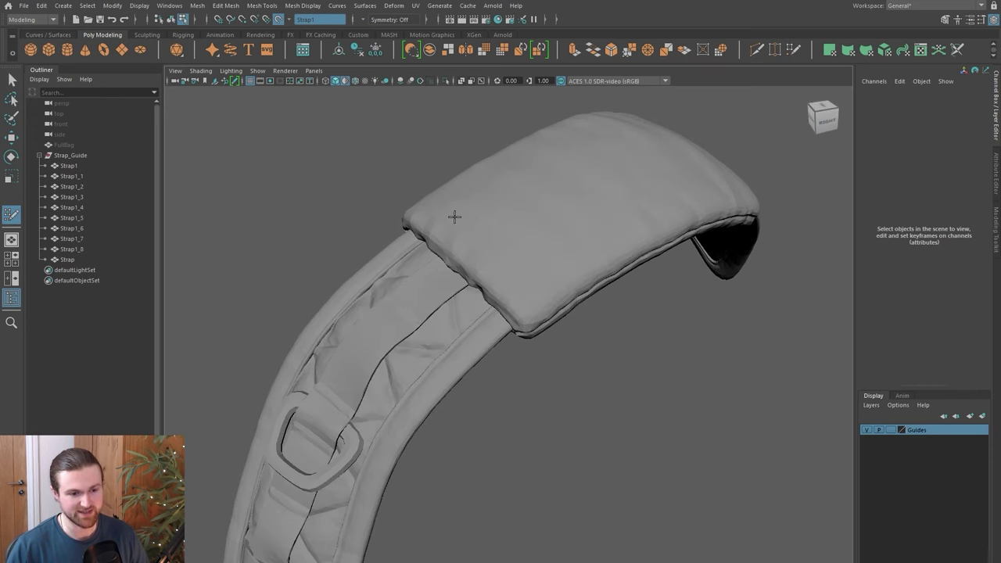
{"action": "left_click", "coordinate": [454, 218]}
{"action": "left_click", "coordinate": [509, 266]}
{"action": "left_click", "coordinate": [610, 204]}
{"action": "left_click", "coordinate": [530, 167]}
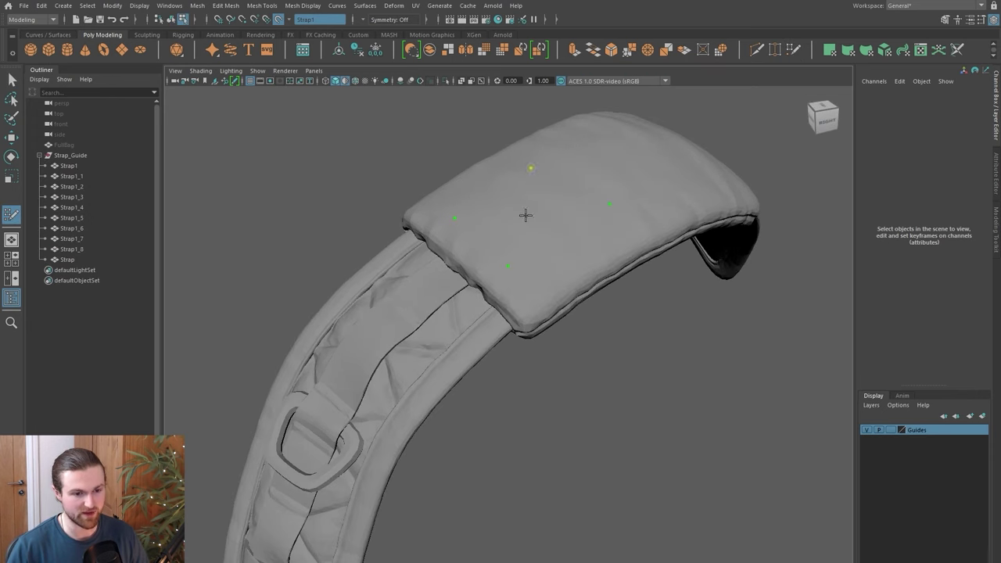
{"action": "left_click", "coordinate": [526, 215], "text": "shift"}
{"action": "left_click_drag", "start_coordinate": [526, 215], "coordinate": [426, 266], "text": "alt"}
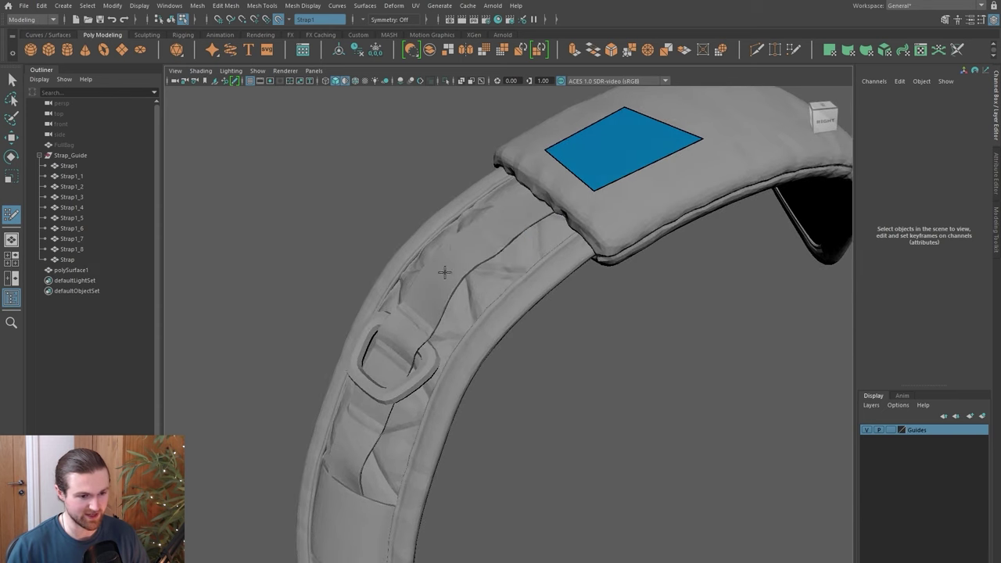
- Place four Quad Draw points on the quilted padding above the D-ring and fill them as a quad
{"action": "left_click", "coordinate": [411, 275]}
{"action": "left_click", "coordinate": [455, 315]}
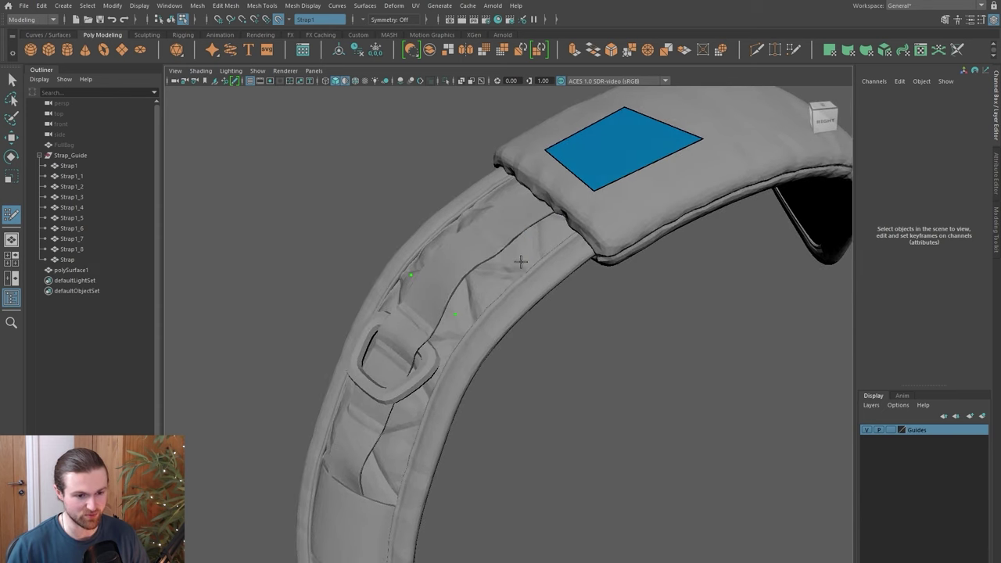
{"action": "left_click", "coordinate": [459, 267], "text": "shift"}
{"action": "mouse_move", "coordinate": [460, 268]}
{"action": "left_mouse_down", "text": "alt"}
{"action": "mouse_move", "coordinate": [496, 323]}
{"action": "mouse_move", "coordinate": [456, 297]}
{"action": "mouse_move", "coordinate": [476, 307]}
{"action": "left_mouse_up", "text": "alt"}
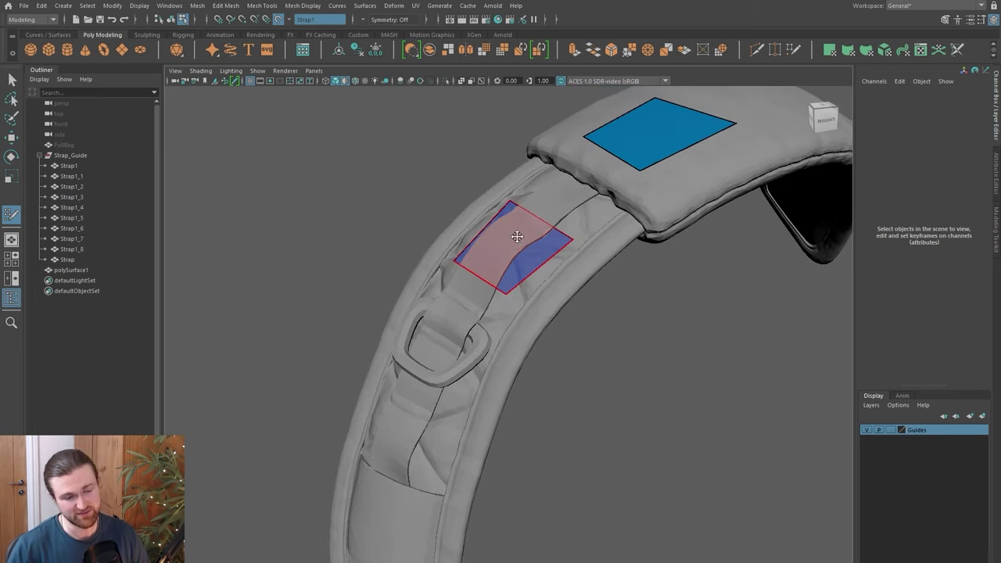
- Hide the guide meshes Strap1_4, Strap1_3, Strap1_2 and Strap1_1 to expose the quad on the padding
{"action": "left_click", "coordinate": [72, 208]}
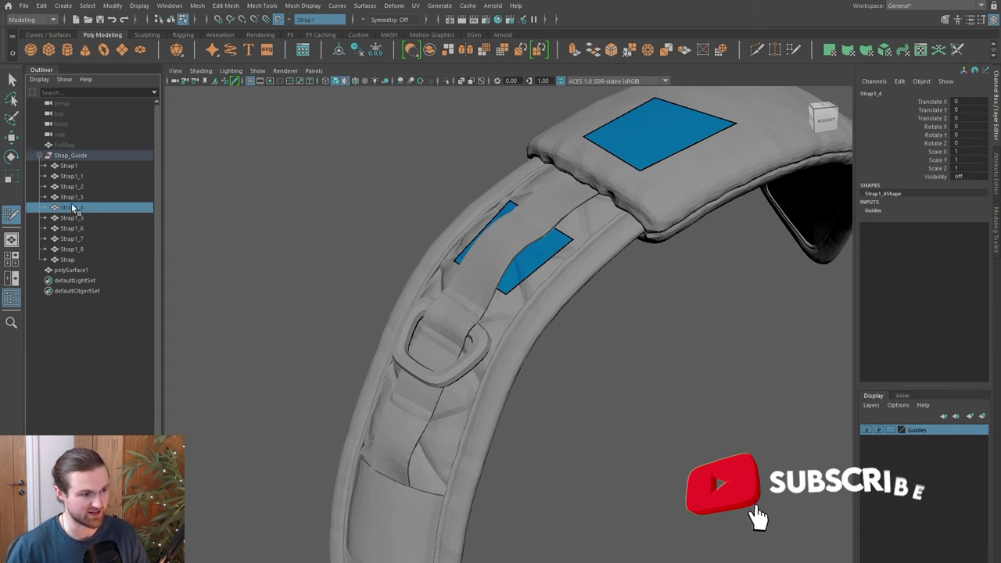
{"action": "left_click", "coordinate": [73, 198]}
{"action": "key", "text": "h"}
{"action": "left_click", "coordinate": [74, 187]}
{"action": "key", "text": "h"}
{"action": "left_click", "coordinate": [76, 178]}
{"action": "key", "text": "h"}
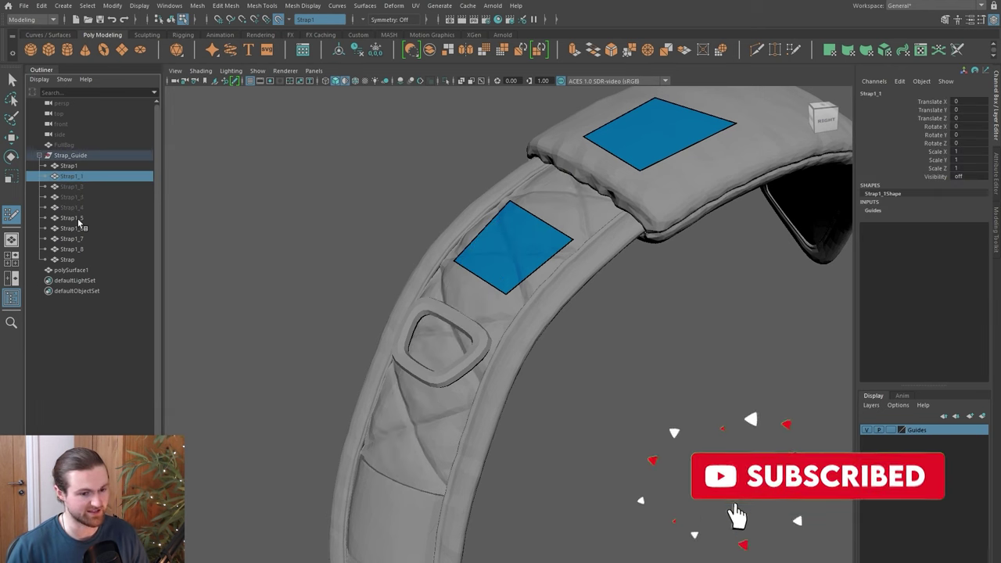
- Restore the visibility of the guide meshes Strap1_1 through Strap1_4
{"action": "key", "text": "ctrl+z"}
{"action": "key", "text": "ctrl+z"}
{"action": "key", "text": "h"}
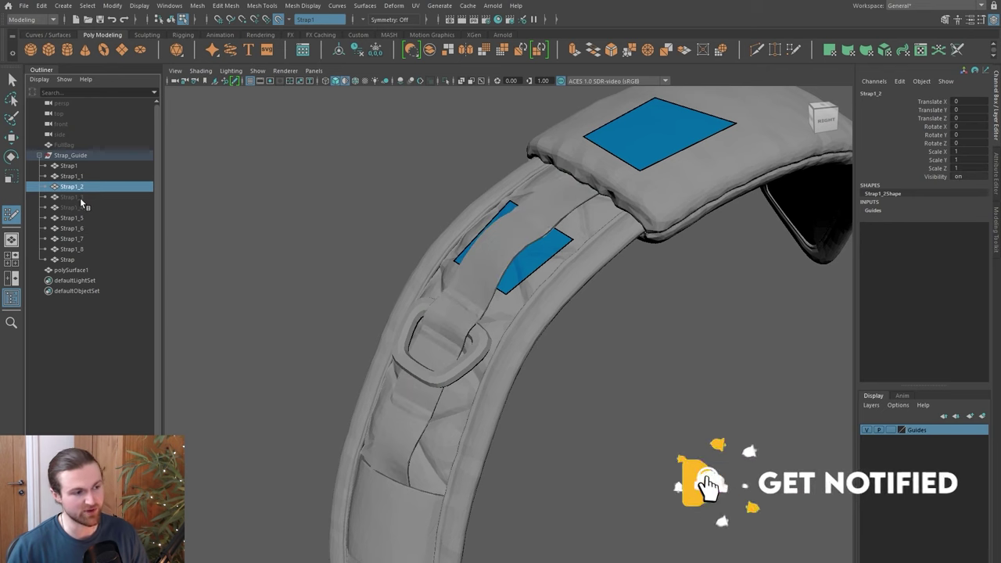
{"action": "left_click", "coordinate": [80, 198]}
{"action": "left_click", "coordinate": [80, 209]}
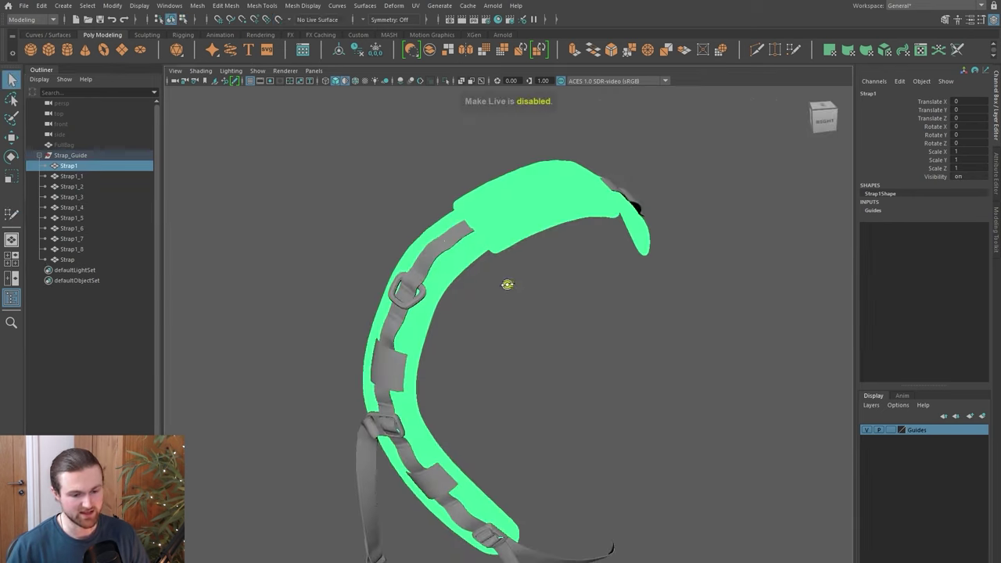
- Isolate Strap1 in the viewport and make it the live surface
{"action": "left_click_drag", "start_coordinate": [508, 283], "coordinate": [551, 317], "text": "alt"}
{"action": "key", "text": "ctrl+1"}
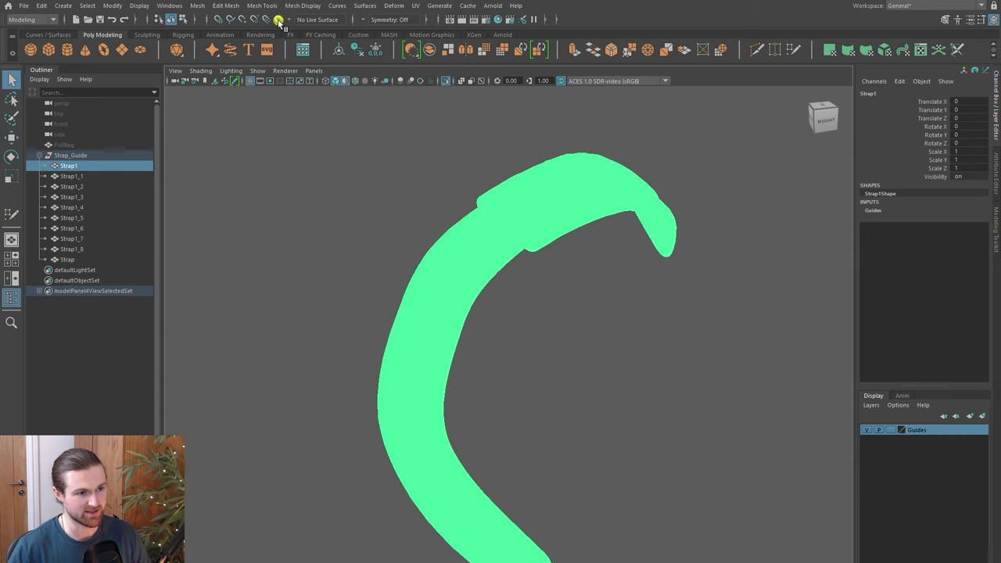
{"action": "left_click", "coordinate": [278, 20]}
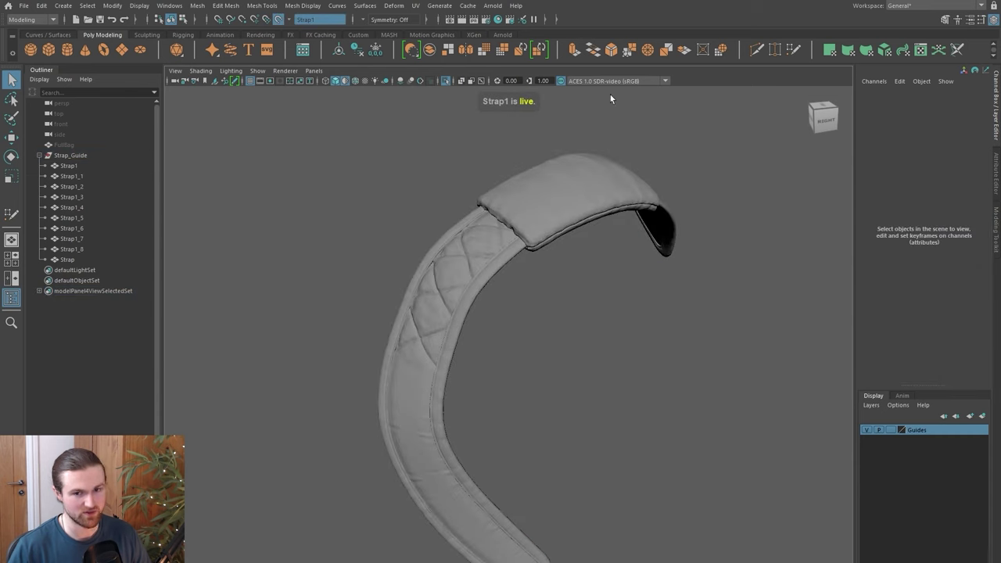
- Start Quad Draw and fill a four-point quad on the rear half of the shoulder pad's top face
{"action": "left_click", "coordinate": [793, 51]}
{"action": "mouse_move", "coordinate": [603, 224]}
{"action": "left_mouse_down", "text": "alt"}
{"action": "mouse_move", "coordinate": [543, 224]}
{"action": "mouse_move", "coordinate": [576, 218]}
{"action": "mouse_move", "coordinate": [539, 205]}
{"action": "left_mouse_up", "text": "alt"}
{"action": "right_click_drag", "start_coordinate": [540, 204], "coordinate": [465, 176], "text": "alt"}
{"action": "left_click_drag", "start_coordinate": [465, 176], "coordinate": [540, 183], "text": "alt"}
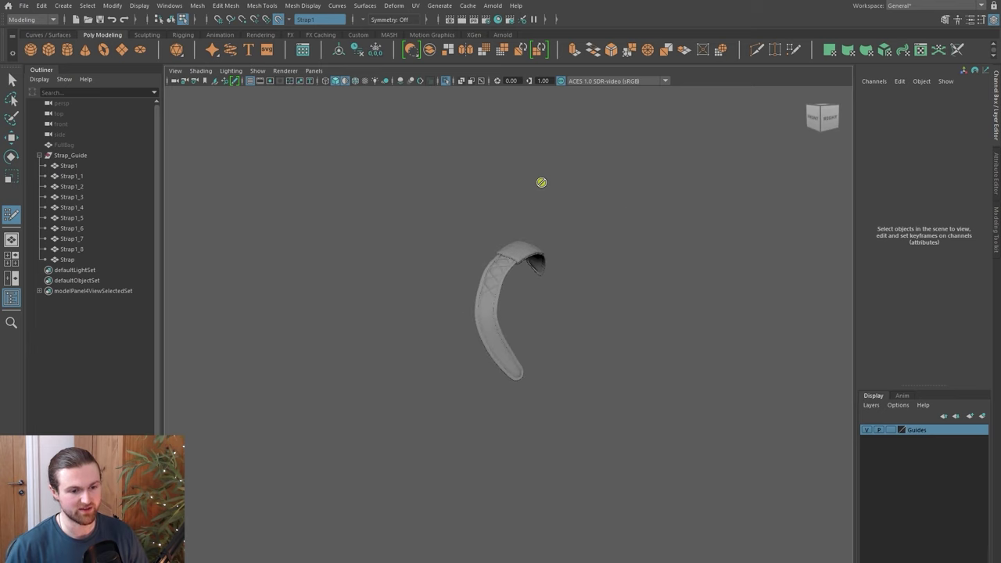
{"action": "scroll", "coordinate": [587, 312], "scroll_direction": "up", "scroll_amount": 4}
{"action": "left_click_drag", "start_coordinate": [605, 200], "coordinate": [561, 217], "text": "alt"}
{"action": "right_click_drag", "start_coordinate": [561, 218], "coordinate": [572, 271], "text": "alt"}
{"action": "left_click_drag", "start_coordinate": [572, 270], "coordinate": [500, 305], "text": "alt"}
{"action": "right_click_drag", "start_coordinate": [501, 305], "coordinate": [499, 370], "text": "alt"}
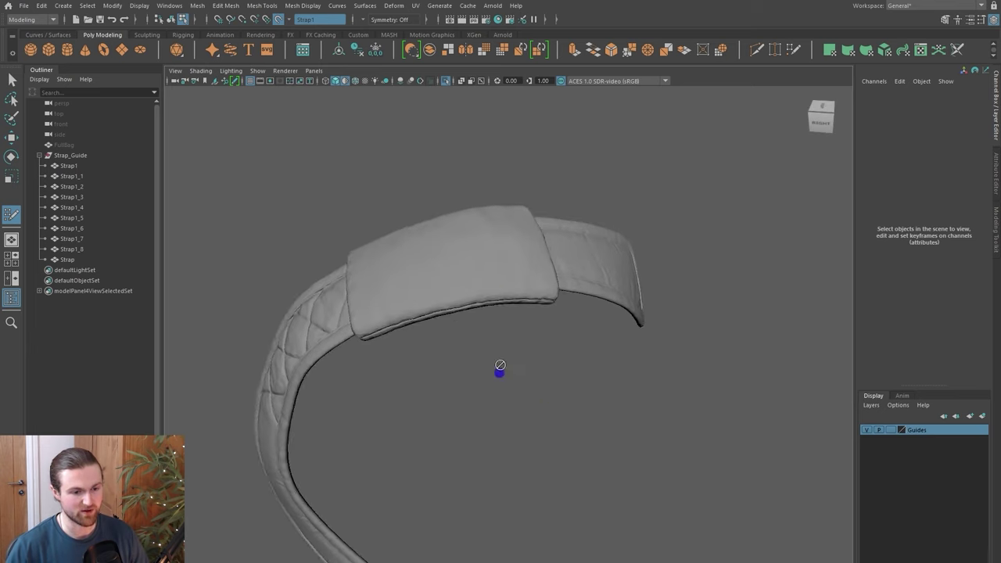
{"action": "middle_click_drag", "start_coordinate": [470, 298], "coordinate": [504, 320], "text": "alt"}
{"action": "left_click", "coordinate": [468, 248]}
{"action": "left_click", "coordinate": [484, 323]}
{"action": "left_click", "coordinate": [593, 309]}
{"action": "left_click", "coordinate": [576, 233]}
{"action": "left_click", "coordinate": [444, 286], "text": "shift"}
- Add points at the shoulder pad's front corners and fill a second quad joined to the first
{"action": "mouse_move", "coordinate": [435, 291]}
{"action": "left_mouse_down", "text": "alt"}
{"action": "mouse_move", "coordinate": [424, 263]}
{"action": "mouse_move", "coordinate": [440, 293]}
{"action": "left_mouse_up", "text": "alt"}
{"action": "left_click", "coordinate": [420, 282]}
{"action": "left_click", "coordinate": [475, 309], "text": "shift"}
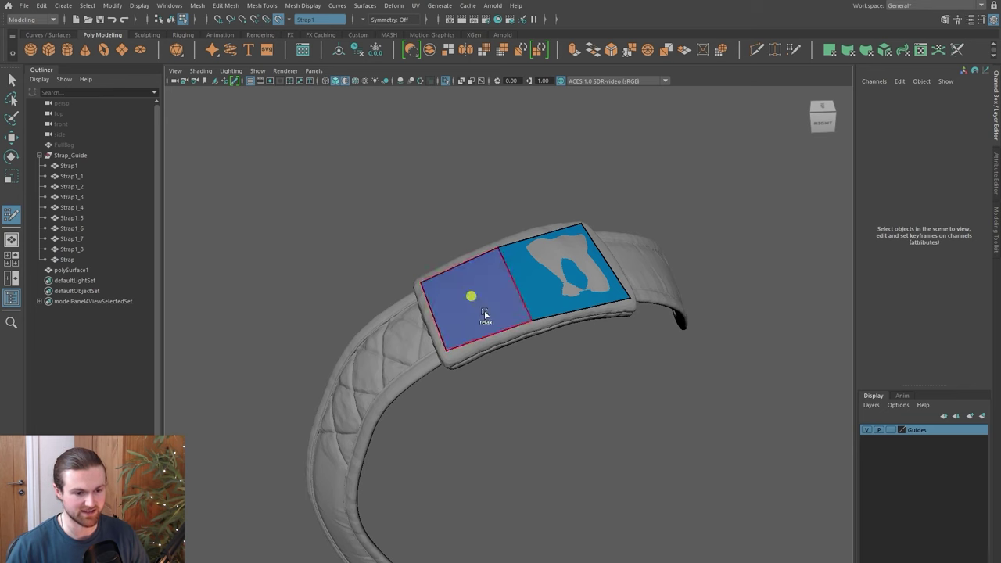
{"action": "left_click_drag", "start_coordinate": [476, 309], "coordinate": [454, 322], "text": "alt"}
- Place four points across the quilted section just below the shoulder pad and fill them as a quad
{"action": "left_click_drag", "start_coordinate": [530, 252], "coordinate": [464, 326], "text": "alt"}
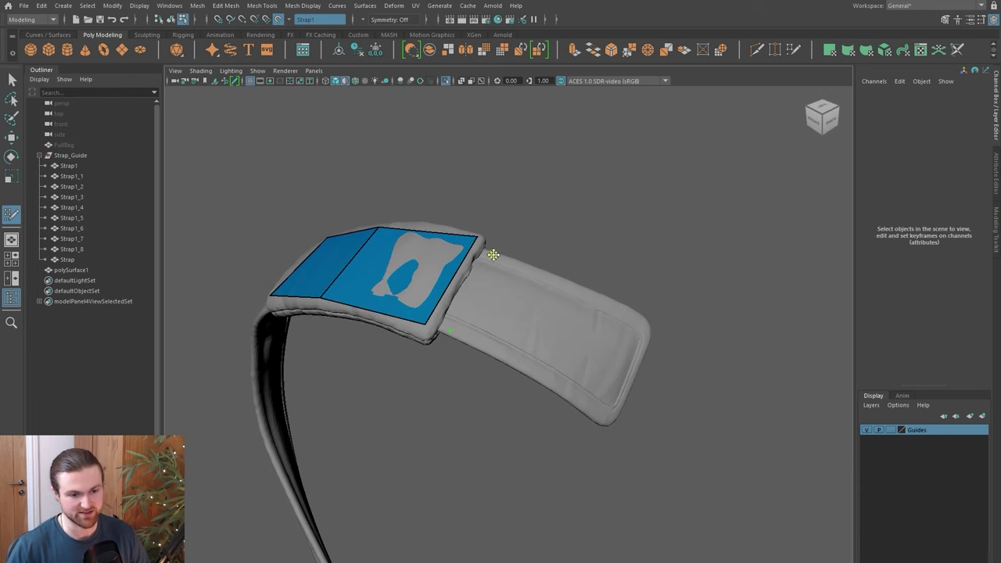
{"action": "left_click", "coordinate": [525, 363]}
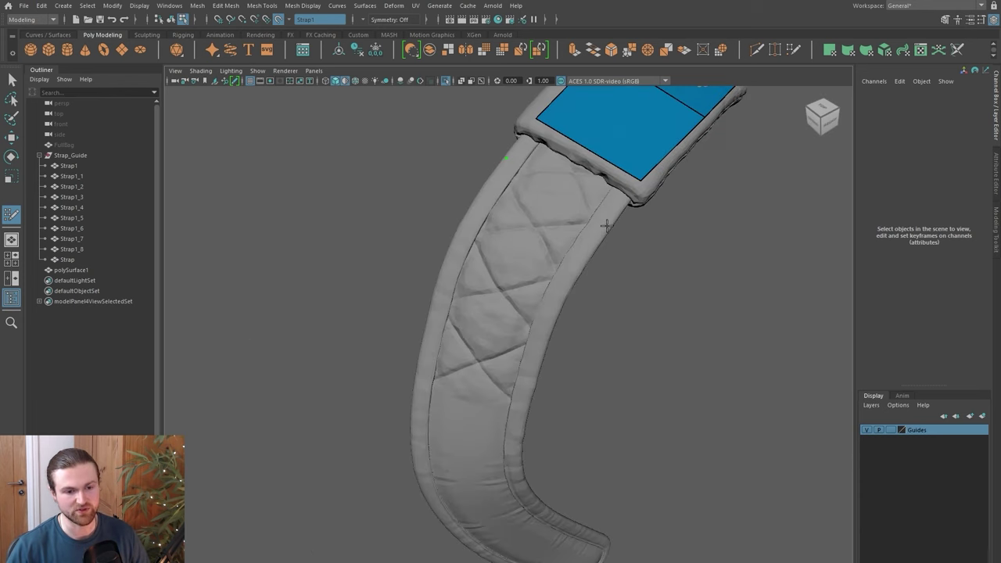
{"action": "left_click", "coordinate": [608, 227]}
{"action": "left_click", "coordinate": [559, 309]}
{"action": "left_click", "coordinate": [447, 262]}
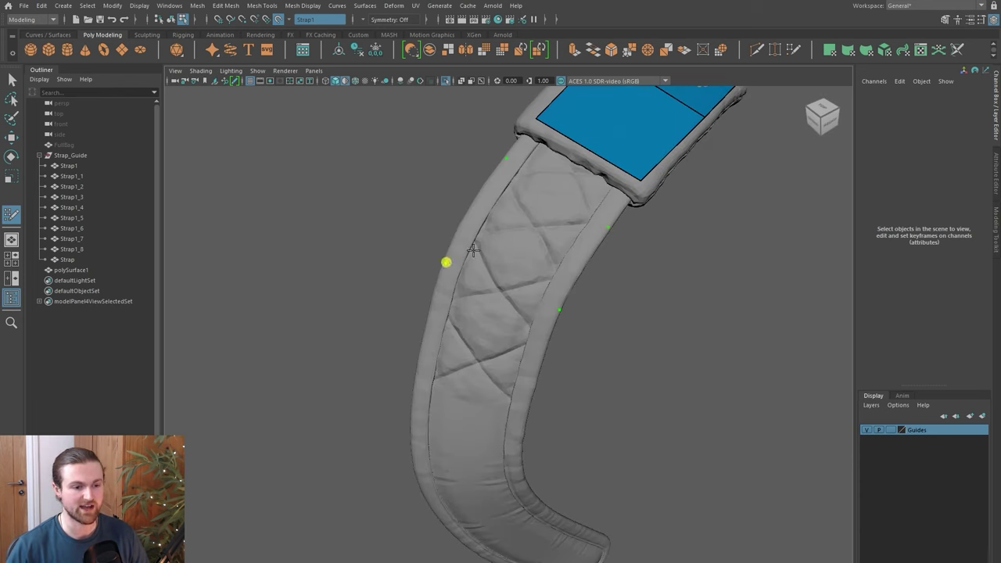
{"action": "left_click", "coordinate": [539, 233], "text": "shift"}
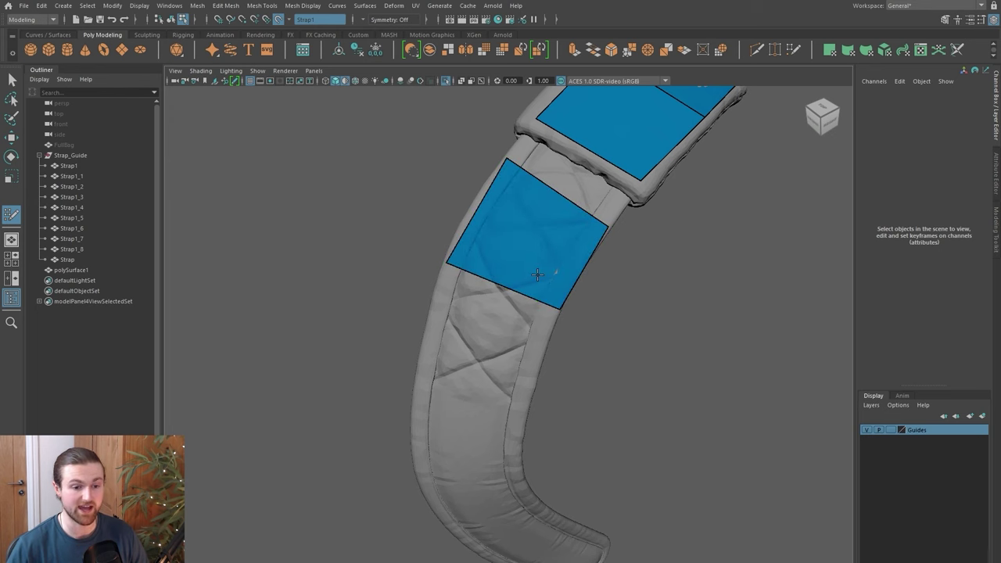
- Extend the quilted section's quad down the strap and fill a narrow quad up to the shoulder pad's edge
{"action": "left_click_drag", "start_coordinate": [521, 334], "coordinate": [520, 312], "text": "alt"}
{"action": "left_click", "coordinate": [502, 316]}
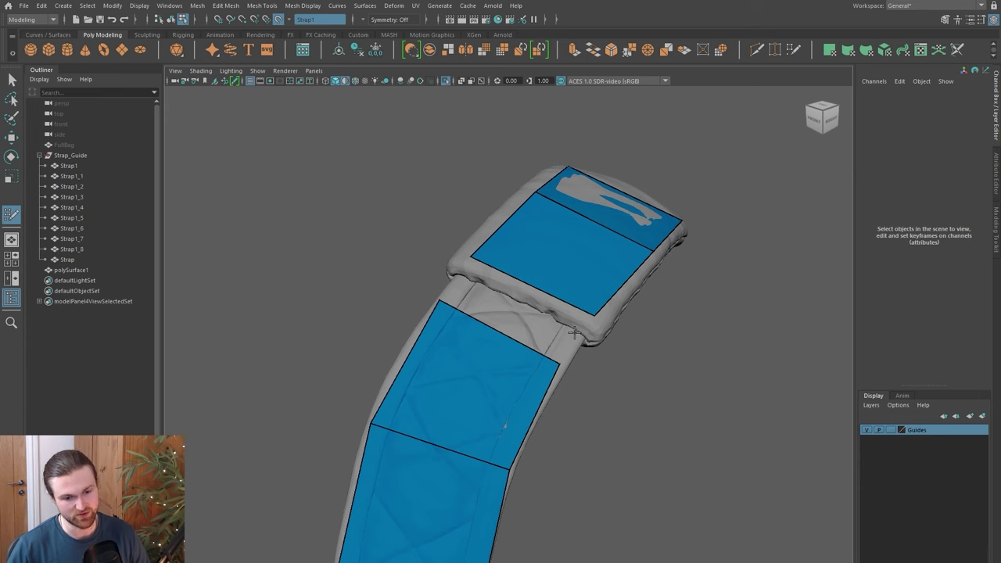
{"action": "left_click", "coordinate": [575, 332]}
{"action": "left_click", "coordinate": [464, 279]}
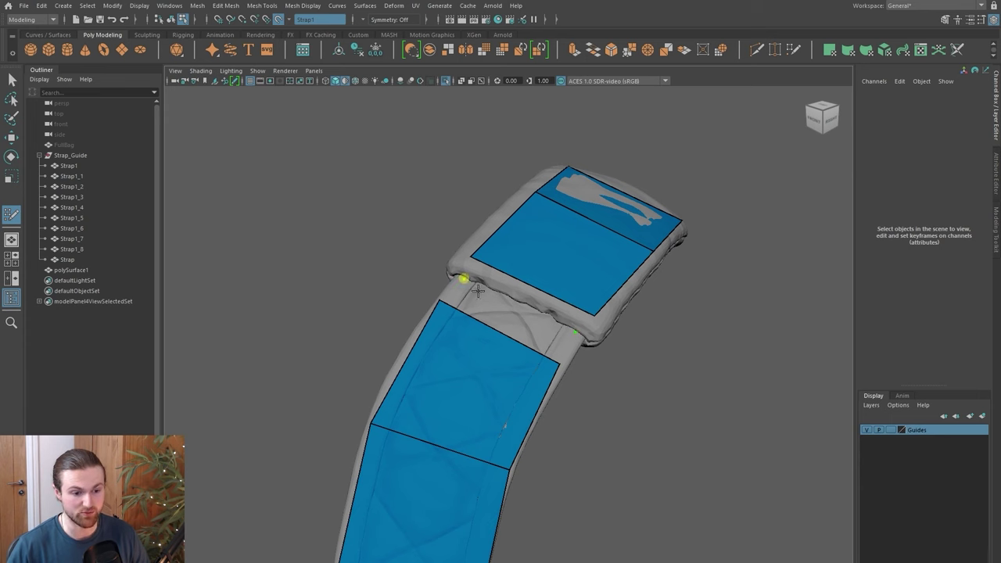
{"action": "left_click", "coordinate": [507, 329], "text": "shift"}
- Continue the row of full-width quads down the strap's front face
{"action": "left_click_drag", "start_coordinate": [515, 341], "coordinate": [478, 244], "text": "alt"}
{"action": "left_click_drag", "start_coordinate": [430, 330], "coordinate": [422, 286], "text": "alt"}
{"action": "left_click_drag", "start_coordinate": [381, 336], "coordinate": [632, 304], "text": "alt"}
{"action": "middle_click_drag", "start_coordinate": [633, 303], "coordinate": [548, 346], "text": "alt"}
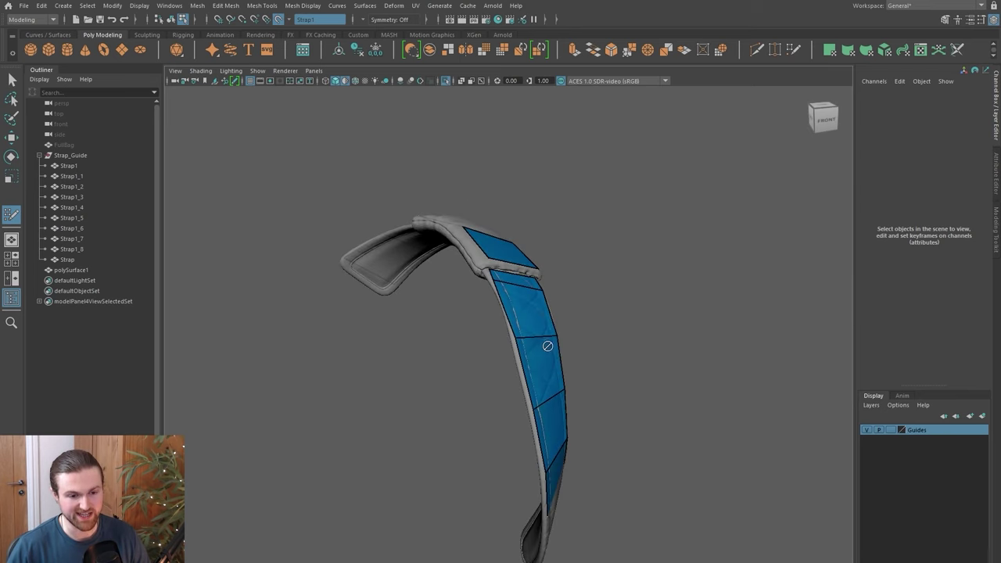
- Place the first Quad Draw points on the strap's inner side edge next to the shoulder pad
{"action": "left_click_drag", "start_coordinate": [547, 345], "coordinate": [643, 336], "text": "alt"}
{"action": "right_click_drag", "start_coordinate": [643, 336], "coordinate": [680, 320], "text": "alt"}
{"action": "left_click_drag", "start_coordinate": [649, 278], "coordinate": [557, 319], "text": "alt"}
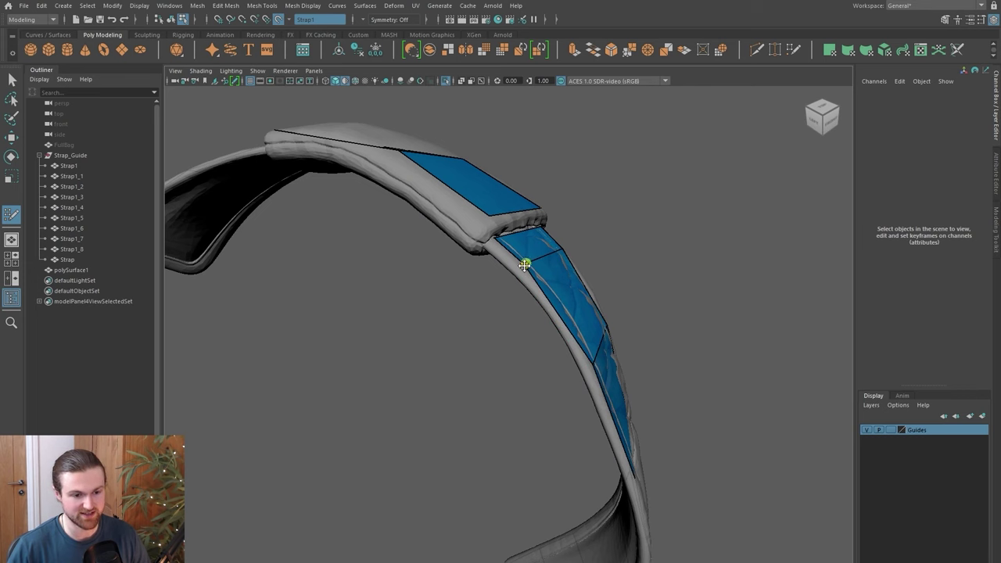
{"action": "mouse_move", "coordinate": [524, 266]}
{"action": "left_mouse_down", "text": "alt"}
{"action": "mouse_move", "coordinate": [490, 277]}
{"action": "mouse_move", "coordinate": [516, 256]}
{"action": "left_mouse_up", "text": "alt"}
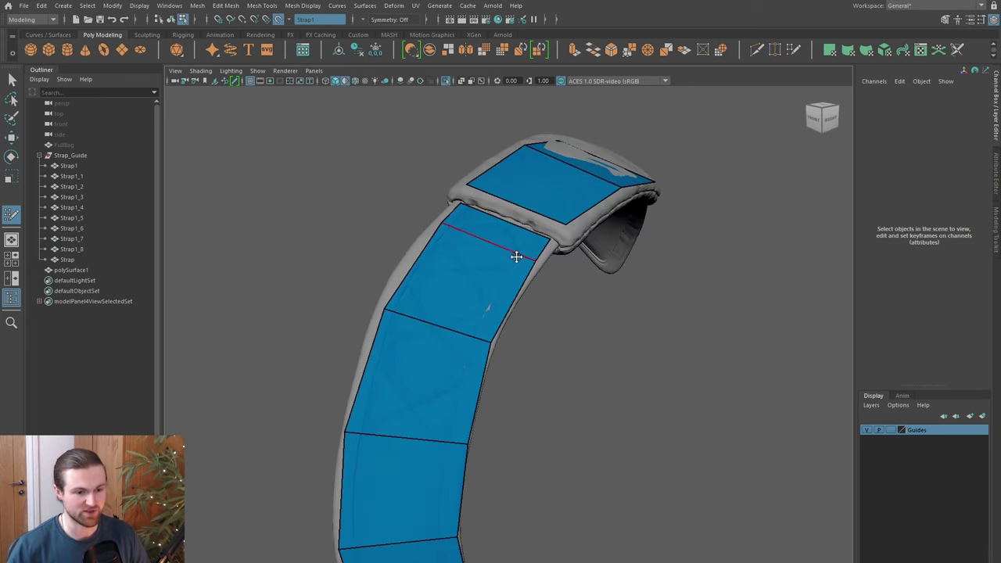
{"action": "left_click_drag", "start_coordinate": [533, 291], "coordinate": [489, 278], "text": "alt"}
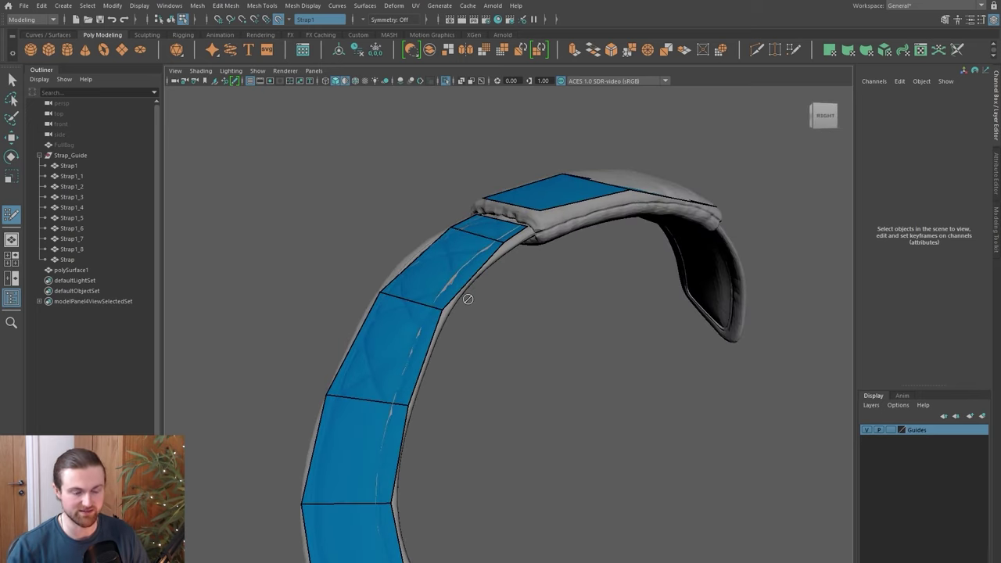
{"action": "left_click_drag", "start_coordinate": [448, 300], "coordinate": [485, 259], "text": "alt"}
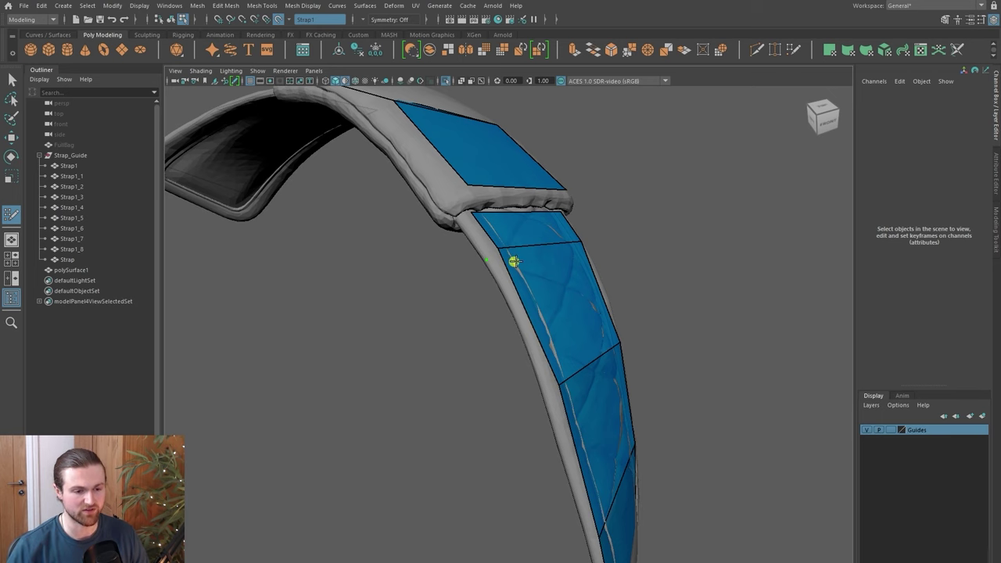
{"action": "left_click_drag", "start_coordinate": [504, 264], "coordinate": [475, 228], "text": "alt"}
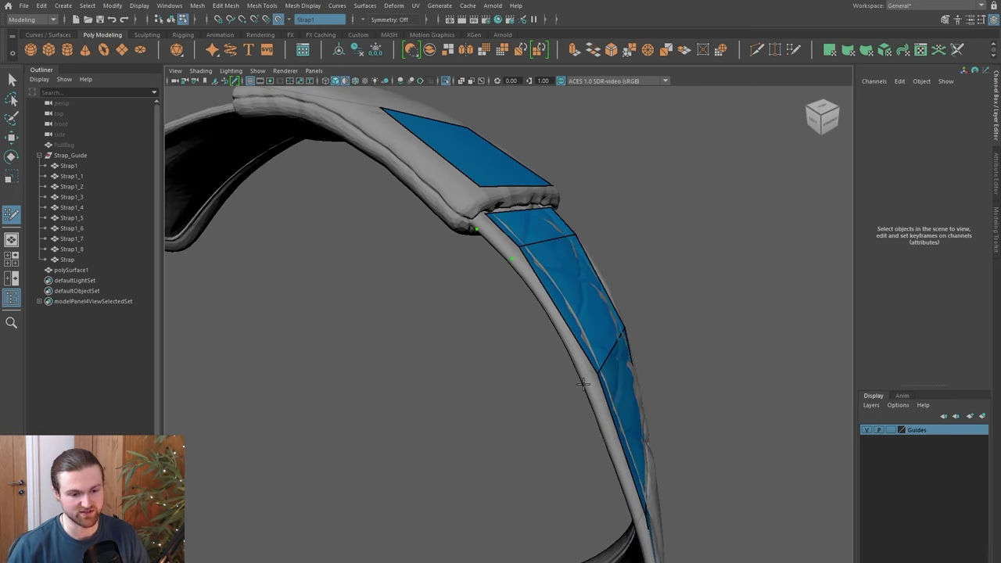
- Build a strip of narrow quads down the strap's side edge, matching the front face's segments
{"action": "left_click_drag", "start_coordinate": [573, 347], "coordinate": [507, 207], "text": "alt"}
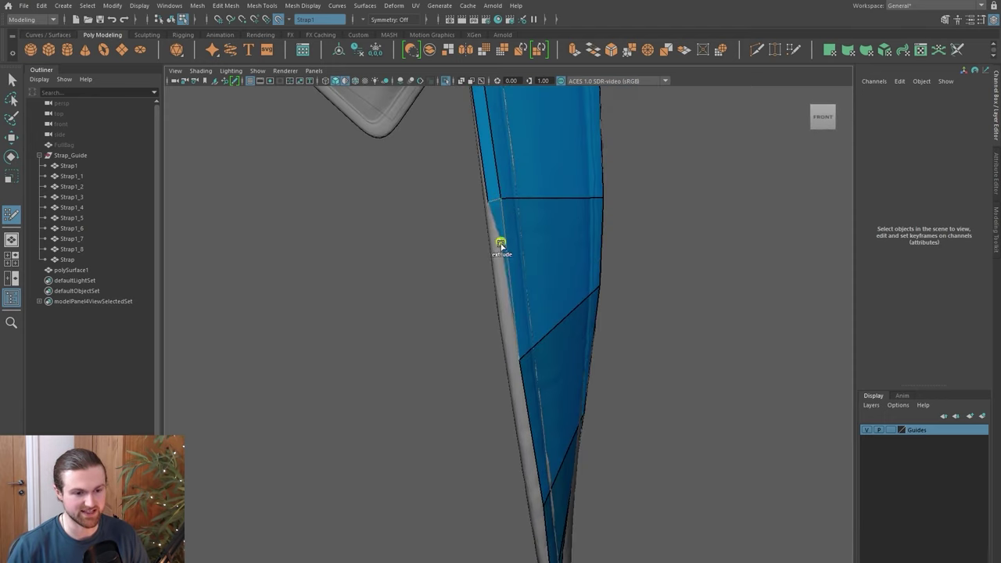
{"action": "left_click_drag", "start_coordinate": [510, 362], "coordinate": [513, 237], "text": "alt"}
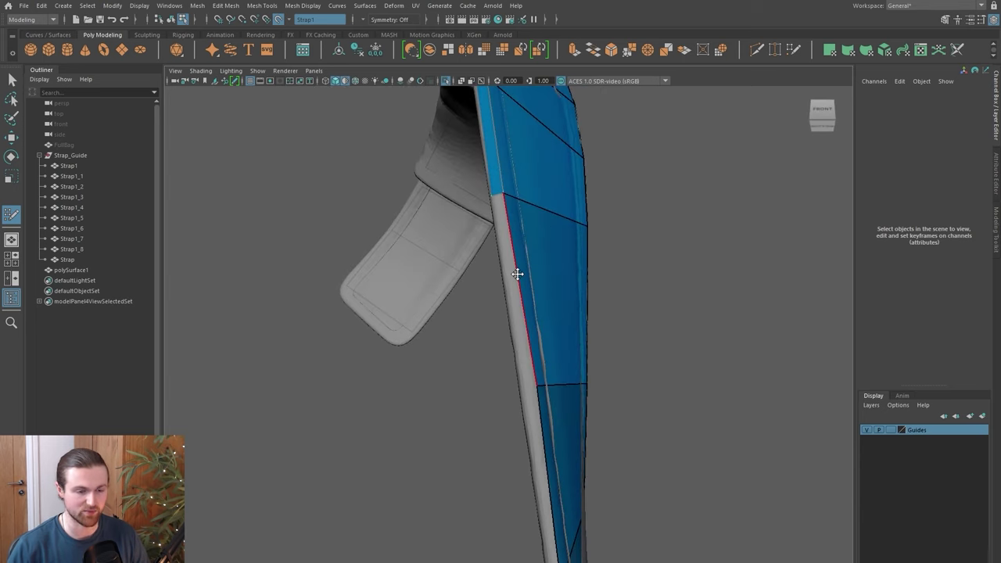
{"action": "left_click_drag", "start_coordinate": [503, 201], "coordinate": [508, 354], "text": "alt"}
{"action": "left_click_drag", "start_coordinate": [410, 333], "coordinate": [423, 188], "text": "alt"}
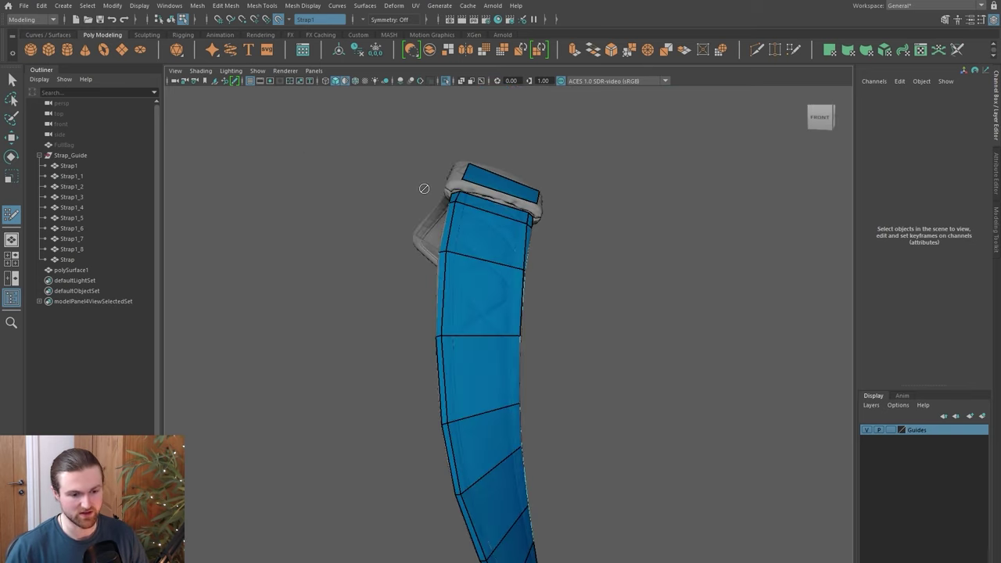
- Extend the quads onto the strap's opposite side edge and across its underside
{"action": "left_click_drag", "start_coordinate": [454, 328], "coordinate": [566, 360], "text": "alt"}
{"action": "left_click_drag", "start_coordinate": [553, 296], "coordinate": [520, 324], "text": "alt"}
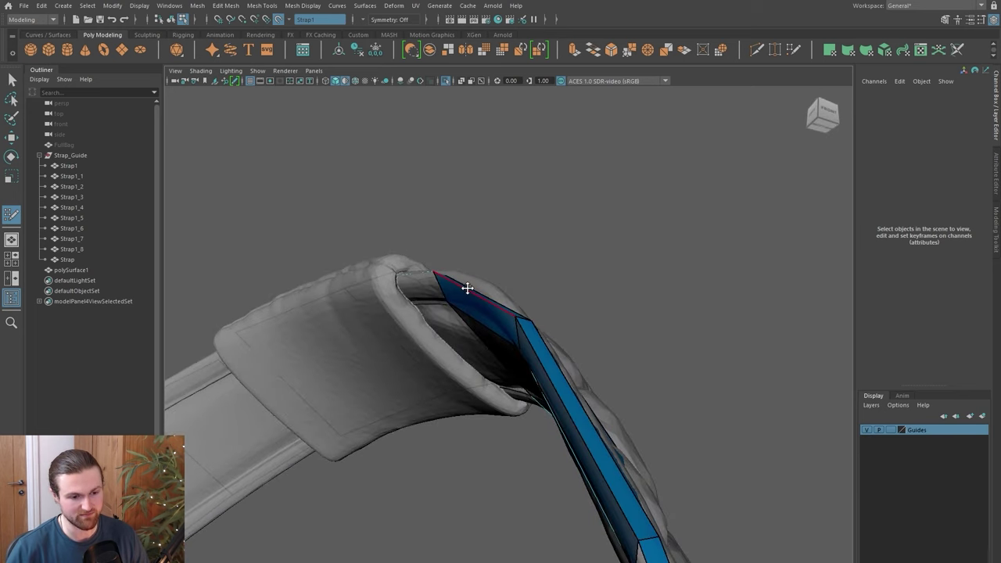
{"action": "left_click_drag", "start_coordinate": [488, 280], "coordinate": [526, 337], "text": "alt"}
- Insert an edge loop around the strap about halfway through the long segment near the shoulder pad
{"action": "middle_click_drag", "start_coordinate": [525, 337], "coordinate": [466, 342], "text": "alt"}
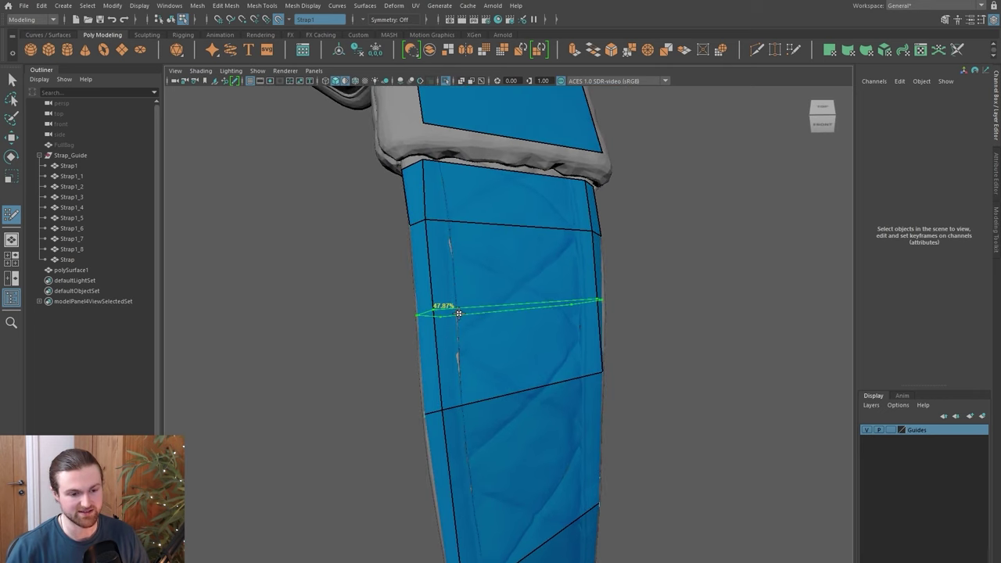
{"action": "left_click_drag", "start_coordinate": [415, 325], "coordinate": [592, 351], "text": "alt"}
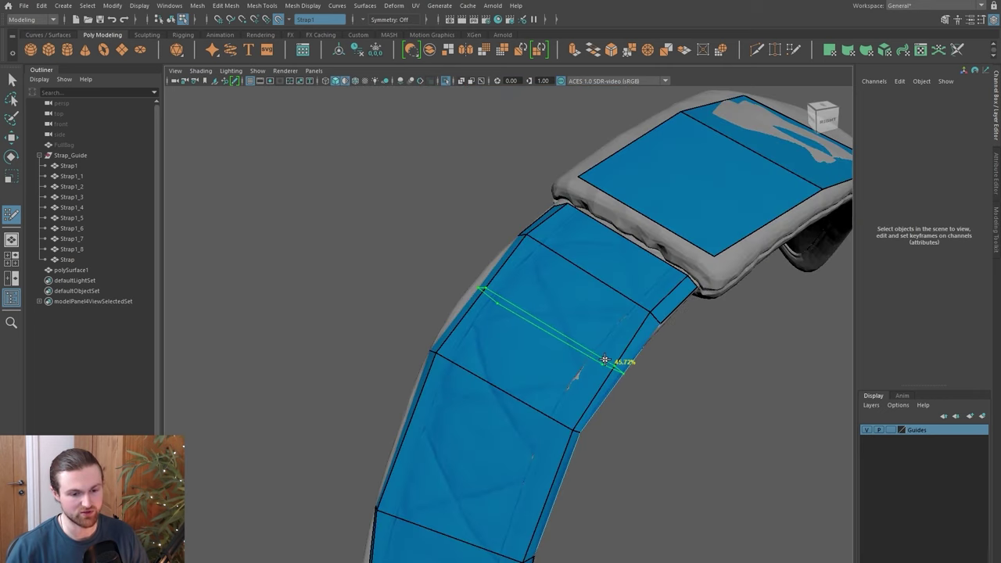
{"action": "left_click_drag", "start_coordinate": [592, 387], "coordinate": [445, 287], "text": "alt"}
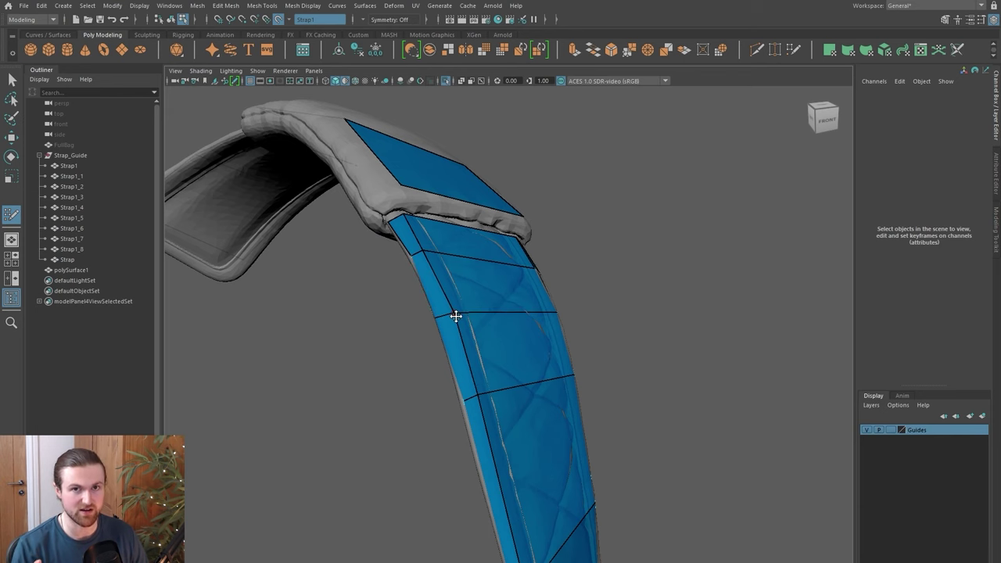
- Insert a lengthwise edge loop along the strap's narrow side edges to split the side strips
{"action": "left_click_drag", "start_coordinate": [440, 353], "coordinate": [630, 403], "text": "alt"}
{"action": "left_click_drag", "start_coordinate": [487, 398], "coordinate": [511, 332], "text": "alt"}
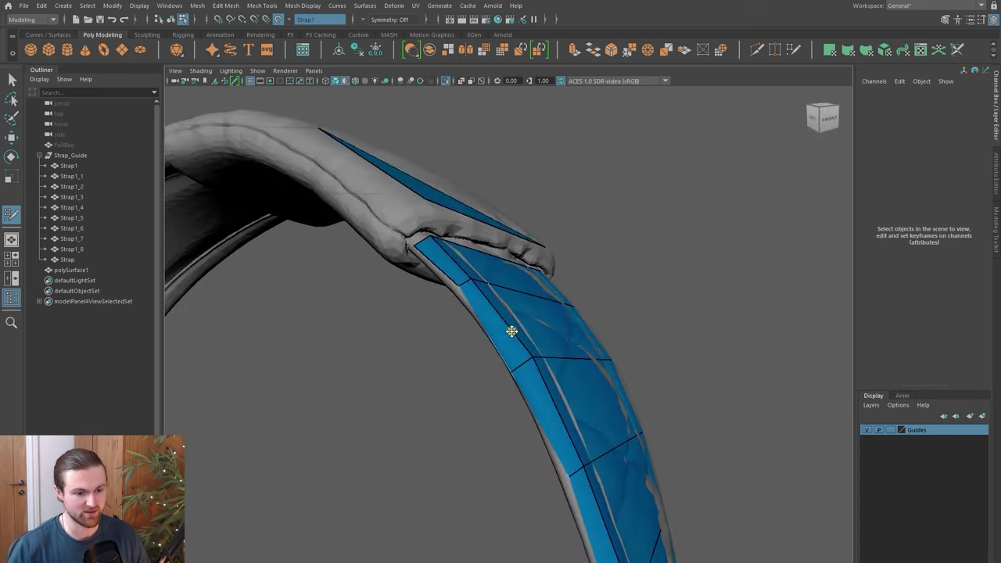
{"action": "left_click", "coordinate": [463, 284]}
{"action": "left_click_drag", "start_coordinate": [477, 350], "coordinate": [535, 248], "text": "alt"}
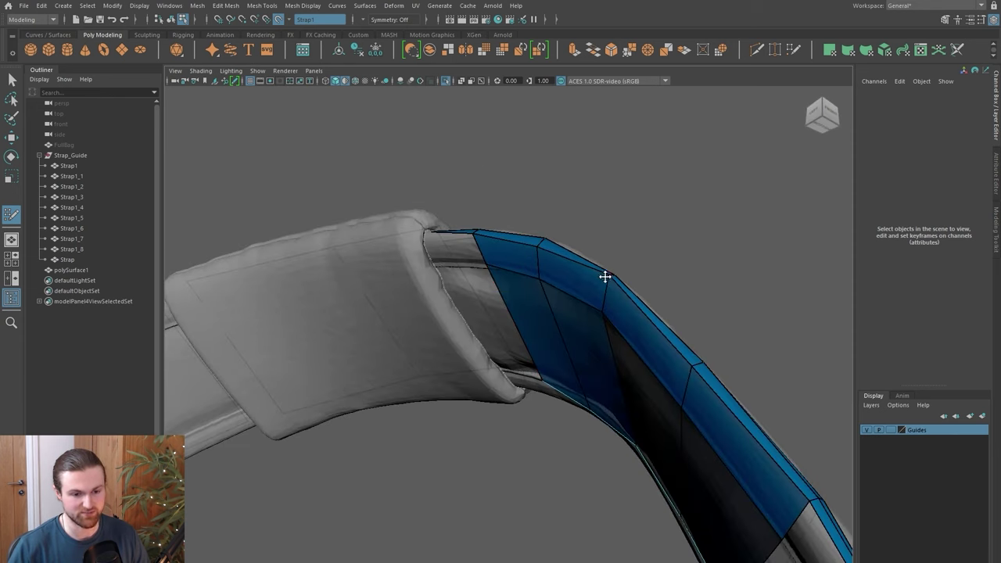
{"action": "left_click_drag", "start_coordinate": [697, 362], "coordinate": [515, 385], "text": "alt"}
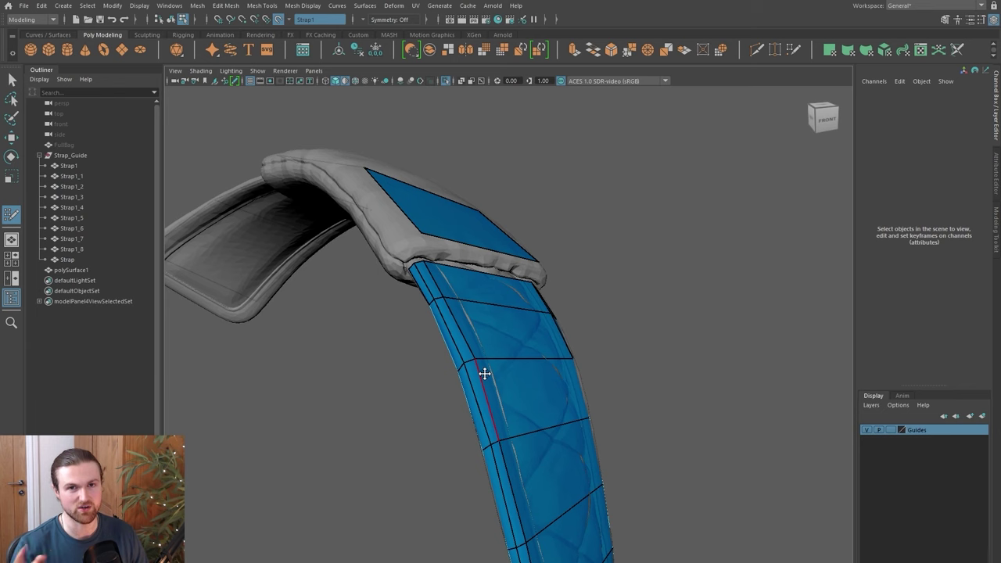
{"action": "left_click_drag", "start_coordinate": [485, 374], "coordinate": [487, 311], "text": "alt"}
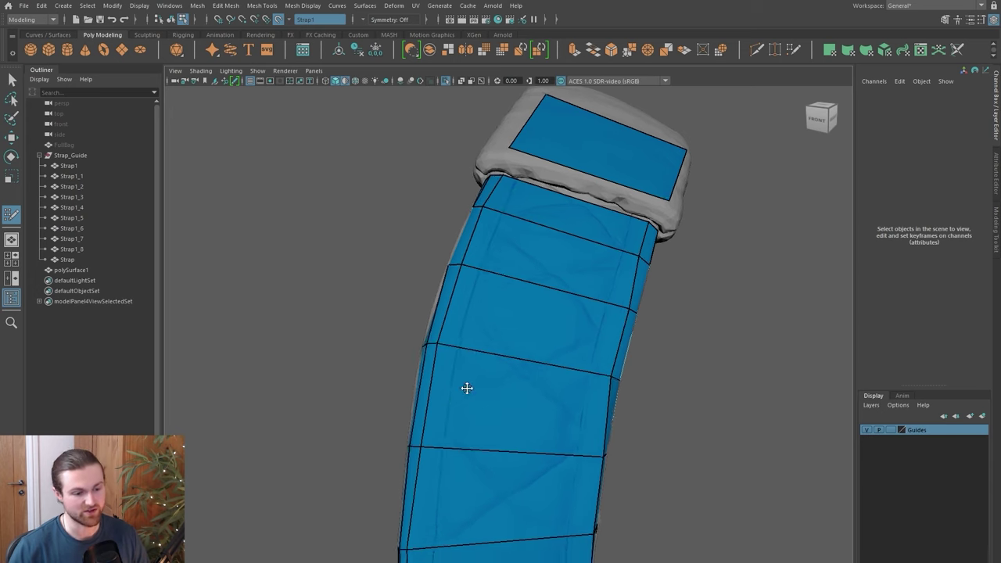
{"action": "scroll", "coordinate": [462, 388], "scroll_direction": "up", "scroll_amount": 3}
{"action": "left_click_drag", "start_coordinate": [451, 379], "coordinate": [527, 257], "text": "alt"}
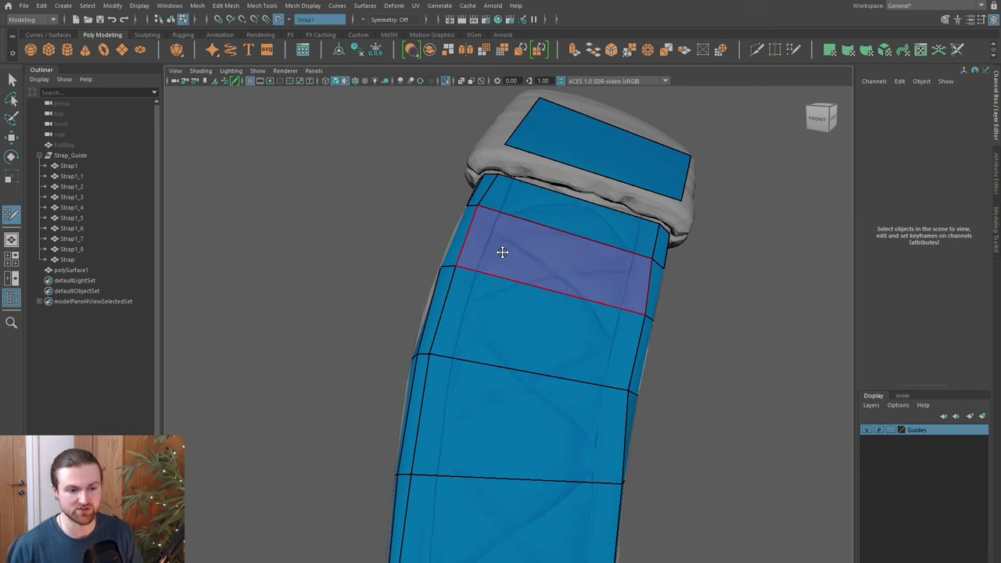
- Insert two lengthwise edge loops along the strap's front face, one close to each side edge
{"action": "middle_click_drag", "start_coordinate": [486, 442], "coordinate": [498, 337], "text": "alt"}
{"action": "scroll", "coordinate": [485, 333], "scroll_direction": "down", "scroll_amount": 1}
{"action": "scroll", "coordinate": [472, 365], "scroll_direction": "up", "scroll_amount": 1}
{"action": "left_click_drag", "start_coordinate": [469, 371], "coordinate": [474, 353], "text": "alt"}
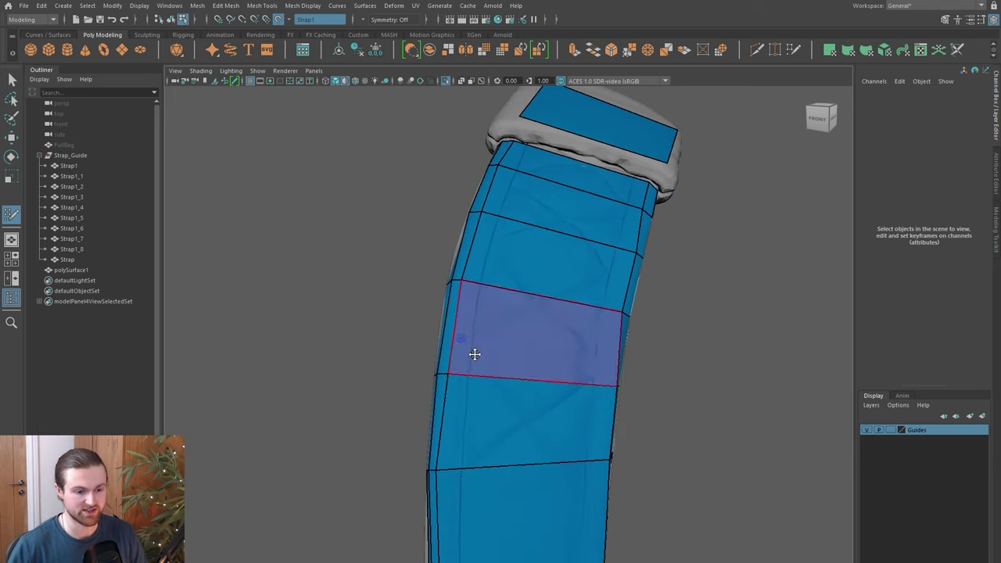
{"action": "left_click", "coordinate": [479, 286]}
{"action": "left_click_drag", "start_coordinate": [480, 286], "coordinate": [611, 363], "text": "alt"}
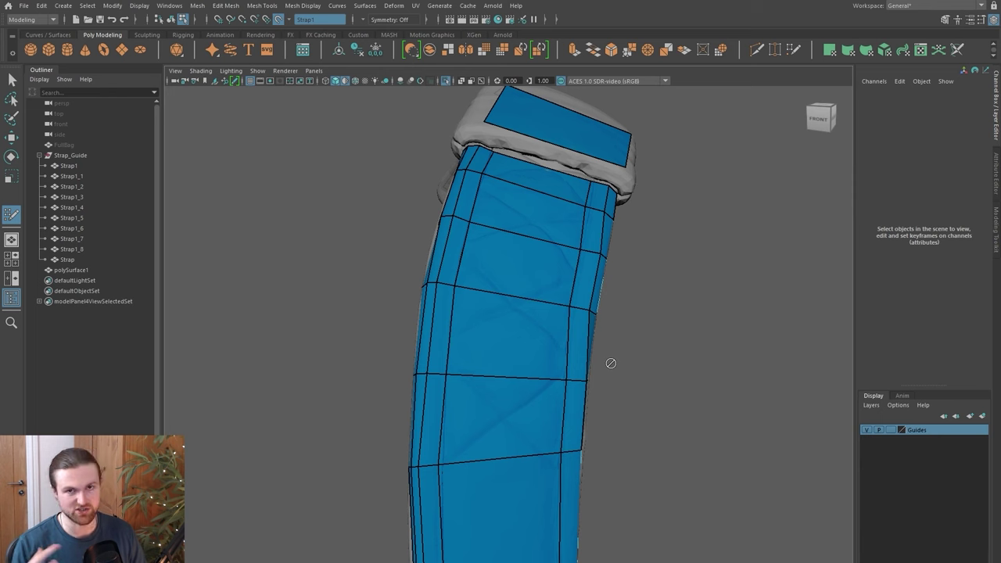
- Examine the strap's edge flow from the front and side, up to the shoulder pad
{"action": "left_click_drag", "start_coordinate": [686, 372], "coordinate": [523, 268], "text": "alt"}
{"action": "right_click_drag", "start_coordinate": [503, 278], "coordinate": [509, 305], "text": "alt"}
{"action": "middle_click_drag", "start_coordinate": [470, 291], "coordinate": [479, 337], "text": "alt"}
{"action": "left_click_drag", "start_coordinate": [448, 318], "coordinate": [463, 330], "text": "alt"}
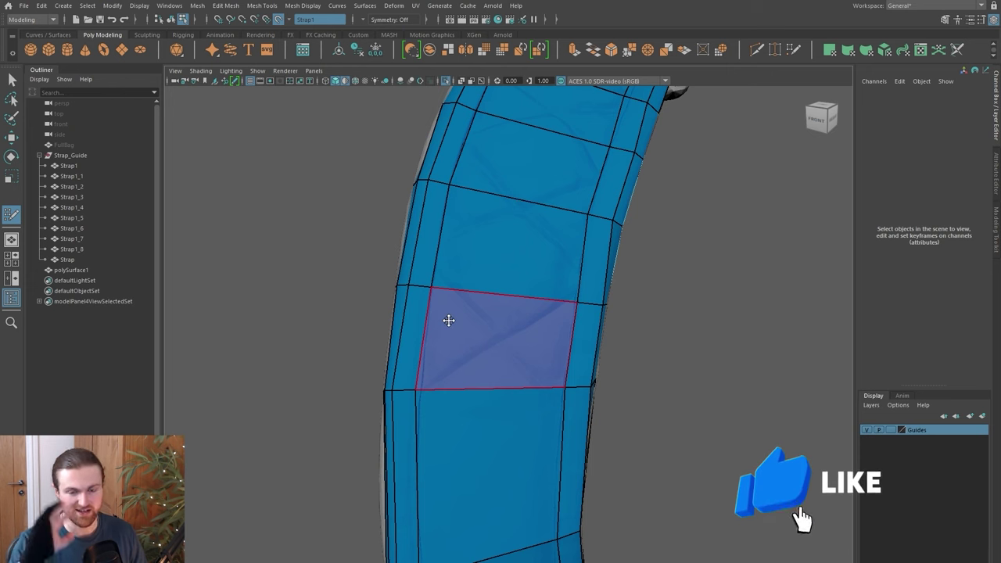
{"action": "left_click_drag", "start_coordinate": [449, 320], "coordinate": [491, 351], "text": "alt"}
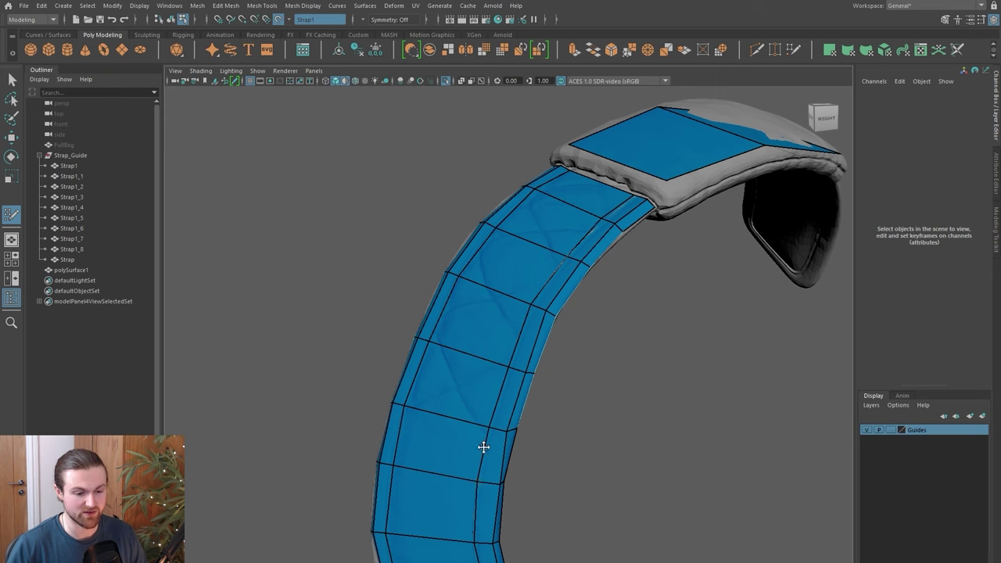
{"action": "left_click_drag", "start_coordinate": [509, 425], "coordinate": [540, 342], "text": "alt"}
{"action": "left_click_drag", "start_coordinate": [471, 411], "coordinate": [485, 356], "text": "alt"}
{"action": "left_click_drag", "start_coordinate": [421, 345], "coordinate": [452, 314], "text": "alt"}
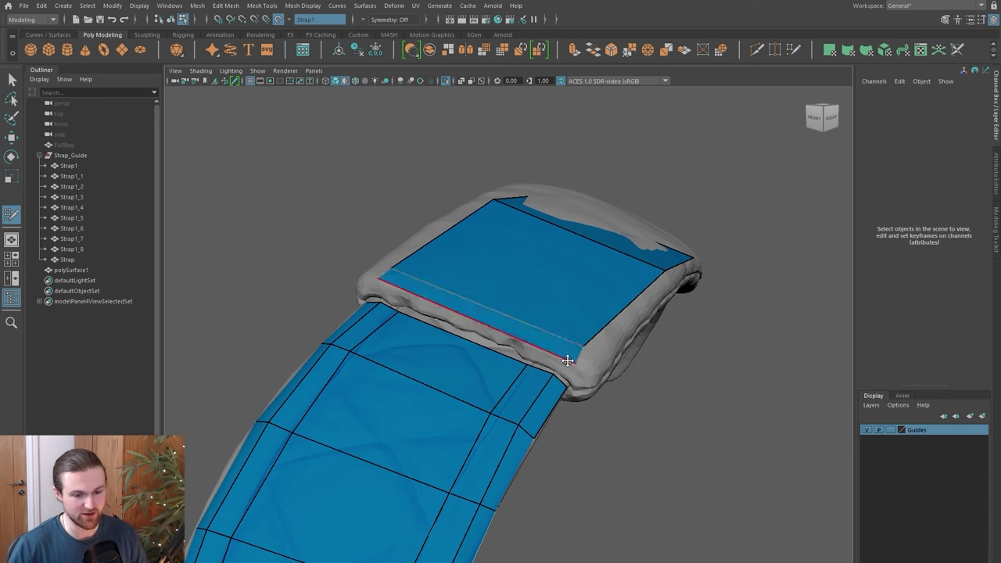
- Extend the shoulder pad quad's front edge down and weld it to the strap's upper end
{"action": "left_click", "coordinate": [530, 362]}
{"action": "left_click_drag", "start_coordinate": [378, 280], "coordinate": [407, 316], "text": "alt"}
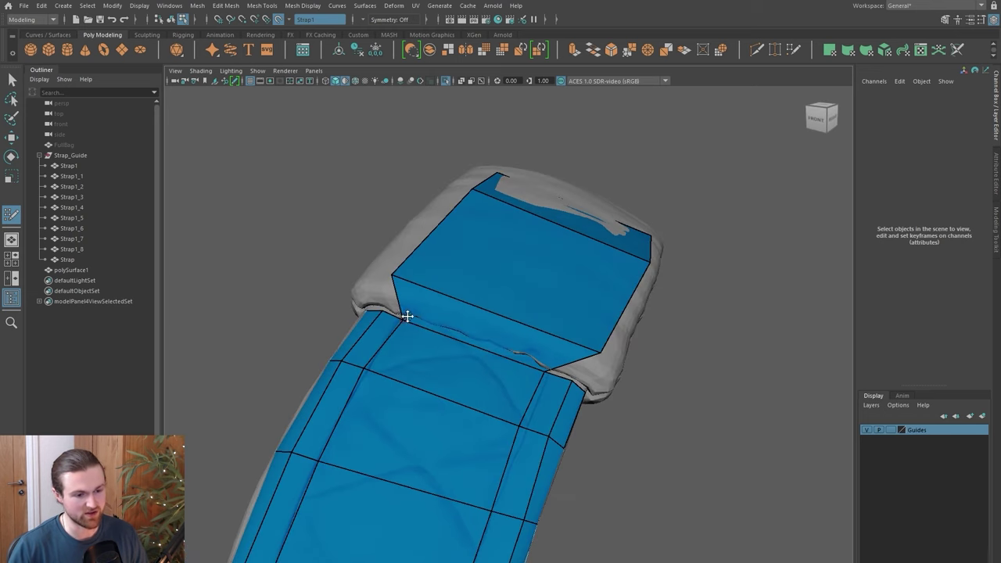
{"action": "left_click_drag", "start_coordinate": [393, 274], "coordinate": [402, 277]}
{"action": "left_click_drag", "start_coordinate": [462, 306], "coordinate": [520, 287], "text": "alt"}
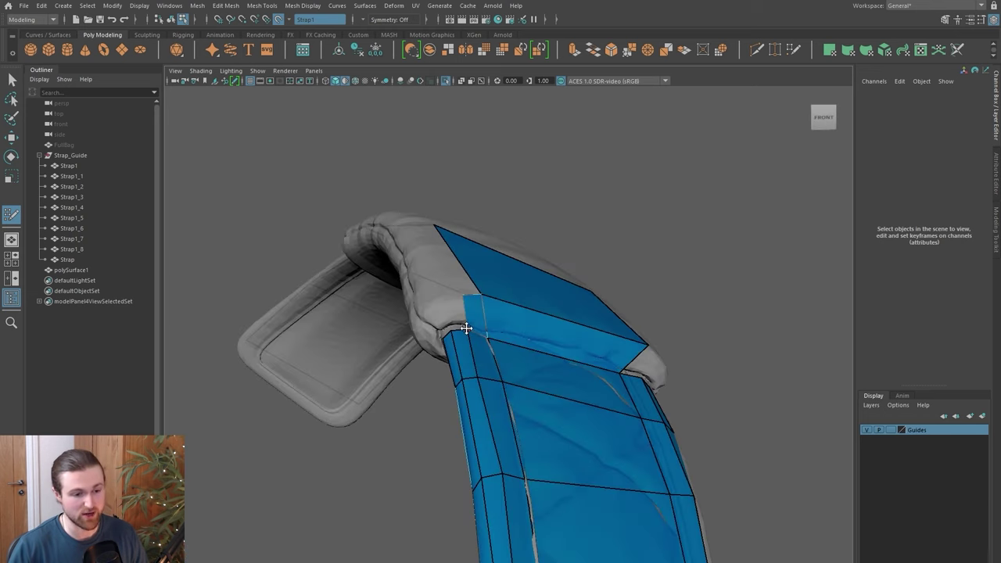
- Extend quads around the pad's two front corners and back along both of its sides
{"action": "left_click_drag", "start_coordinate": [444, 318], "coordinate": [517, 342], "text": "alt"}
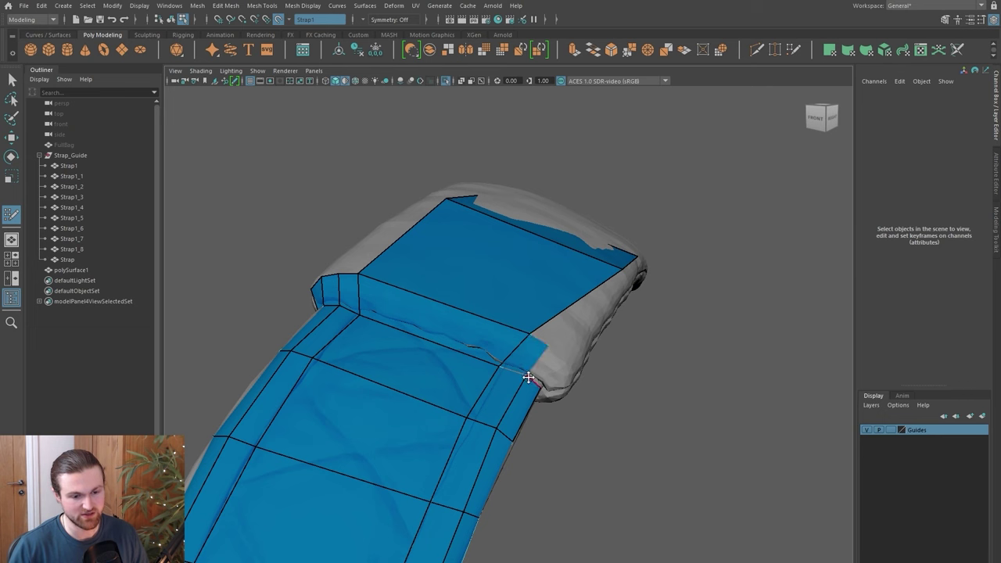
{"action": "left_click_drag", "start_coordinate": [568, 363], "coordinate": [402, 351], "text": "alt"}
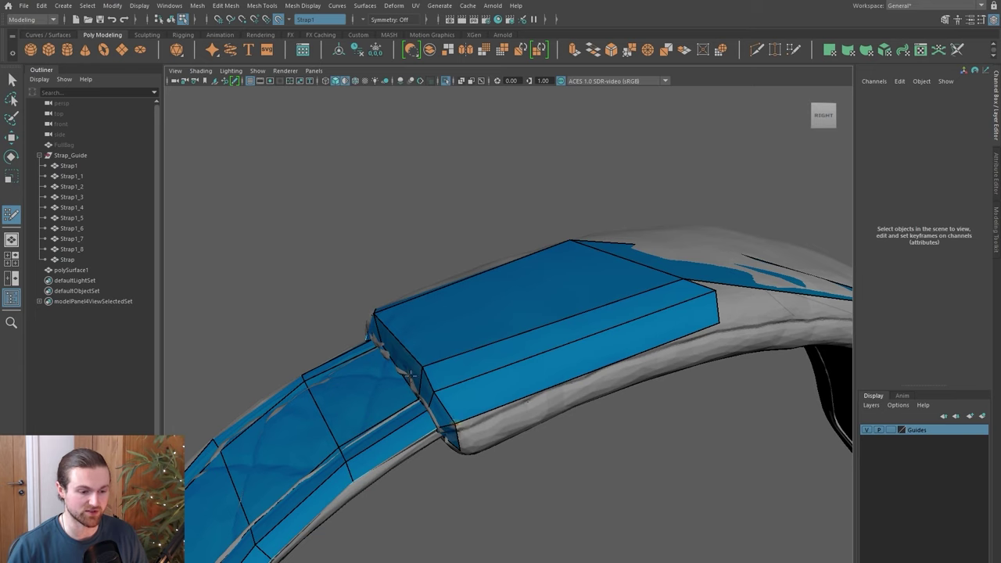
{"action": "left_click_drag", "start_coordinate": [459, 424], "coordinate": [446, 363], "text": "alt"}
{"action": "left_click_drag", "start_coordinate": [376, 358], "coordinate": [423, 392], "text": "alt"}
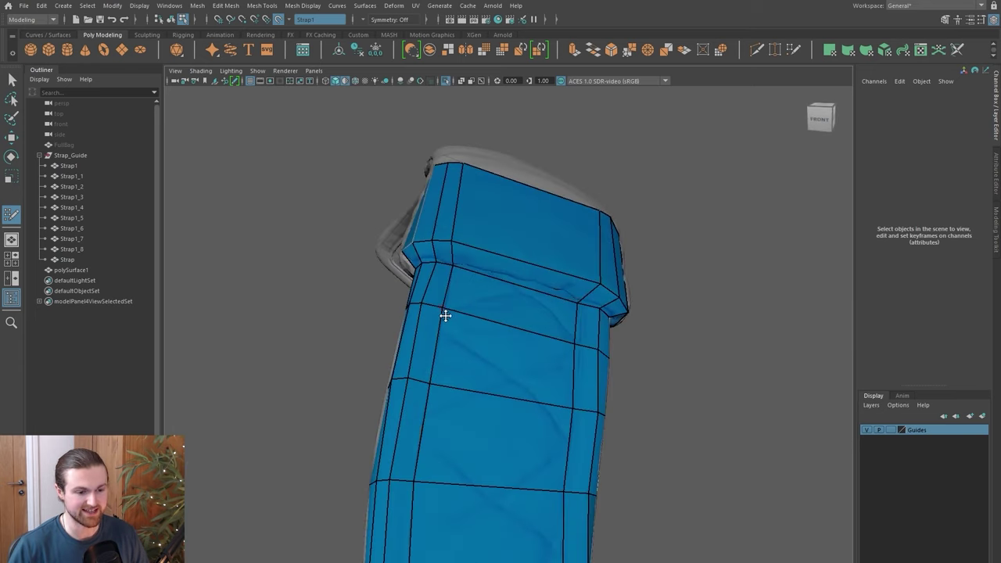
- Weld the pad's extra lengthwise edge into its inner neighbour, ending the loop in a triangle at the front corner
{"action": "mouse_move", "coordinate": [416, 477]}
{"action": "left_mouse_down", "text": "alt"}
{"action": "mouse_move", "coordinate": [438, 412]}
{"action": "mouse_move", "coordinate": [423, 363]}
{"action": "mouse_move", "coordinate": [449, 357]}
{"action": "left_mouse_up", "text": "alt"}
{"action": "left_click_drag", "start_coordinate": [432, 197], "coordinate": [451, 194]}
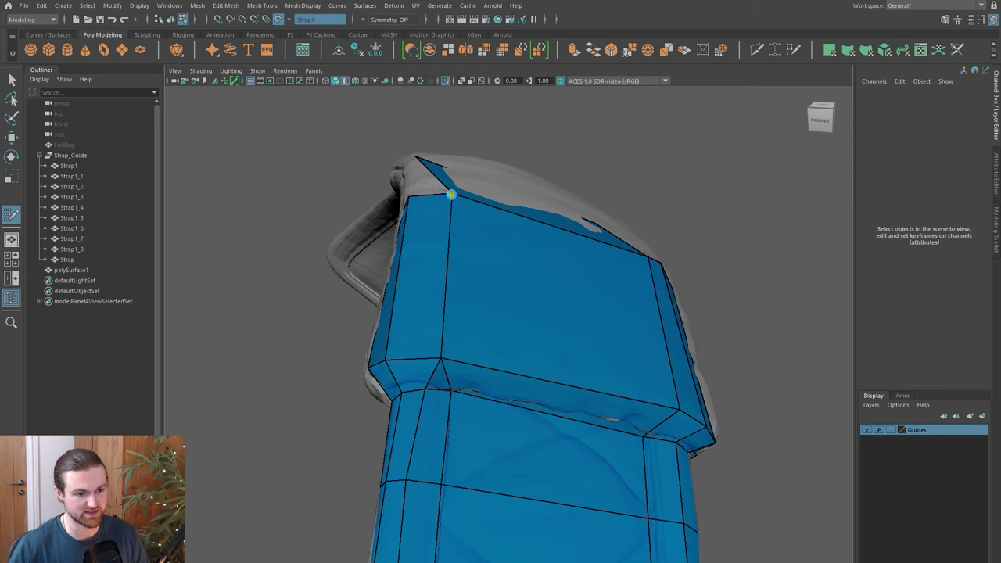
{"action": "scroll", "coordinate": [451, 342], "scroll_direction": "down", "scroll_amount": 5}
{"action": "mouse_move", "coordinate": [451, 341]}
{"action": "left_mouse_down", "text": "alt"}
{"action": "mouse_move", "coordinate": [441, 340]}
{"action": "mouse_move", "coordinate": [438, 293]}
{"action": "mouse_move", "coordinate": [543, 462]}
{"action": "mouse_move", "coordinate": [542, 416]}
{"action": "mouse_move", "coordinate": [473, 321]}
{"action": "left_mouse_up", "text": "alt"}
{"action": "middle_click_drag", "start_coordinate": [466, 286], "coordinate": [469, 305], "text": "alt"}
{"action": "left_click_drag", "start_coordinate": [468, 313], "coordinate": [493, 342], "text": "alt"}
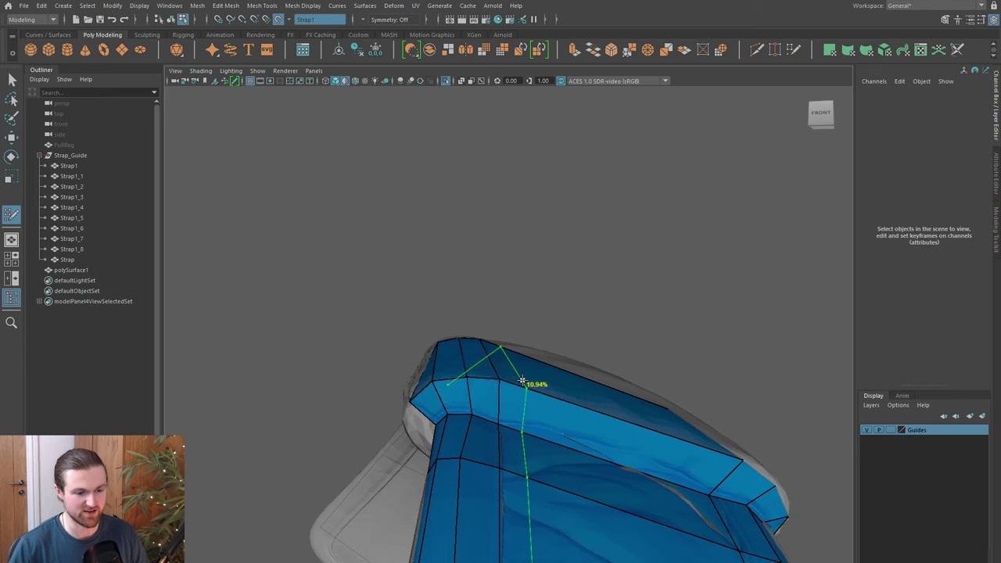
{"action": "left_click_drag", "start_coordinate": [470, 379], "coordinate": [495, 380]}
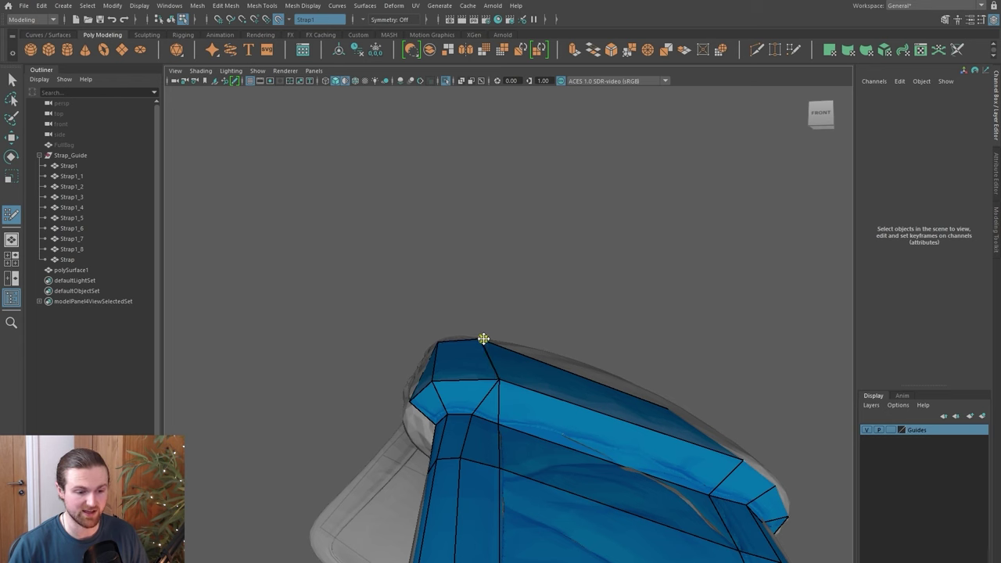
{"action": "left_click_drag", "start_coordinate": [483, 338], "coordinate": [488, 396], "text": "alt"}
{"action": "left_click_drag", "start_coordinate": [477, 467], "coordinate": [440, 440], "text": "alt"}
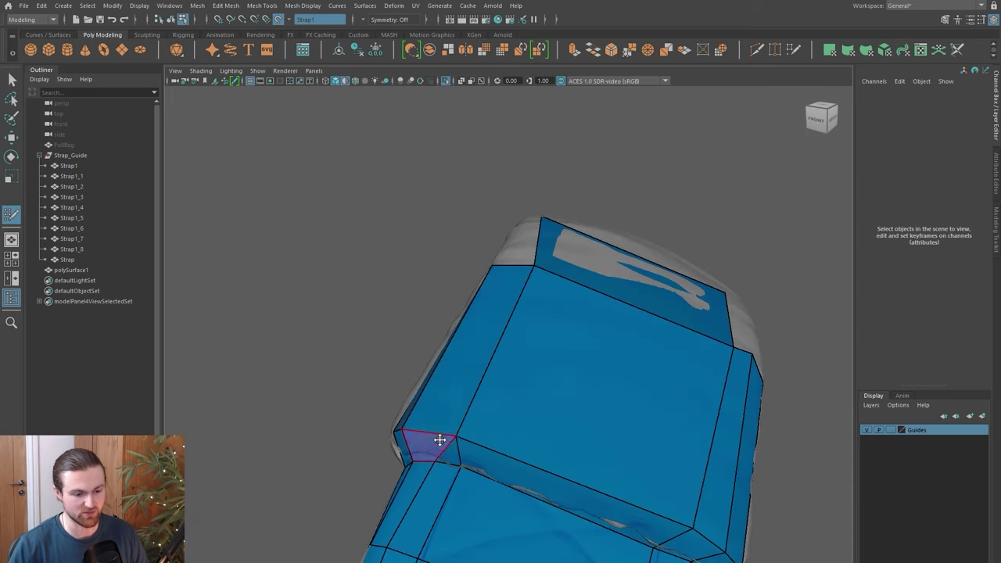
- Delete the faces at the pad's other front corner and insert two lengthwise edge loops along that side
{"action": "left_click_drag", "start_coordinate": [449, 402], "coordinate": [496, 353], "text": "alt"}
{"action": "left_click_drag", "start_coordinate": [467, 313], "coordinate": [548, 257], "text": "alt"}
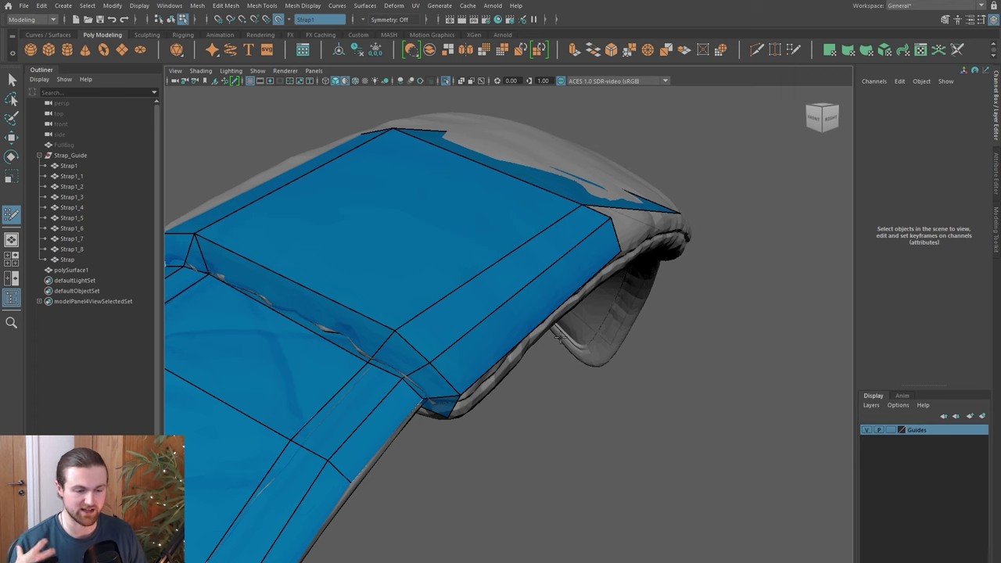
{"action": "left_click_drag", "start_coordinate": [451, 329], "coordinate": [491, 323], "text": "alt"}
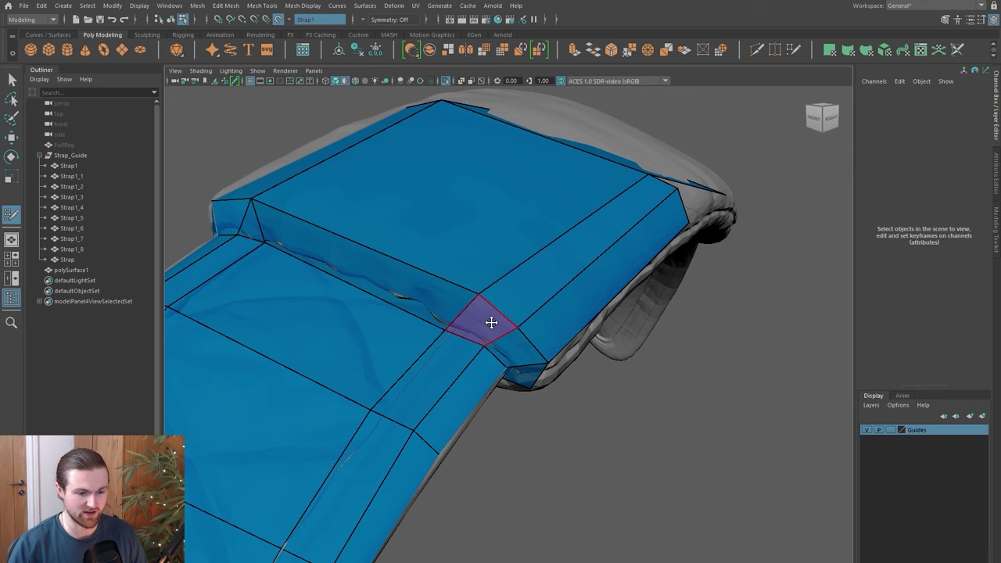
{"action": "left_click", "coordinate": [491, 325], "text": "ctrl+shift"}
{"action": "left_click", "coordinate": [512, 358], "text": "ctrl+shift"}
{"action": "left_click_drag", "start_coordinate": [557, 377], "coordinate": [548, 324], "text": "alt"}
{"action": "left_click", "coordinate": [456, 363], "text": "ctrl"}
{"action": "left_click", "coordinate": [488, 392], "text": "ctrl"}
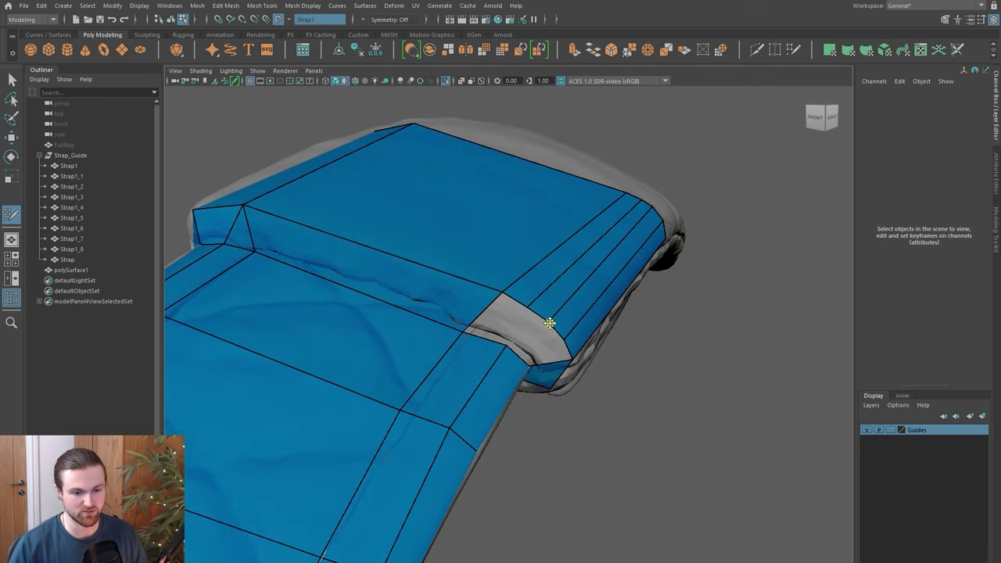
{"action": "left_click", "coordinate": [632, 240]}
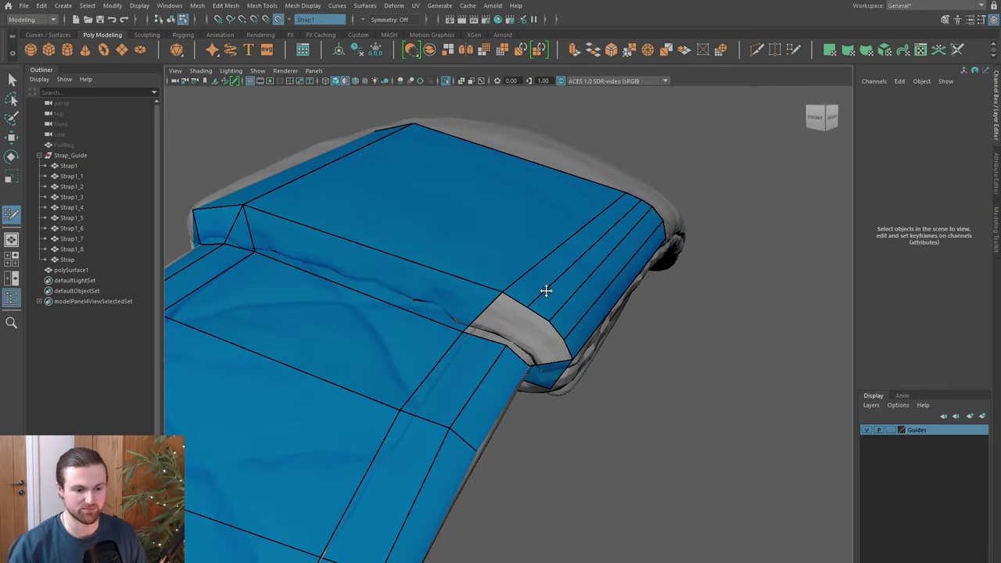
- Fill the open front corner with faces joining the pad's side loops to the strap's end
{"action": "left_click_drag", "start_coordinate": [512, 318], "coordinate": [529, 415], "text": "alt"}
{"action": "key", "text": "Tab"}
{"action": "left_click_drag", "start_coordinate": [446, 414], "coordinate": [515, 328], "text": "alt"}
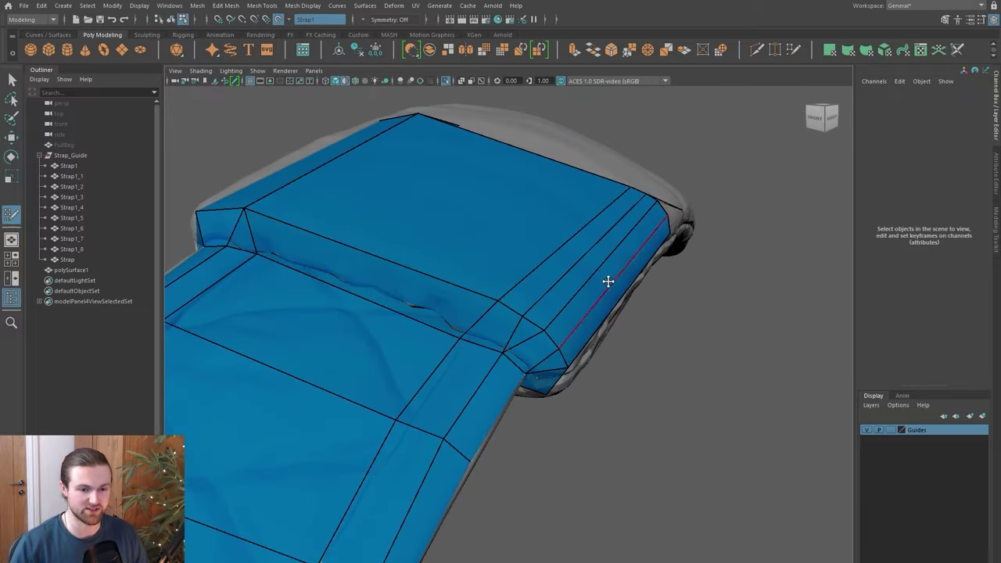
{"action": "left_click_drag", "start_coordinate": [607, 281], "coordinate": [561, 361], "text": "alt"}
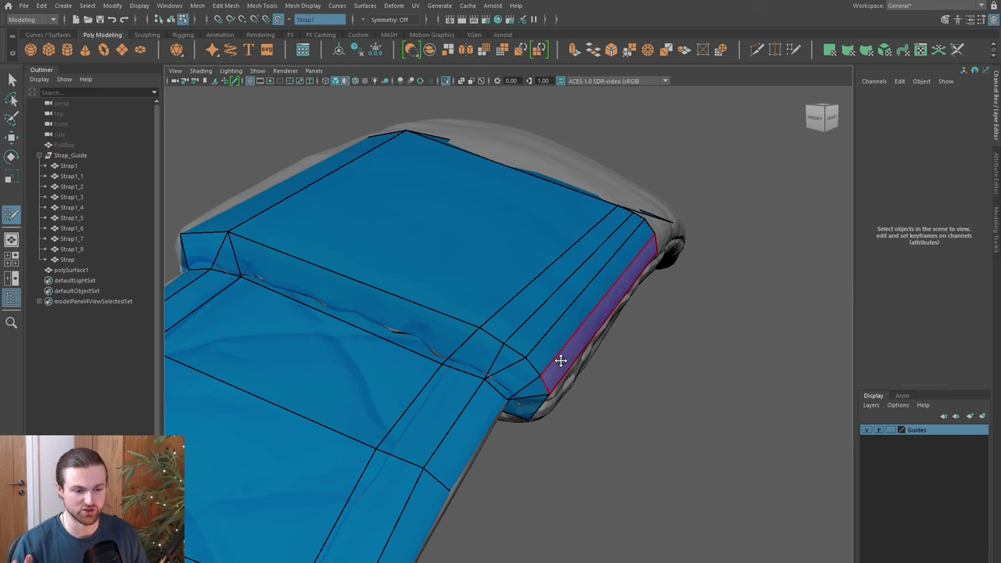
{"action": "left_click_drag", "start_coordinate": [595, 391], "coordinate": [602, 398], "text": "alt"}
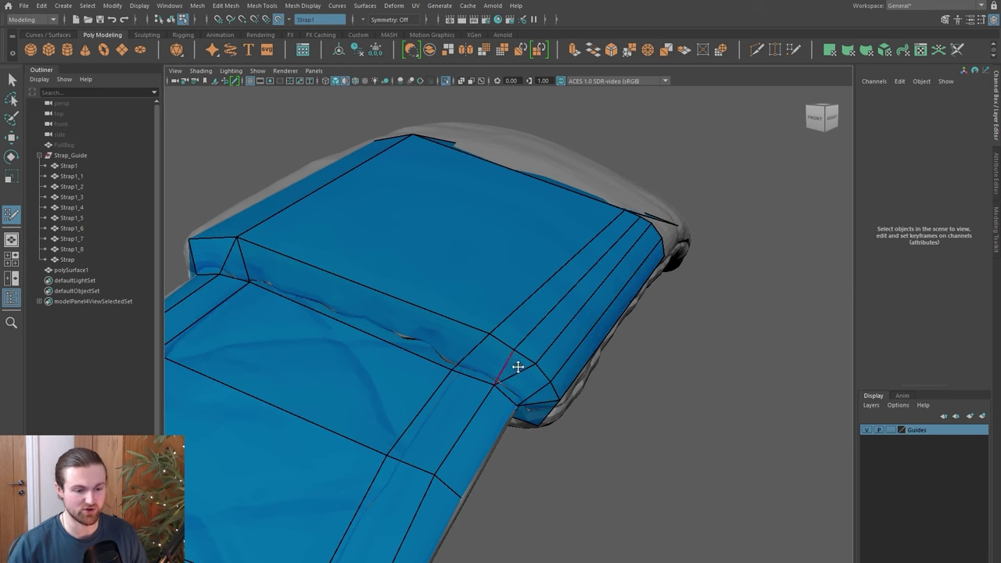
{"action": "left_click_drag", "start_coordinate": [492, 336], "coordinate": [492, 405], "text": "alt"}
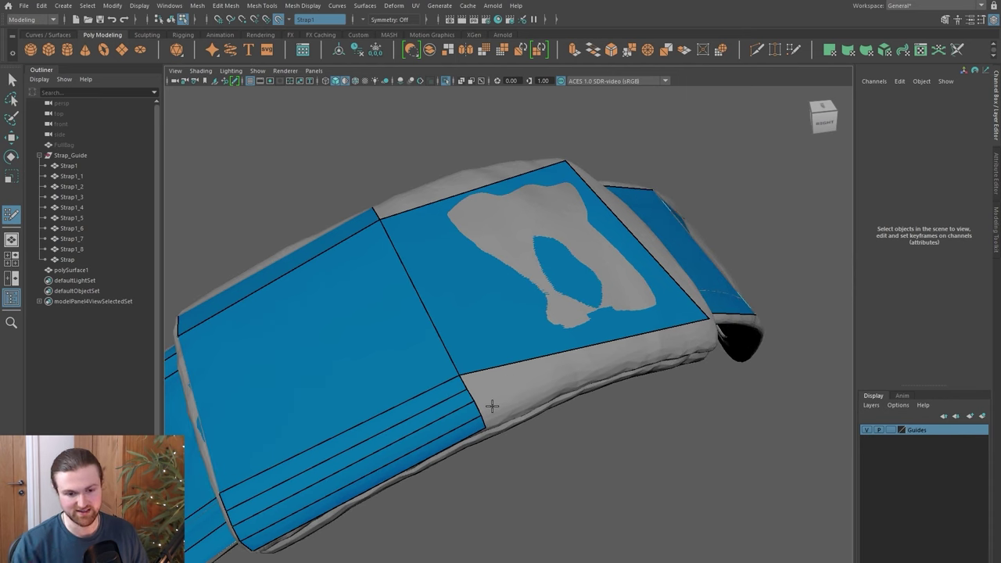
{"action": "left_click_drag", "start_coordinate": [609, 409], "coordinate": [477, 368], "text": "alt"}
{"action": "mouse_move", "coordinate": [415, 378]}
{"action": "left_mouse_down"}
{"action": "mouse_move", "coordinate": [705, 388]}
{"action": "mouse_move", "coordinate": [540, 403]}
{"action": "mouse_move", "coordinate": [706, 399]}
{"action": "left_mouse_up"}
{"action": "key", "text": "ctrl+z"}
{"action": "key", "text": "ctrl+z"}
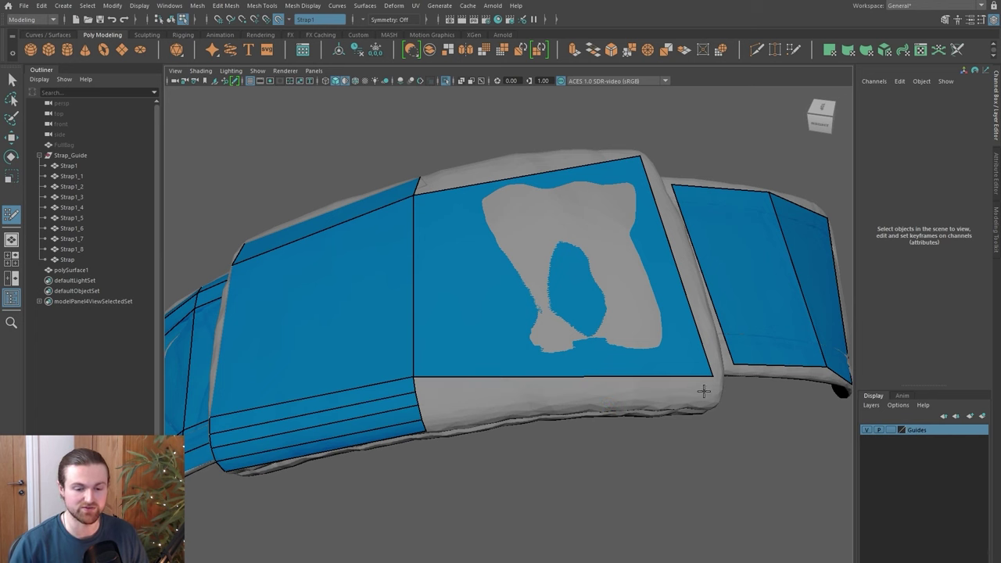
- Insert a lengthwise edge loop down the strap's outer side strip, continuing through the pad's corner
{"action": "left_click_drag", "start_coordinate": [704, 391], "coordinate": [560, 325], "text": "alt"}
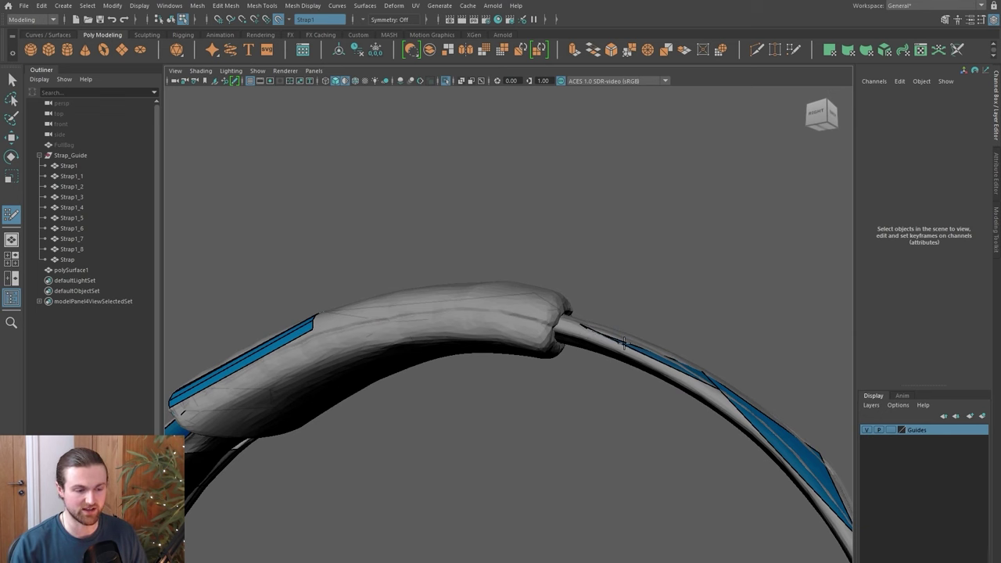
{"action": "mouse_move", "coordinate": [620, 355]}
{"action": "left_mouse_down", "text": "alt"}
{"action": "mouse_move", "coordinate": [536, 381]}
{"action": "mouse_move", "coordinate": [530, 420]}
{"action": "mouse_move", "coordinate": [513, 321]}
{"action": "mouse_move", "coordinate": [572, 368]}
{"action": "mouse_move", "coordinate": [583, 402]}
{"action": "mouse_move", "coordinate": [545, 343]}
{"action": "left_mouse_up", "text": "alt"}
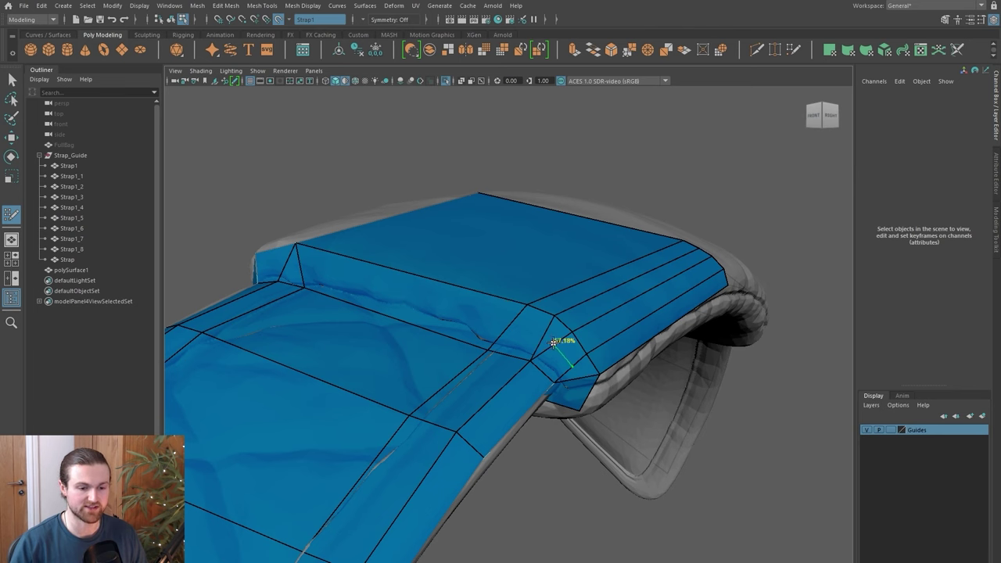
{"action": "left_click_drag", "start_coordinate": [503, 334], "coordinate": [472, 328], "text": "alt"}
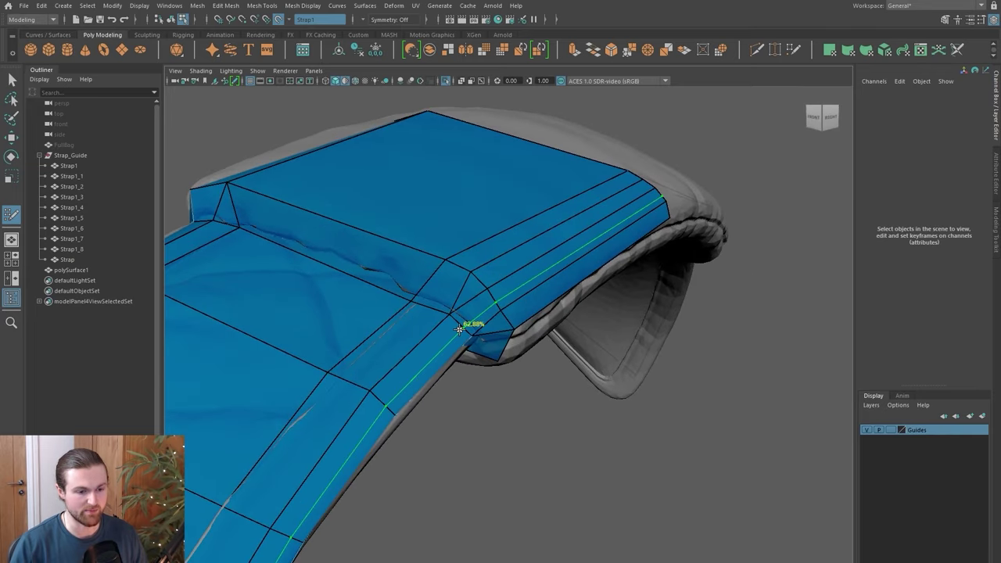
{"action": "left_click", "coordinate": [457, 326], "text": "ctrl"}
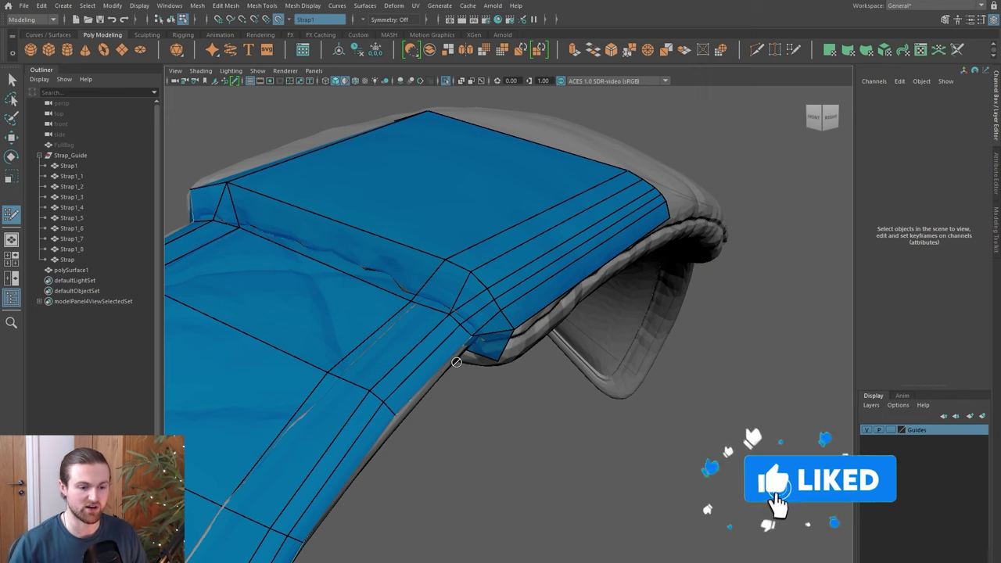
- Adjust the vertex placement where the strap's new side loop meets the pad's front corner
{"action": "left_click_drag", "start_coordinate": [457, 362], "coordinate": [449, 264], "text": "alt"}
{"action": "scroll", "coordinate": [505, 286], "scroll_direction": "up", "scroll_amount": 8}
{"action": "left_click_drag", "start_coordinate": [505, 286], "coordinate": [496, 331], "text": "alt"}
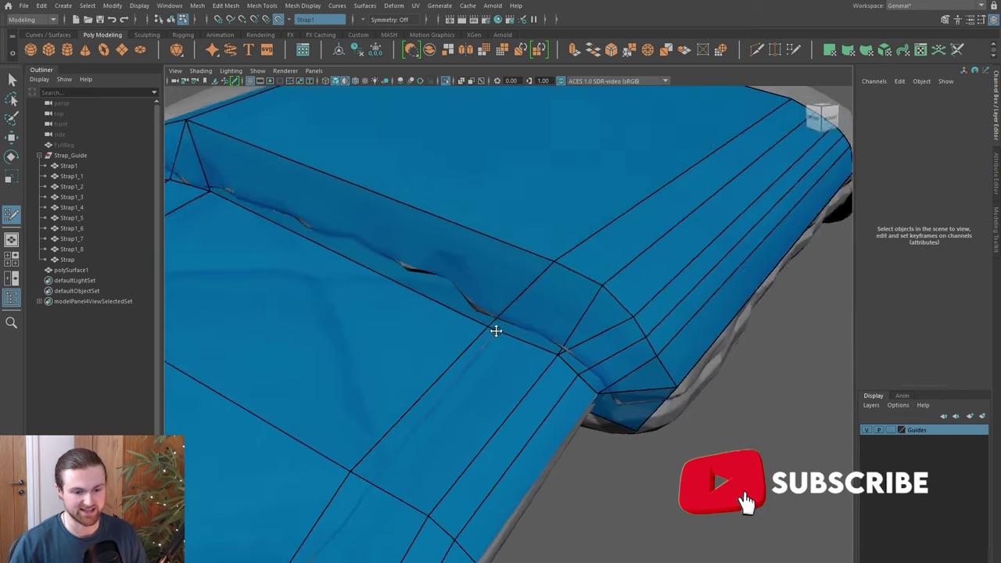
{"action": "scroll", "coordinate": [501, 332], "scroll_direction": "down", "scroll_amount": 3}
{"action": "left_click_drag", "start_coordinate": [580, 340], "coordinate": [573, 331]}
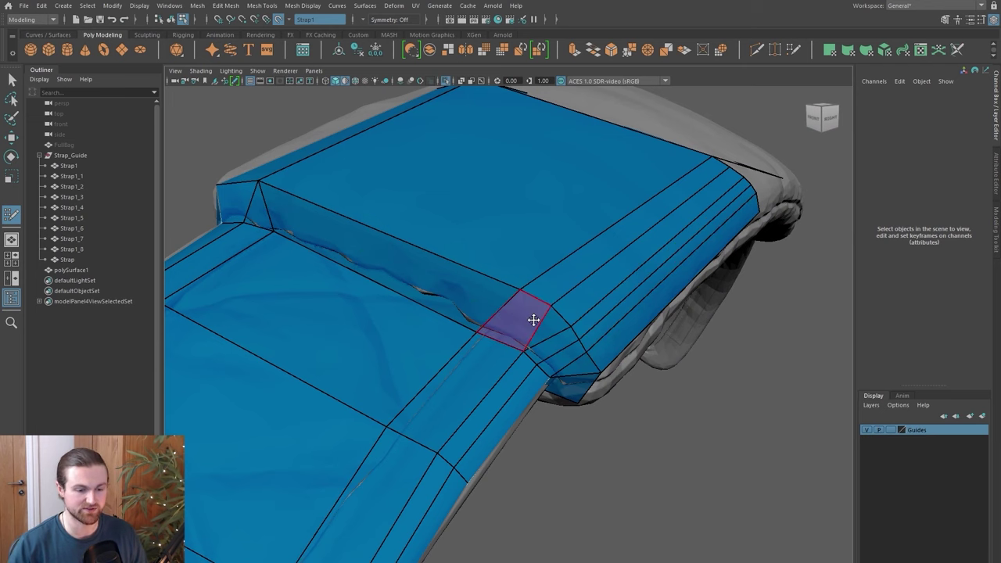
- Turn off isolation to show the other strap pieces and examine how the webbing, D-ring and patch sit over the new quads
{"action": "key", "text": "ctrl+1"}
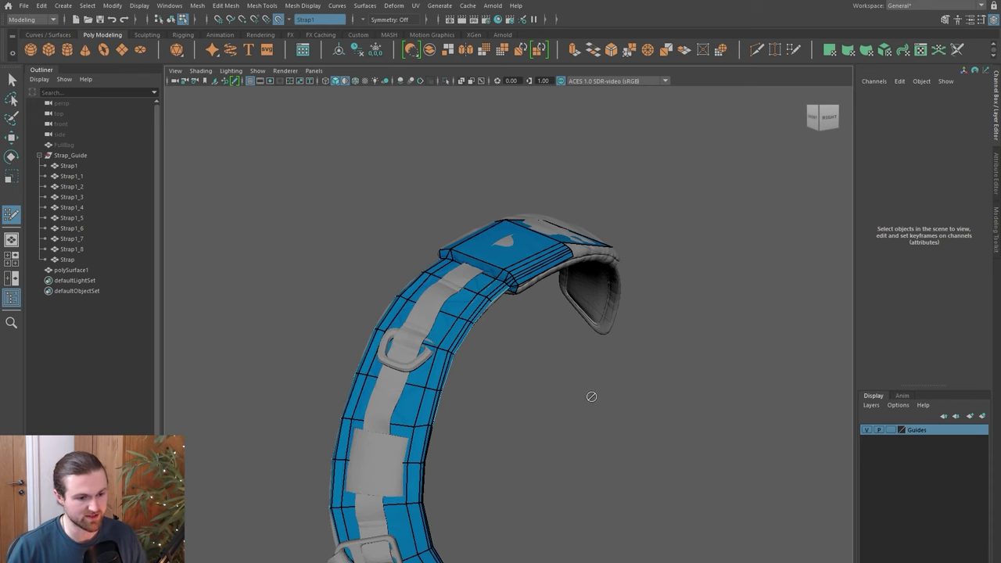
{"action": "left_click_drag", "start_coordinate": [592, 397], "coordinate": [540, 409], "text": "alt"}
{"action": "middle_click_drag", "start_coordinate": [540, 409], "coordinate": [592, 397], "text": "alt"}
{"action": "right_click_drag", "start_coordinate": [593, 376], "coordinate": [614, 438], "text": "alt"}
{"action": "middle_click_drag", "start_coordinate": [614, 438], "coordinate": [579, 465], "text": "alt"}
{"action": "right_click_drag", "start_coordinate": [552, 467], "coordinate": [581, 446], "text": "alt"}
{"action": "mouse_move", "coordinate": [578, 449]}
{"action": "left_mouse_down", "text": "alt"}
{"action": "mouse_move", "coordinate": [618, 418]}
{"action": "mouse_move", "coordinate": [607, 447]}
{"action": "mouse_move", "coordinate": [540, 384]}
{"action": "left_mouse_up", "text": "alt"}
{"action": "middle_click_drag", "start_coordinate": [539, 383], "coordinate": [512, 361], "text": "alt"}
{"action": "left_click_drag", "start_coordinate": [513, 360], "coordinate": [507, 259], "text": "alt"}
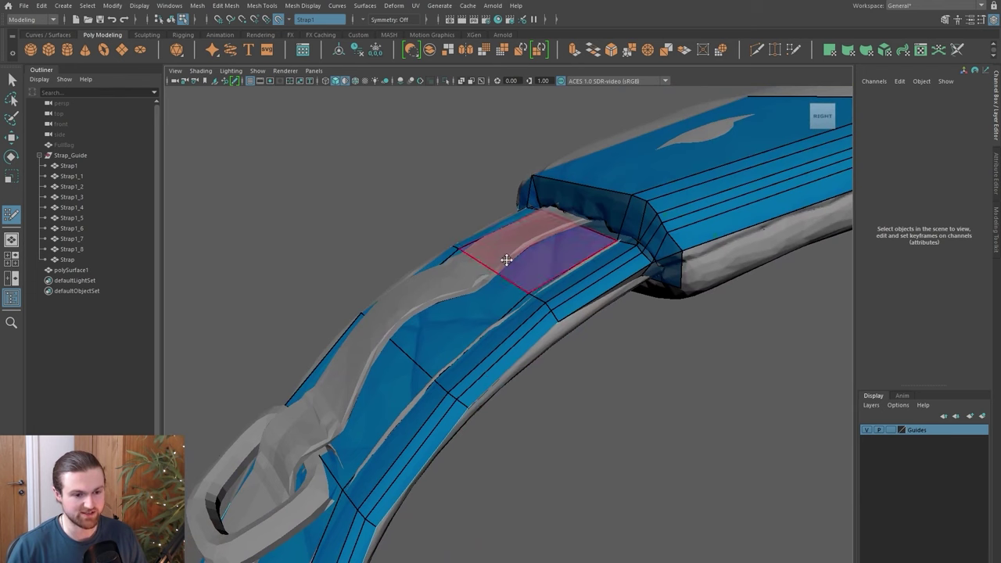
{"action": "left_click_drag", "start_coordinate": [323, 332], "coordinate": [509, 263], "text": "alt"}
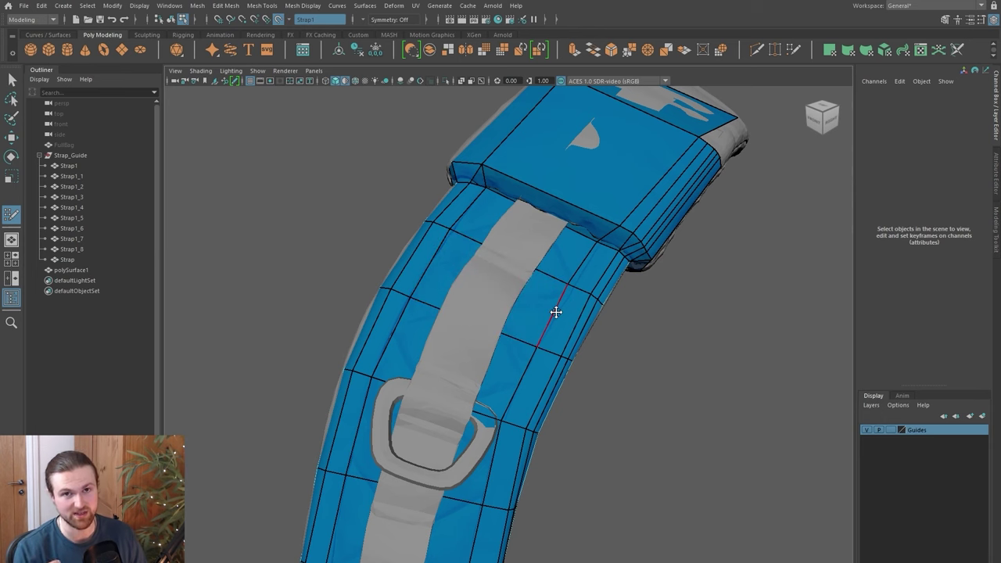
{"action": "left_click_drag", "start_coordinate": [556, 312], "coordinate": [452, 272], "text": "alt"}
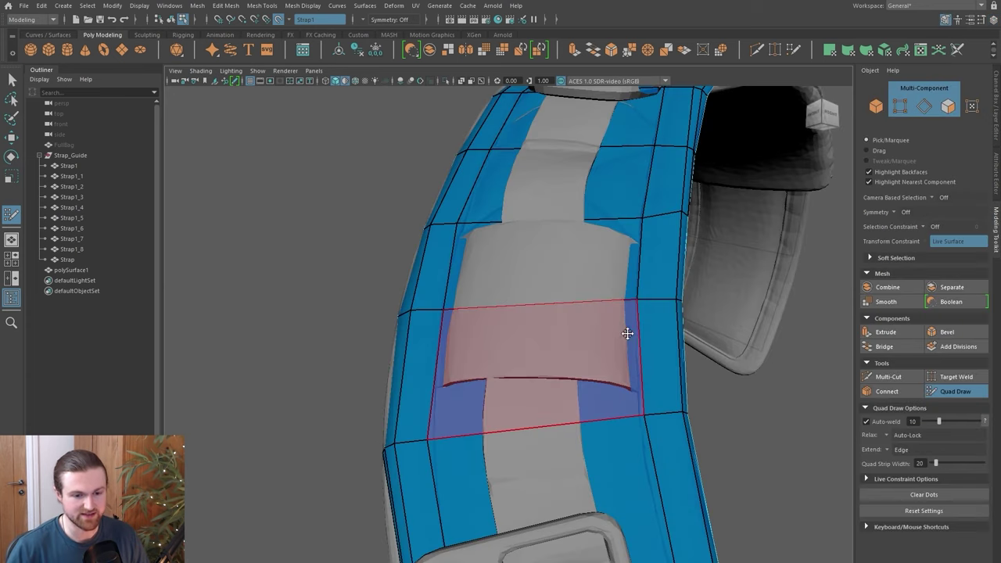
{"action": "left_click_drag", "start_coordinate": [625, 331], "coordinate": [566, 333], "text": "alt"}
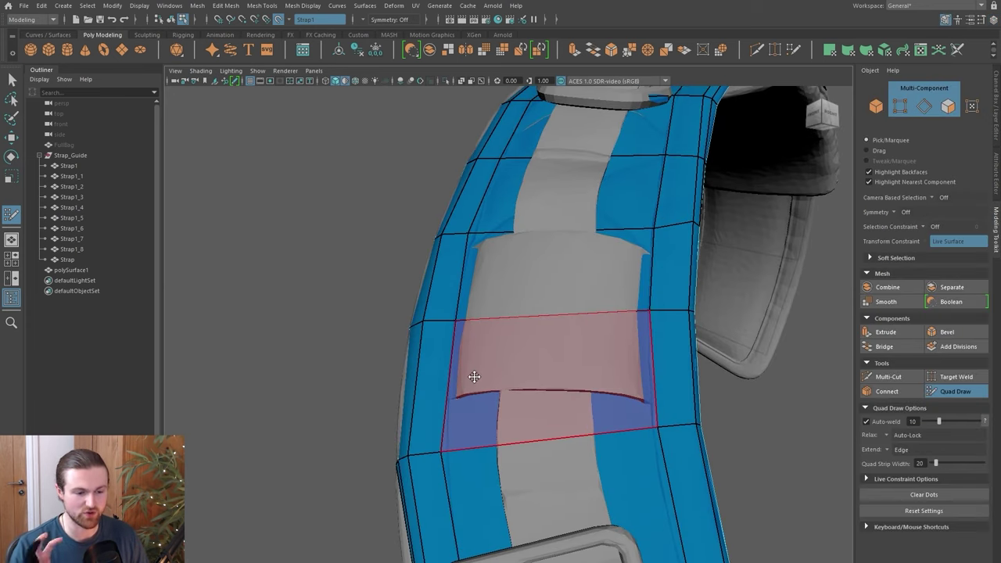
{"action": "left_click_drag", "start_coordinate": [474, 377], "coordinate": [496, 404], "text": "alt"}
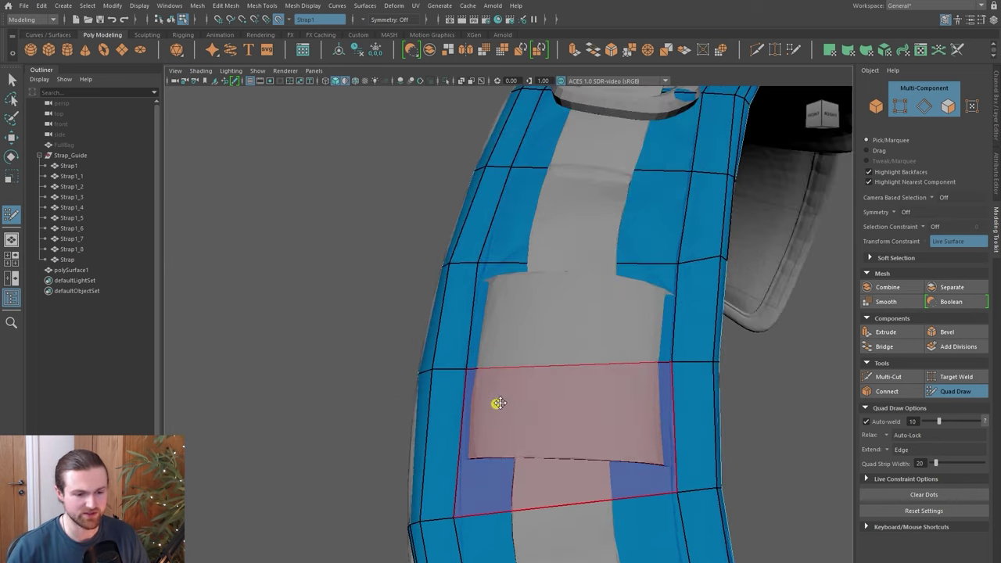
- Insert two crosswise edge loops in the strap mesh beneath the patch, and Multi-Cut a line of edges along one side of the patch
{"action": "left_click", "coordinate": [485, 313], "text": "ctrl"}
{"action": "left_click", "coordinate": [473, 434], "text": "ctrl"}
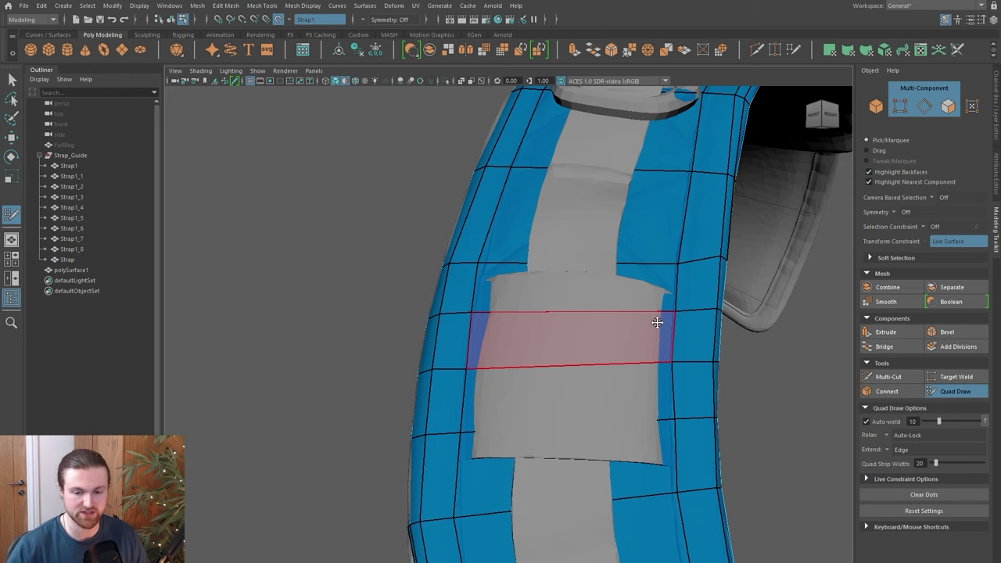
{"action": "left_click", "coordinate": [883, 380]}
{"action": "mouse_move", "coordinate": [480, 289]}
{"action": "left_mouse_down", "text": "alt"}
{"action": "mouse_move", "coordinate": [486, 282]}
{"action": "mouse_move", "coordinate": [504, 306]}
{"action": "left_mouse_up", "text": "alt"}
{"action": "left_click", "coordinate": [493, 291]}
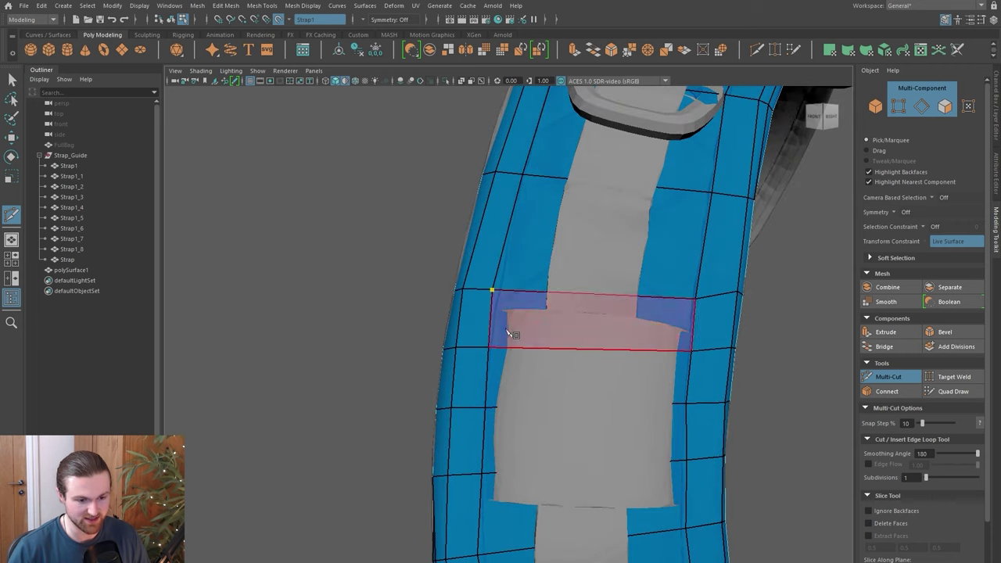
{"action": "left_click", "coordinate": [511, 349]}
{"action": "middle_click_drag", "start_coordinate": [513, 350], "coordinate": [528, 217], "text": "alt"}
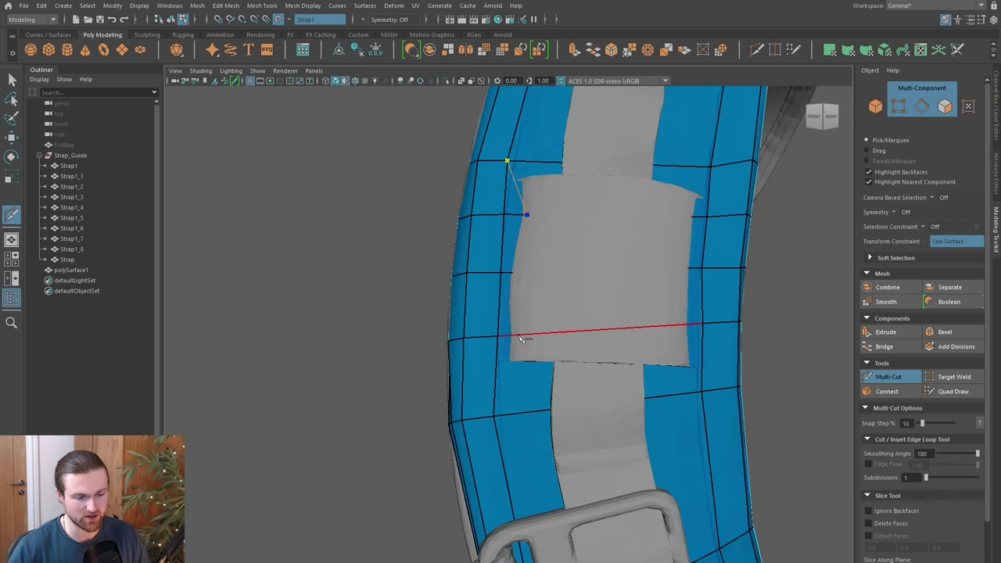
{"action": "right_click", "coordinate": [496, 420]}
{"action": "middle_click_drag", "start_coordinate": [570, 317], "coordinate": [557, 344], "text": "alt"}
{"action": "left_click", "coordinate": [875, 381]}
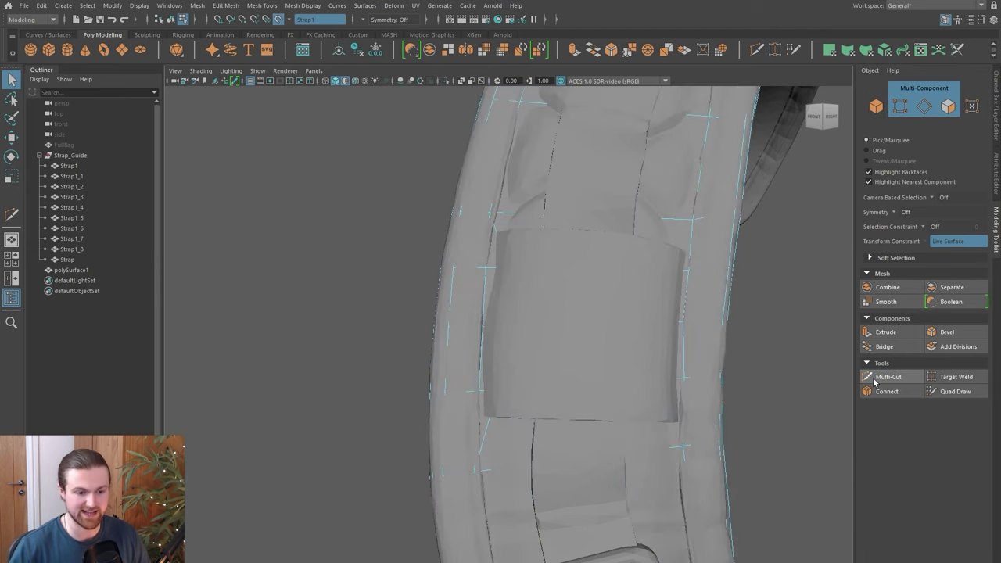
- Tweak the newly cut vertices with Quad Draw so they line up with the patch's side edge
{"action": "left_click", "coordinate": [946, 393]}
{"action": "mouse_move", "coordinate": [563, 352]}
{"action": "left_mouse_down", "text": "alt"}
{"action": "mouse_move", "coordinate": [521, 329]}
{"action": "mouse_move", "coordinate": [512, 287]}
{"action": "left_mouse_up", "text": "alt"}
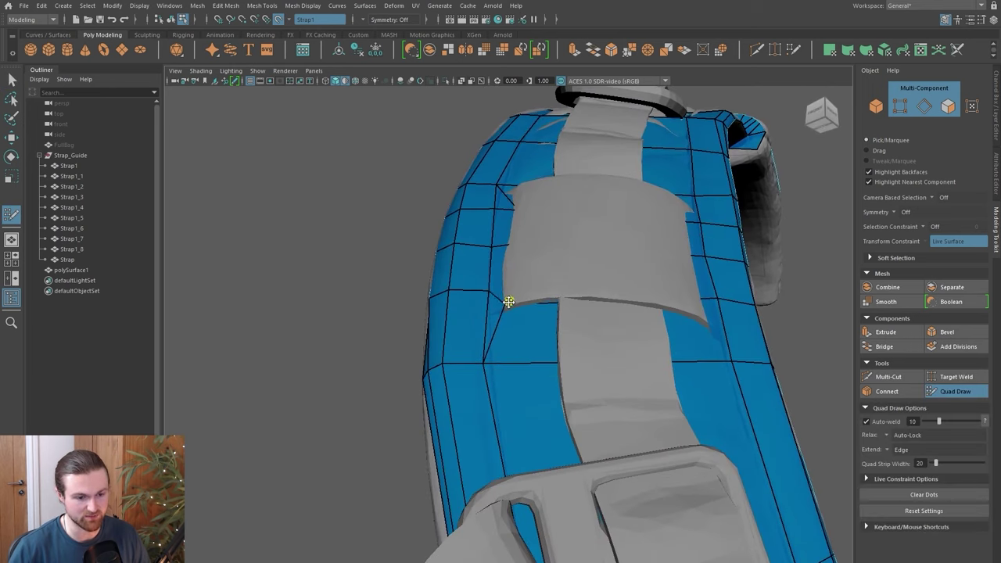
{"action": "left_click", "coordinate": [500, 256]}
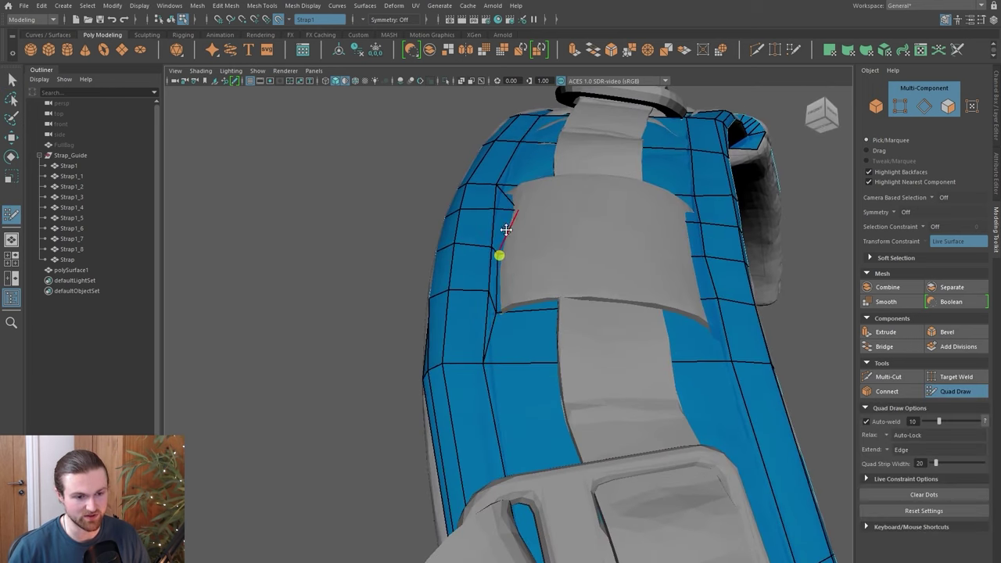
{"action": "left_click_drag", "start_coordinate": [521, 217], "coordinate": [521, 257], "text": "alt"}
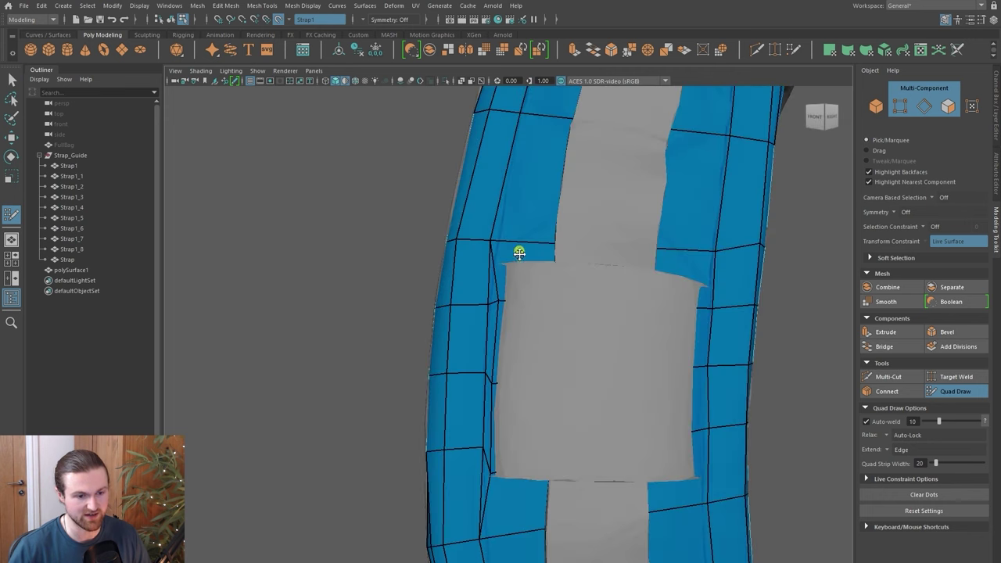
{"action": "mouse_move", "coordinate": [498, 300]}
{"action": "left_mouse_down"}
{"action": "mouse_move", "coordinate": [485, 282]}
{"action": "mouse_move", "coordinate": [492, 268]}
{"action": "mouse_move", "coordinate": [523, 266]}
{"action": "mouse_move", "coordinate": [518, 243]}
{"action": "mouse_move", "coordinate": [516, 442]}
{"action": "mouse_move", "coordinate": [534, 319]}
{"action": "mouse_move", "coordinate": [498, 223]}
{"action": "left_mouse_up"}
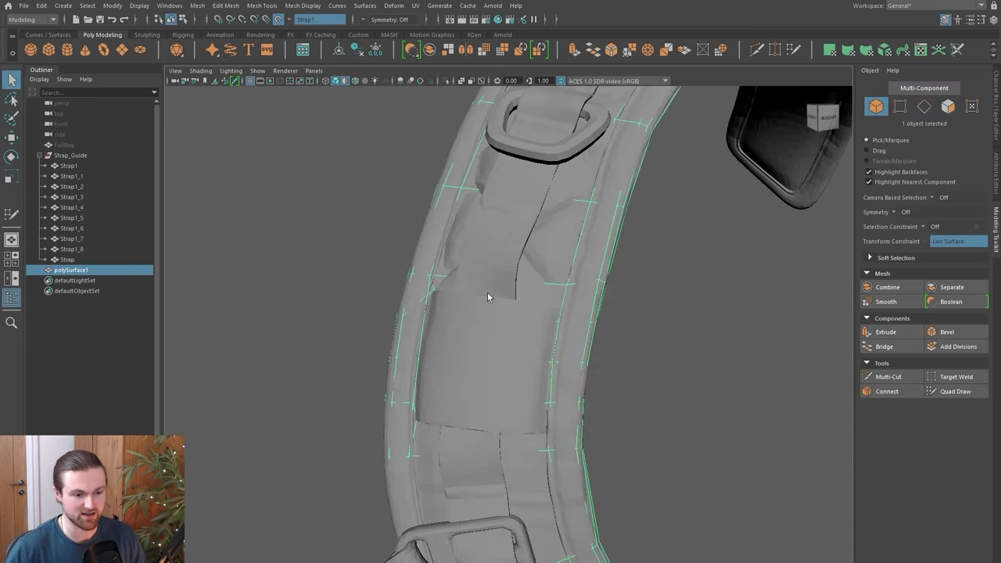
- Isolate the retopologized strap mesh and examine how its cut edges follow the outline of the Strap patch guide
{"action": "left_click_drag", "start_coordinate": [546, 314], "coordinate": [597, 301], "text": "alt"}
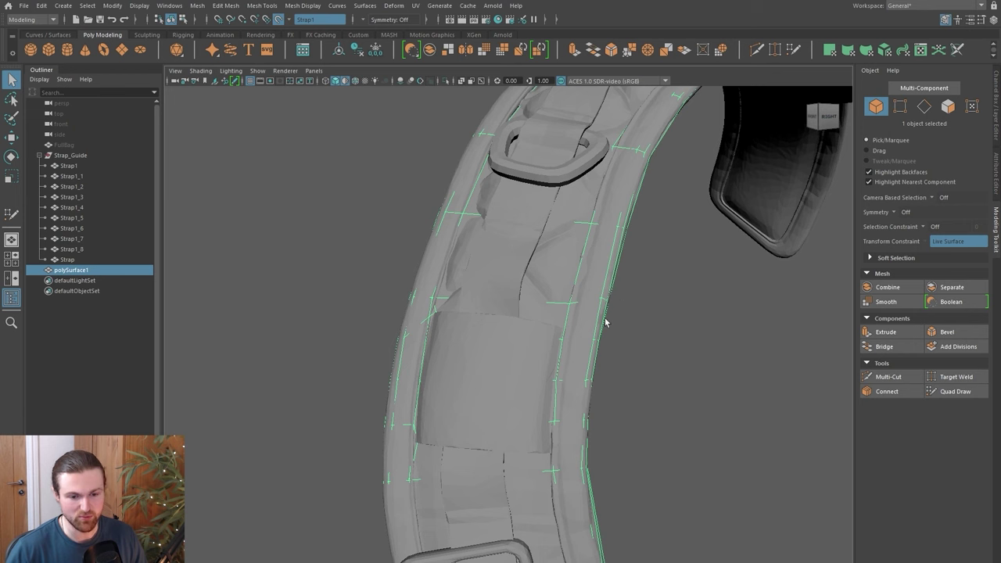
{"action": "key", "text": "ctrl+1"}
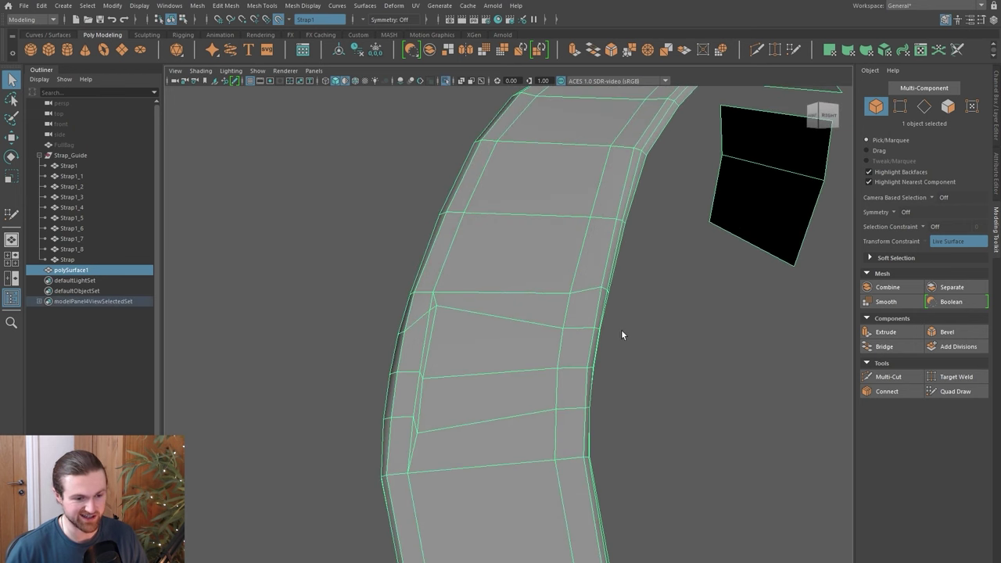
{"action": "left_click", "coordinate": [651, 333]}
{"action": "left_click", "coordinate": [480, 386]}
{"action": "left_click_drag", "start_coordinate": [446, 340], "coordinate": [521, 388], "text": "alt"}
{"action": "left_click_drag", "start_coordinate": [503, 331], "coordinate": [473, 306], "text": "alt"}
{"action": "left_click_drag", "start_coordinate": [463, 273], "coordinate": [501, 340], "text": "alt"}
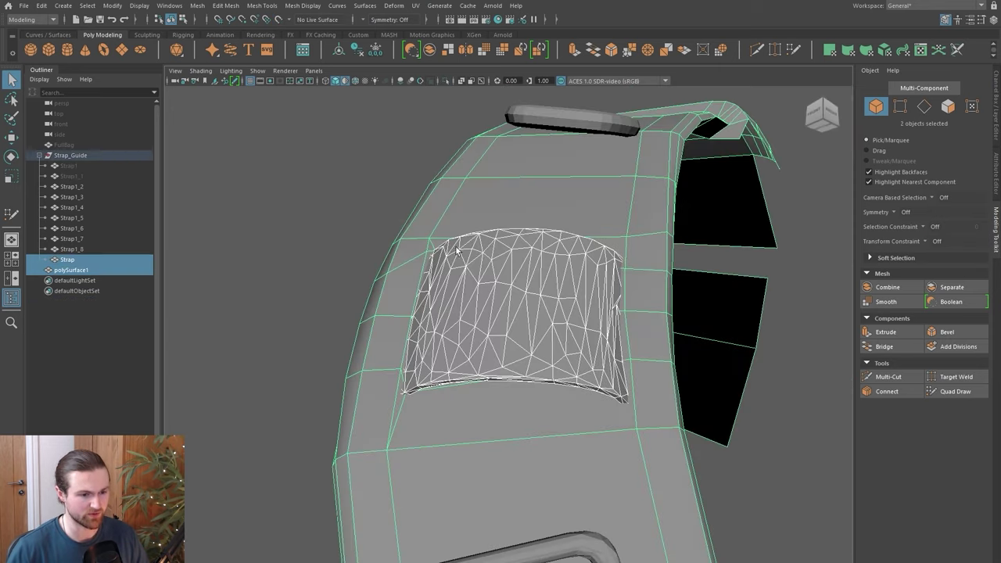
{"action": "left_click_drag", "start_coordinate": [546, 304], "coordinate": [493, 294], "text": "alt"}
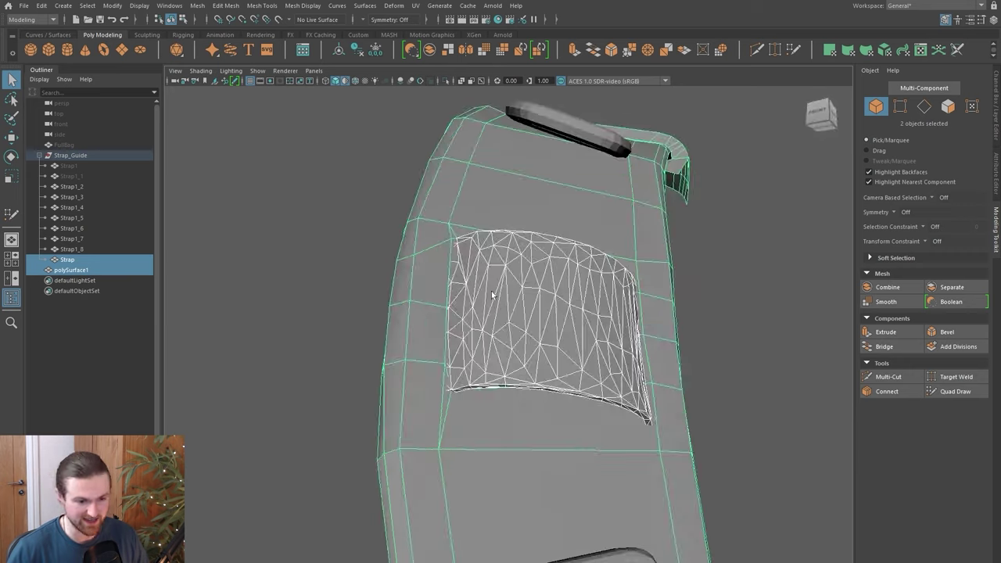
{"action": "left_click_drag", "start_coordinate": [471, 347], "coordinate": [655, 316], "text": "alt"}
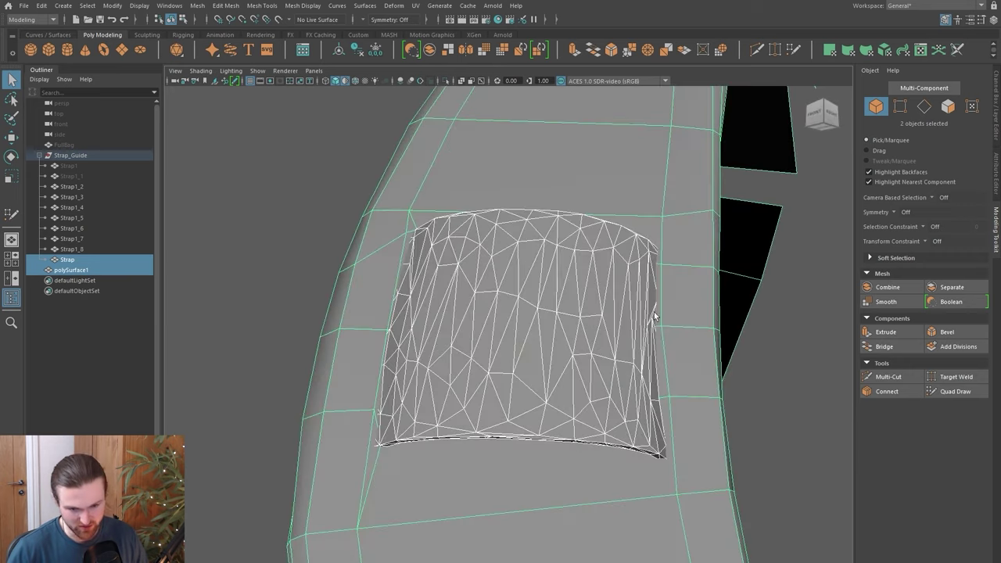
{"action": "left_click_drag", "start_coordinate": [395, 301], "coordinate": [478, 236], "text": "alt"}
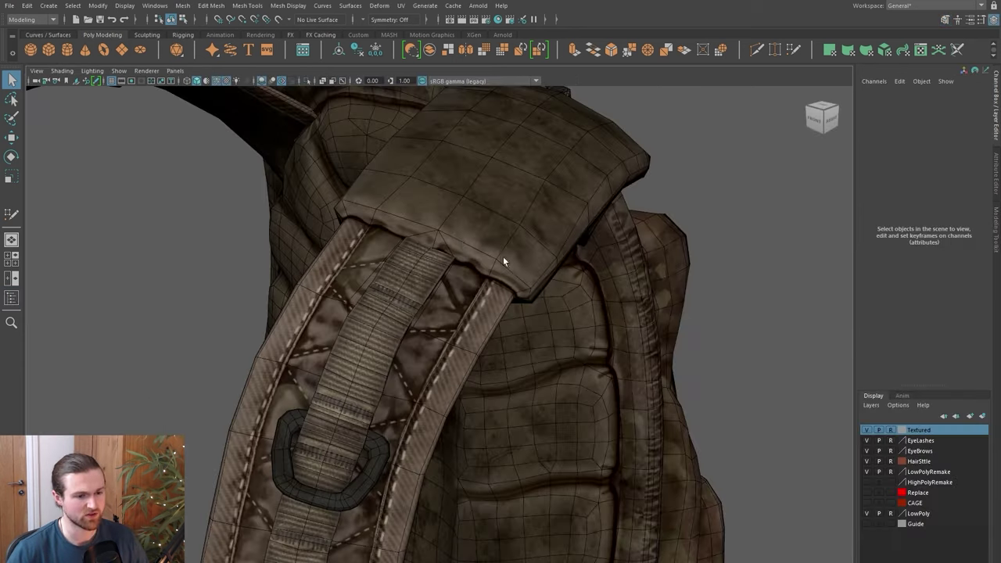
- Take the Textured layer out of reference mode and examine the finished strap's wireframe around the shoulder pad, D-ring and patch
{"action": "left_click_drag", "start_coordinate": [502, 241], "coordinate": [440, 275], "text": "alt"}
{"action": "left_click", "coordinate": [891, 430]}
{"action": "left_click_drag", "start_coordinate": [532, 313], "coordinate": [337, 306], "text": "alt"}
{"action": "right_click_drag", "start_coordinate": [337, 305], "coordinate": [352, 344], "text": "alt"}
{"action": "left_click_drag", "start_coordinate": [320, 336], "coordinate": [404, 337], "text": "alt"}
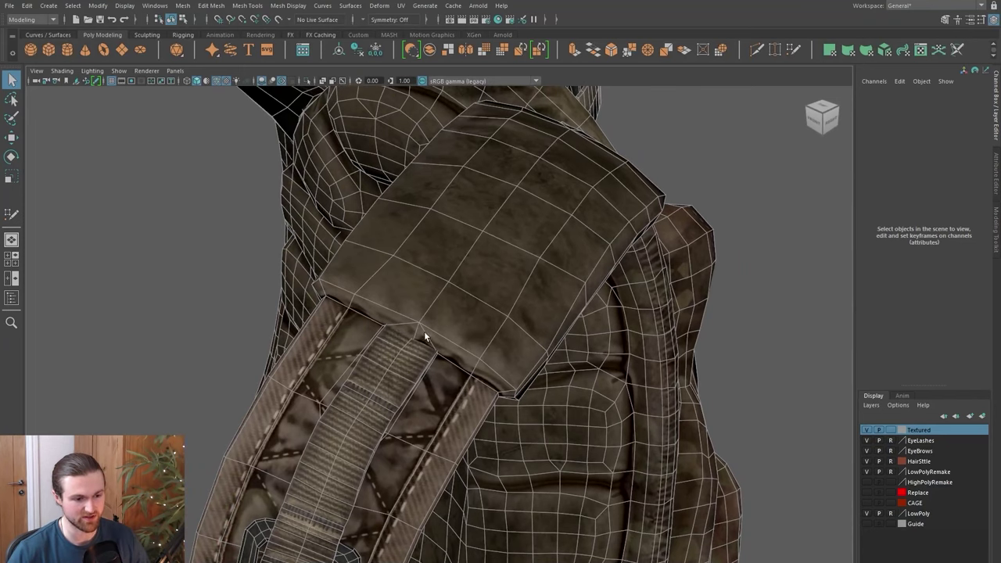
{"action": "left_click_drag", "start_coordinate": [420, 342], "coordinate": [540, 212], "text": "alt"}
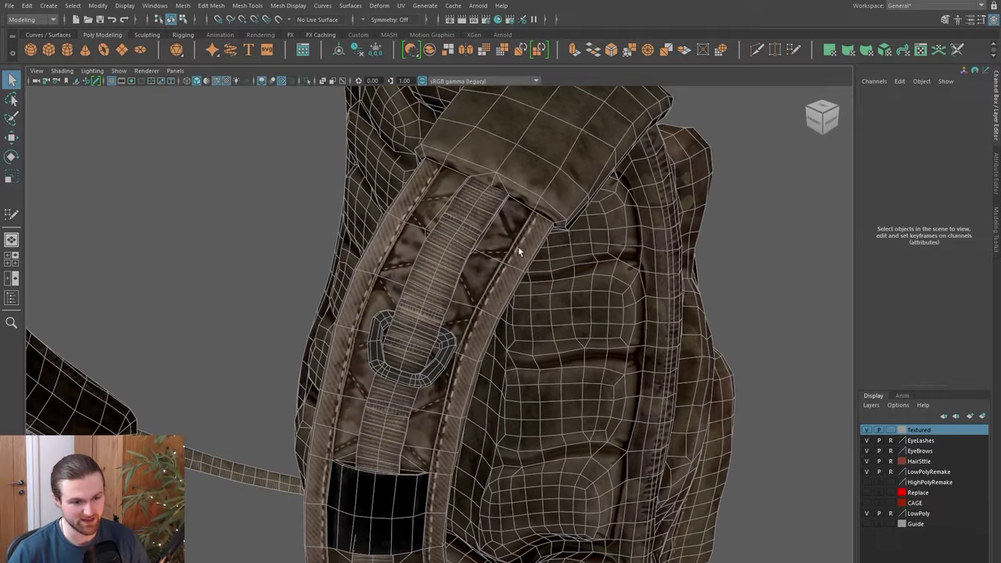
{"action": "left_click_drag", "start_coordinate": [466, 358], "coordinate": [550, 232], "text": "alt"}
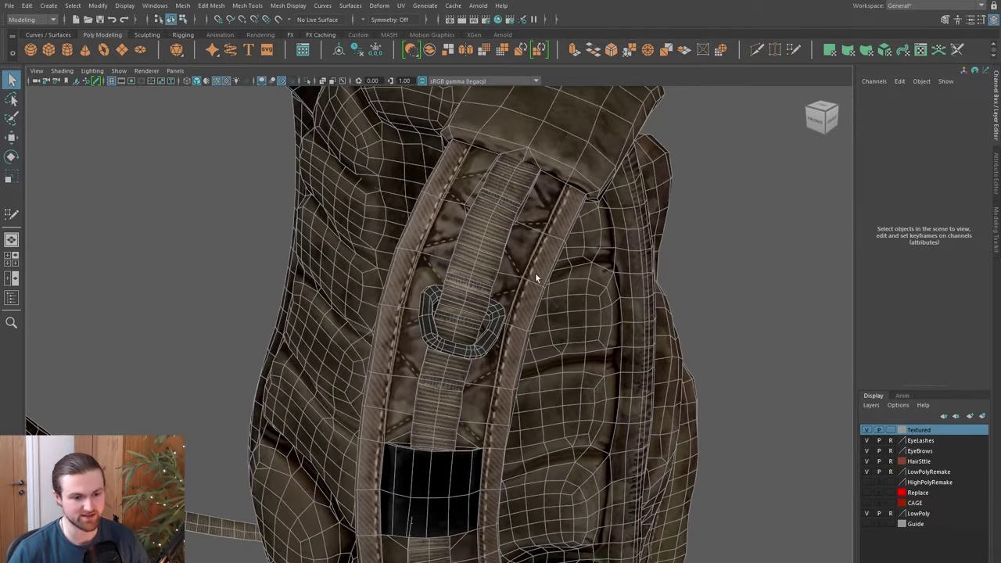
{"action": "middle_click_drag", "start_coordinate": [508, 366], "coordinate": [519, 265], "text": "alt"}
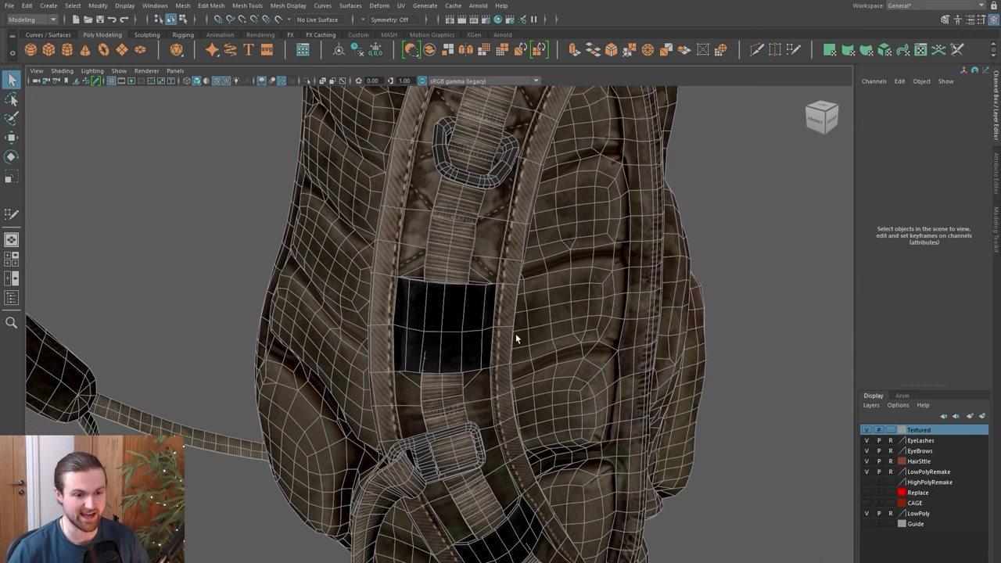
{"action": "mouse_move", "coordinate": [397, 411]}
{"action": "middle_mouse_down", "text": "alt"}
{"action": "mouse_move", "coordinate": [393, 462]}
{"action": "mouse_move", "coordinate": [395, 416]}
{"action": "middle_mouse_up", "text": "alt"}
{"action": "left_click_drag", "start_coordinate": [394, 415], "coordinate": [404, 496], "text": "alt"}
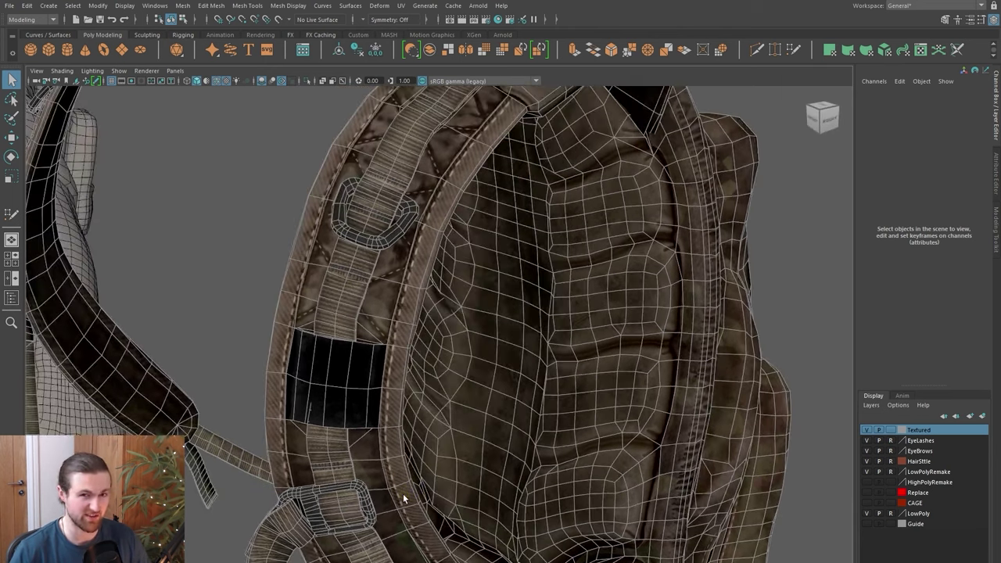
- Examine the finished backpack's topology around the back pocket's zipper, zipper pull and stitched seams
{"action": "left_click_drag", "start_coordinate": [542, 340], "coordinate": [434, 344], "text": "alt"}
{"action": "right_click_drag", "start_coordinate": [433, 344], "coordinate": [453, 364], "text": "alt"}
{"action": "middle_click_drag", "start_coordinate": [454, 364], "coordinate": [486, 374], "text": "alt"}
{"action": "left_click_drag", "start_coordinate": [461, 348], "coordinate": [483, 345], "text": "alt"}
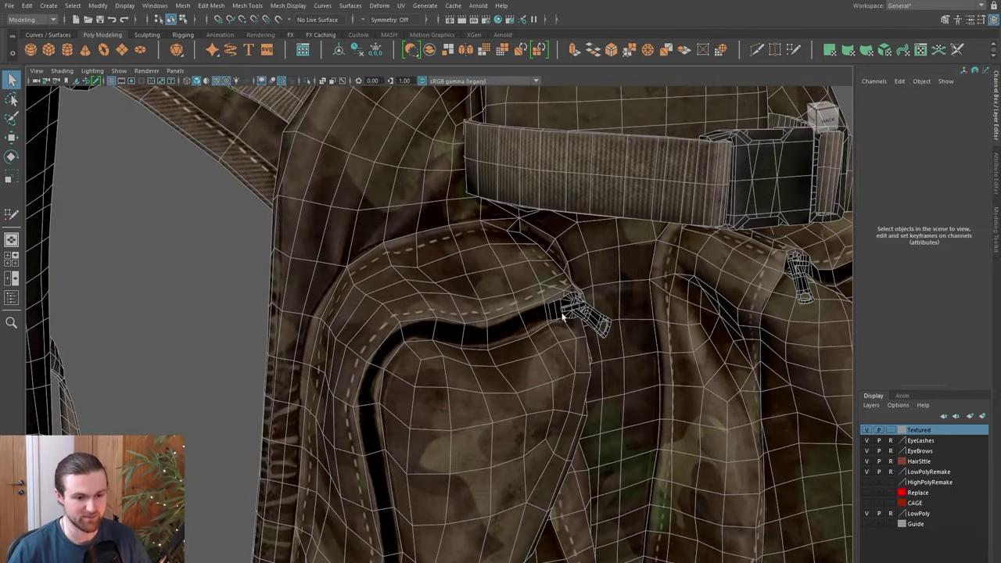
{"action": "scroll", "coordinate": [461, 329], "scroll_direction": "up", "scroll_amount": 3}
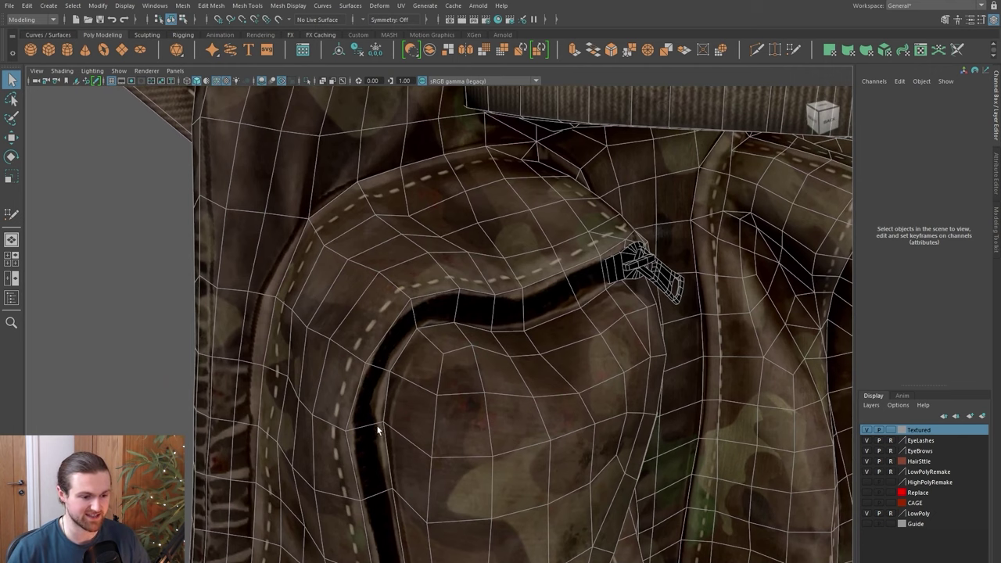
{"action": "scroll", "coordinate": [396, 313], "scroll_direction": "down", "scroll_amount": 2}
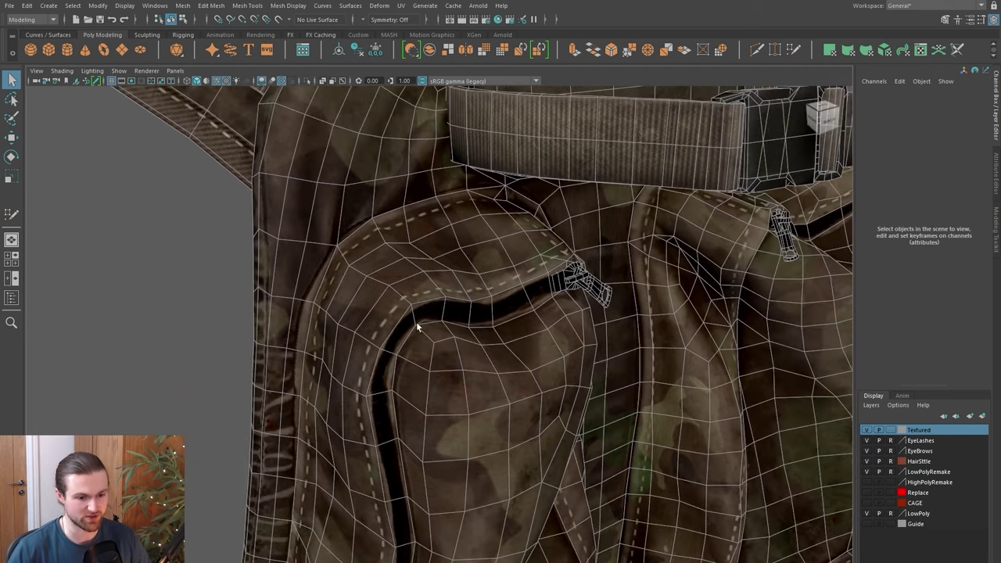
{"action": "left_click_drag", "start_coordinate": [573, 299], "coordinate": [501, 297], "text": "alt"}
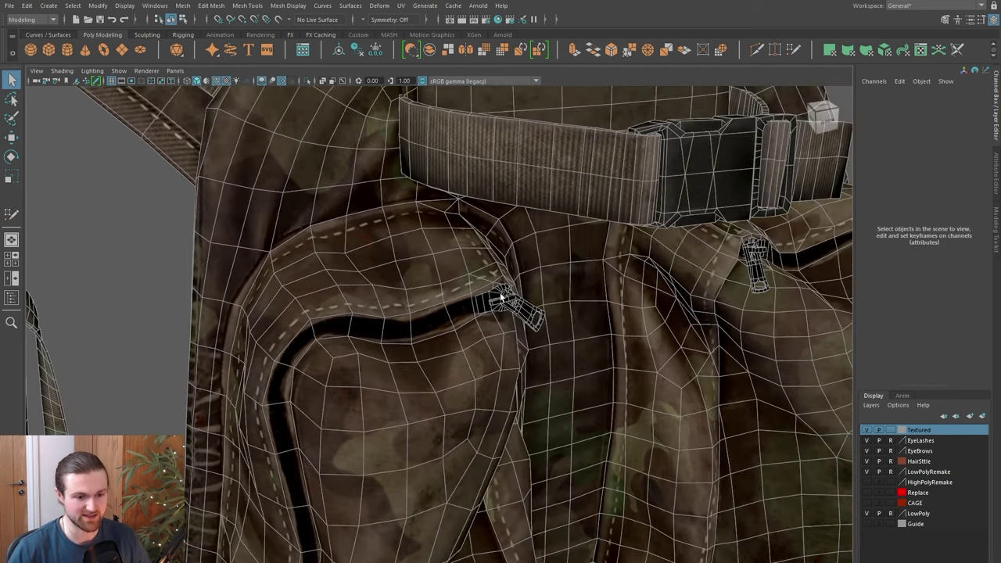
{"action": "scroll", "coordinate": [477, 313], "scroll_direction": "up", "scroll_amount": 3}
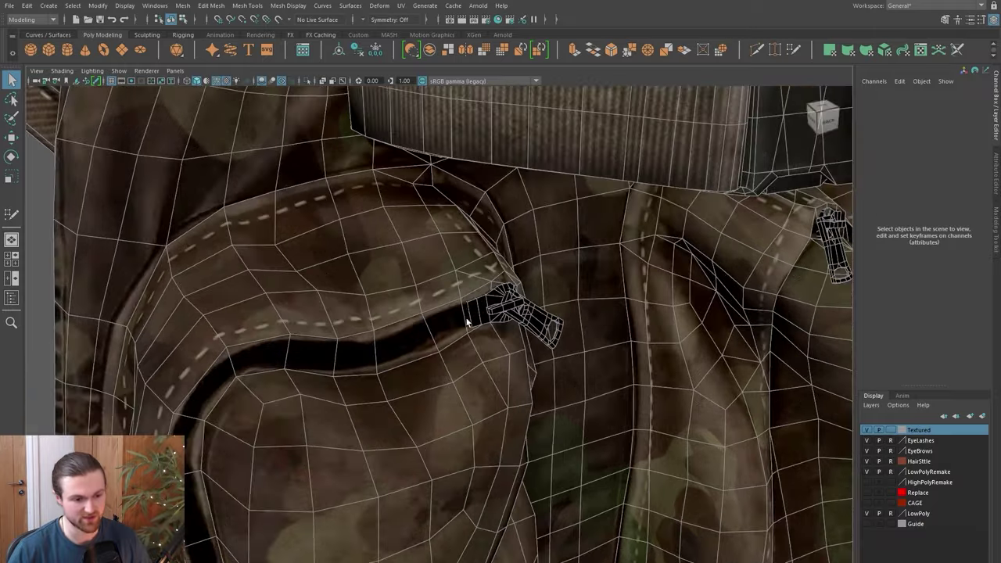
{"action": "left_click_drag", "start_coordinate": [471, 330], "coordinate": [484, 331], "text": "alt"}
{"action": "left_click_drag", "start_coordinate": [577, 325], "coordinate": [560, 309], "text": "alt"}
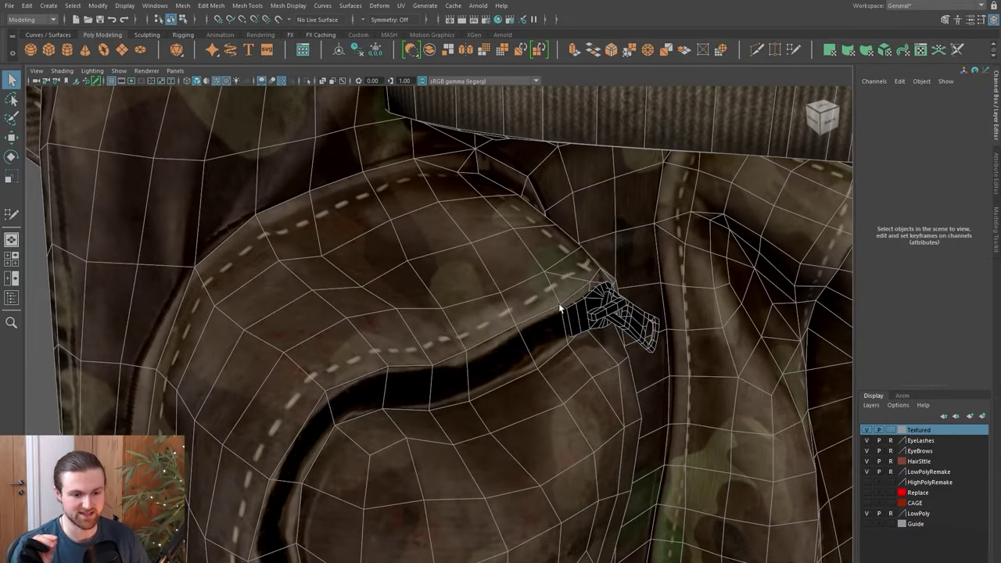
{"action": "left_click_drag", "start_coordinate": [372, 262], "coordinate": [455, 283], "text": "alt"}
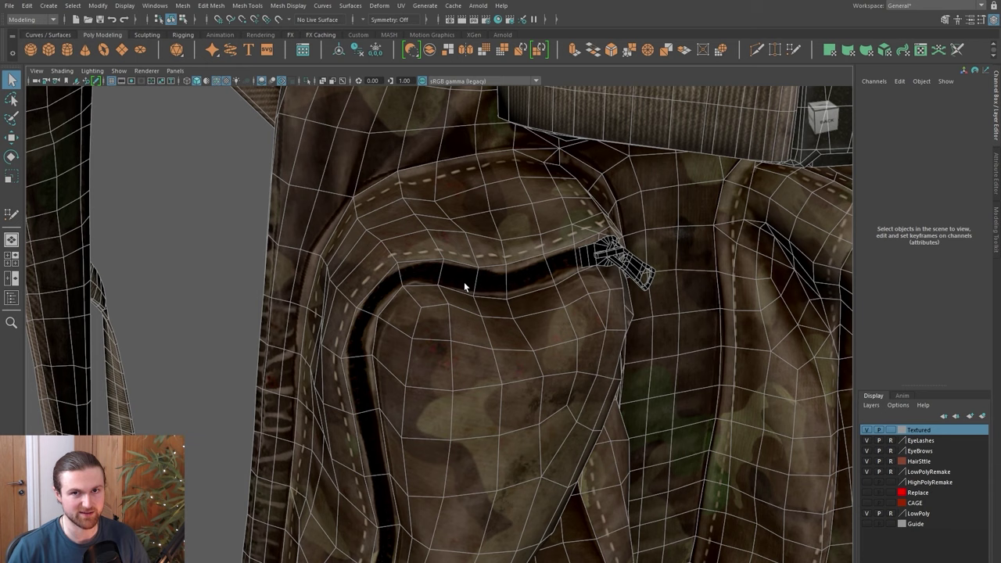
{"action": "left_click_drag", "start_coordinate": [463, 282], "coordinate": [430, 295], "text": "alt"}
- Switch to ZBrush and examine the high-poly bag's pocket zipper and its surrounding folds
{"action": "key", "text": "alt+Tab"}
{"action": "left_click", "coordinate": [626, 251]}
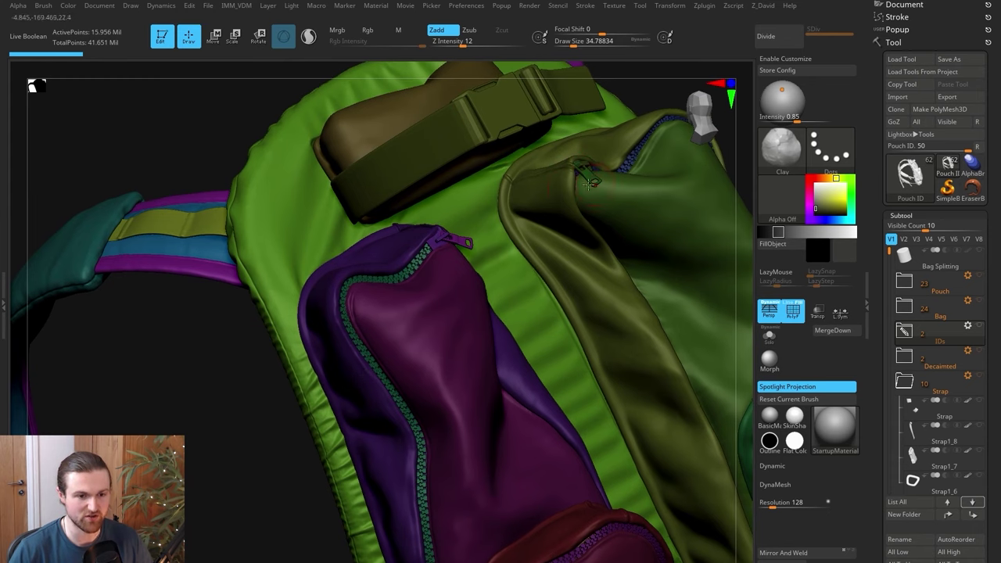
{"action": "left_click_drag", "start_coordinate": [246, 427], "coordinate": [313, 383]}
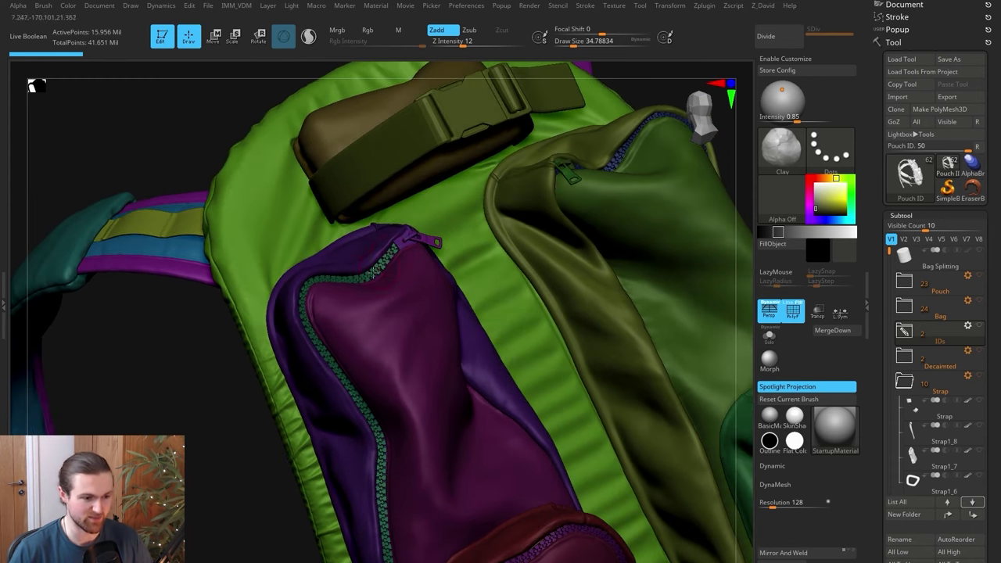
- Switch back to Maya and Quad Draw the first two quads over the pocket's zipper on FullBag, starting beside the zipper pull
{"action": "key", "text": "alt+Tab"}
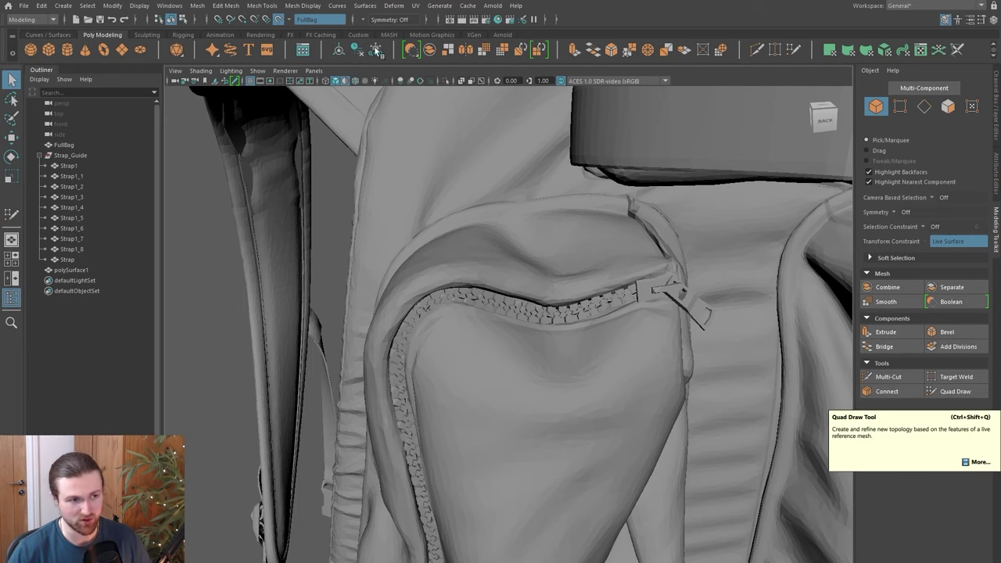
{"action": "left_click", "coordinate": [956, 391]}
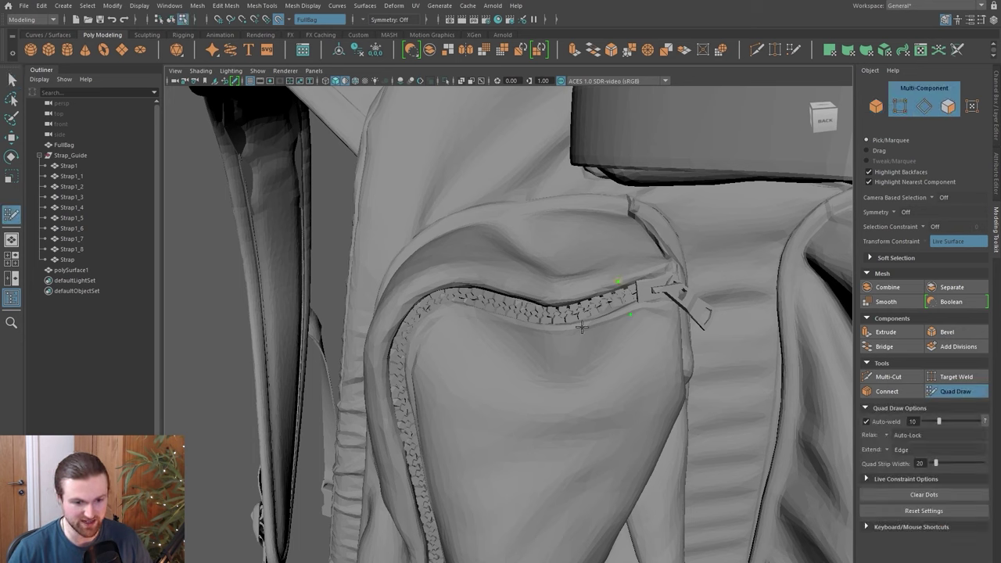
{"action": "left_click", "coordinate": [574, 295], "text": "shift"}
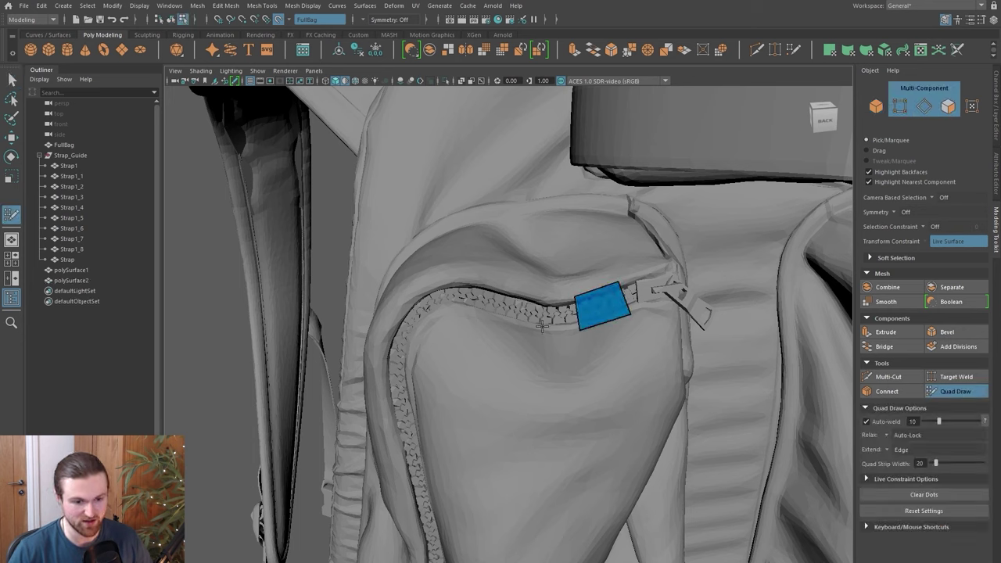
{"action": "left_click", "coordinate": [545, 313], "text": "shift"}
{"action": "mouse_move", "coordinate": [543, 313]}
{"action": "left_mouse_down", "text": "alt"}
{"action": "mouse_move", "coordinate": [519, 324]}
{"action": "mouse_move", "coordinate": [487, 314]}
{"action": "left_mouse_up", "text": "alt"}
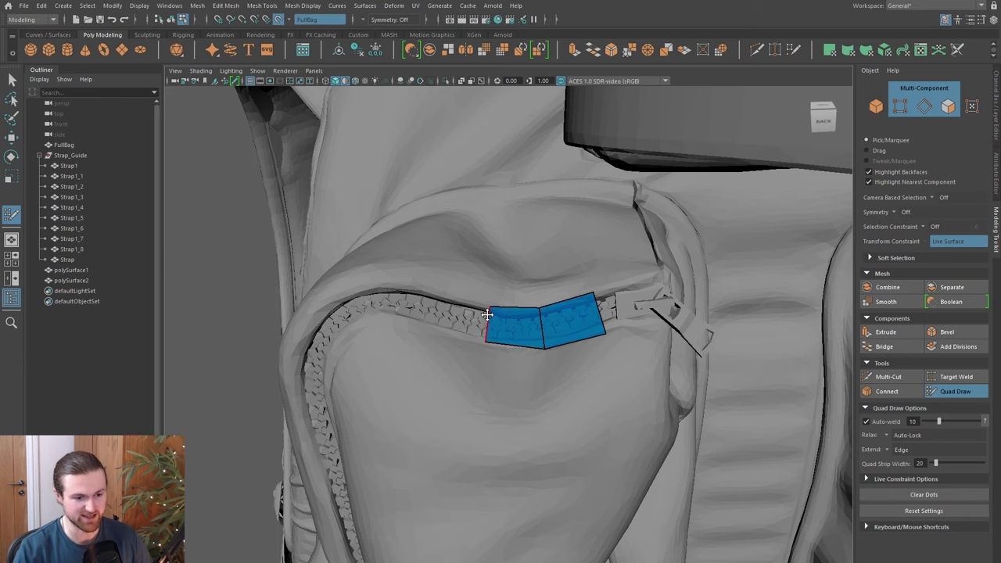
- Quad Draw two more quads along the zipper, continuing the strip away from the zipper pull towards the pocket's curved corner
{"action": "left_click", "coordinate": [421, 290]}
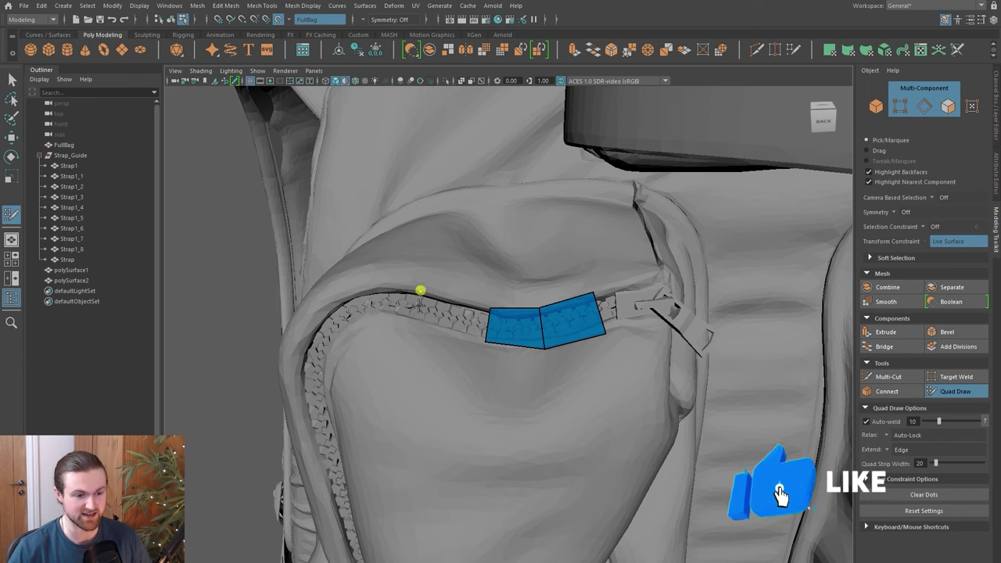
{"action": "left_click", "coordinate": [454, 323], "text": "shift"}
{"action": "left_click_drag", "start_coordinate": [453, 323], "coordinate": [469, 312], "text": "alt"}
{"action": "left_click", "coordinate": [470, 312]}
{"action": "left_click", "coordinate": [479, 345]}
{"action": "left_click", "coordinate": [498, 331], "text": "shift"}
{"action": "left_click_drag", "start_coordinate": [466, 369], "coordinate": [463, 347], "text": "alt"}
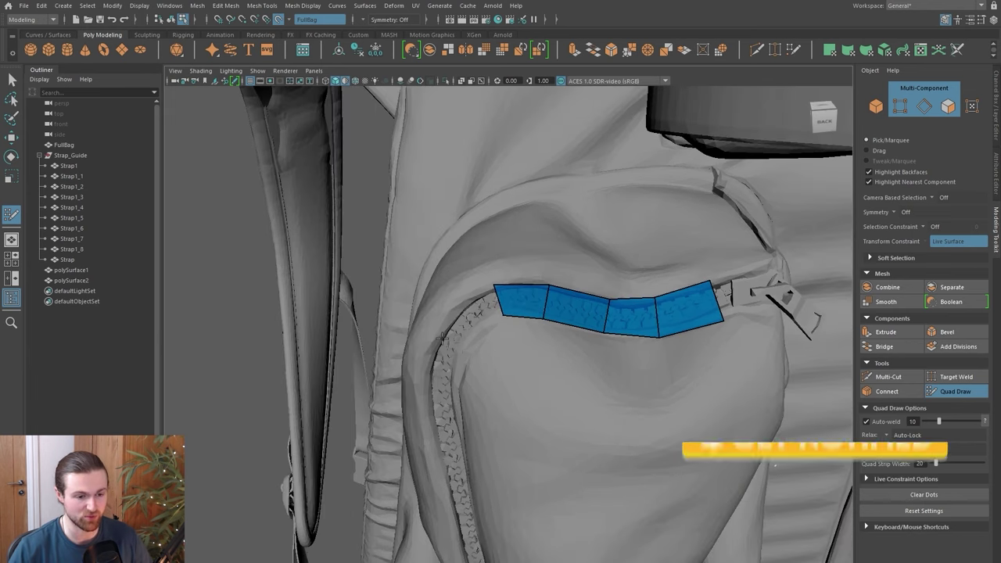
- Add three more quads following the zipper around the pocket's curved corner and down its side
{"action": "left_click", "coordinate": [480, 316], "text": "shift"}
{"action": "left_click_drag", "start_coordinate": [479, 316], "coordinate": [521, 245], "text": "alt"}
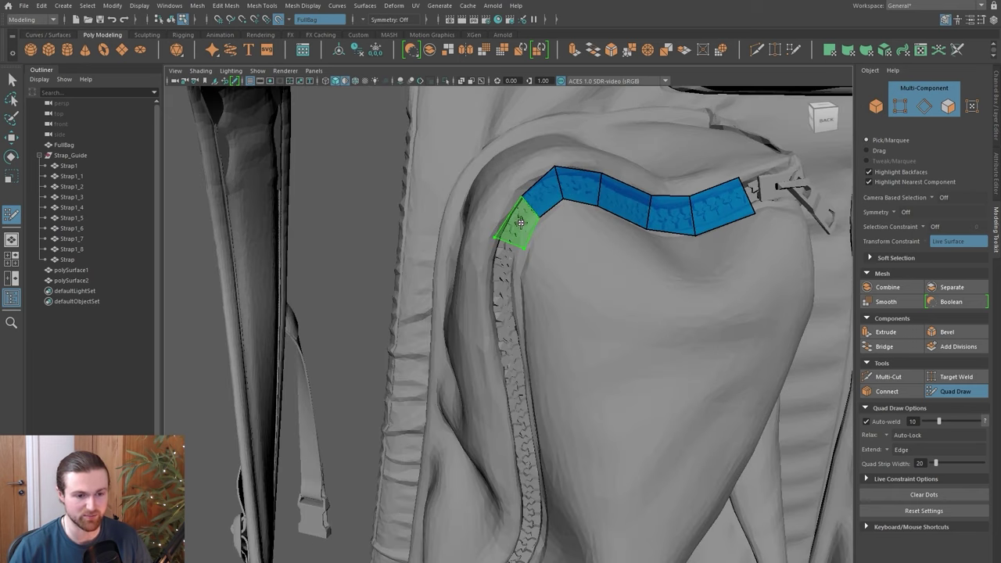
{"action": "left_click", "coordinate": [520, 223], "text": "shift"}
{"action": "left_click", "coordinate": [507, 262], "text": "shift"}
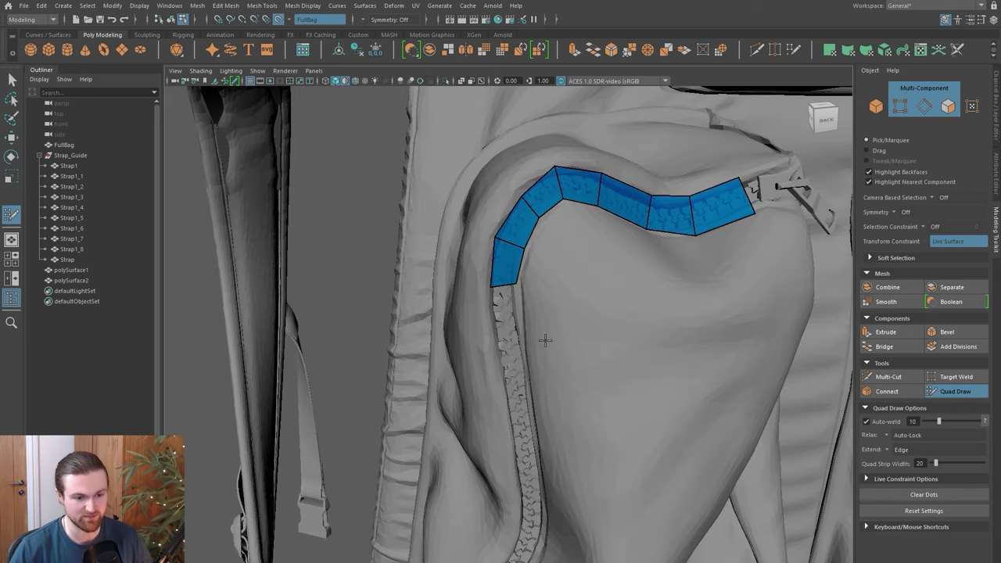
{"action": "left_click_drag", "start_coordinate": [545, 340], "coordinate": [511, 359], "text": "alt"}
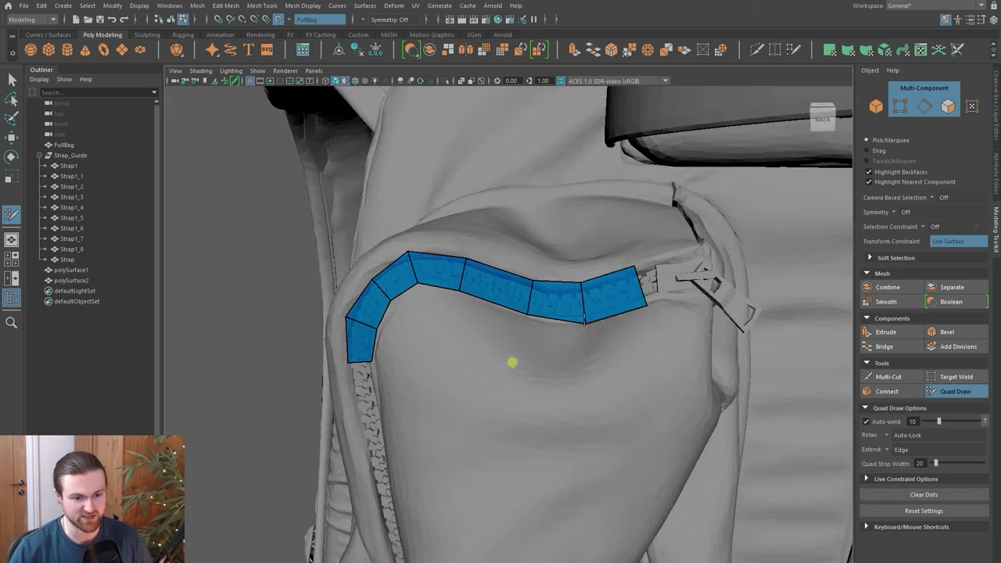
- Insert an edge loop across the zipper strip, extrude two quads on each side of it, and merge their outer points into triangles
{"action": "left_click", "coordinate": [555, 287], "text": "ctrl"}
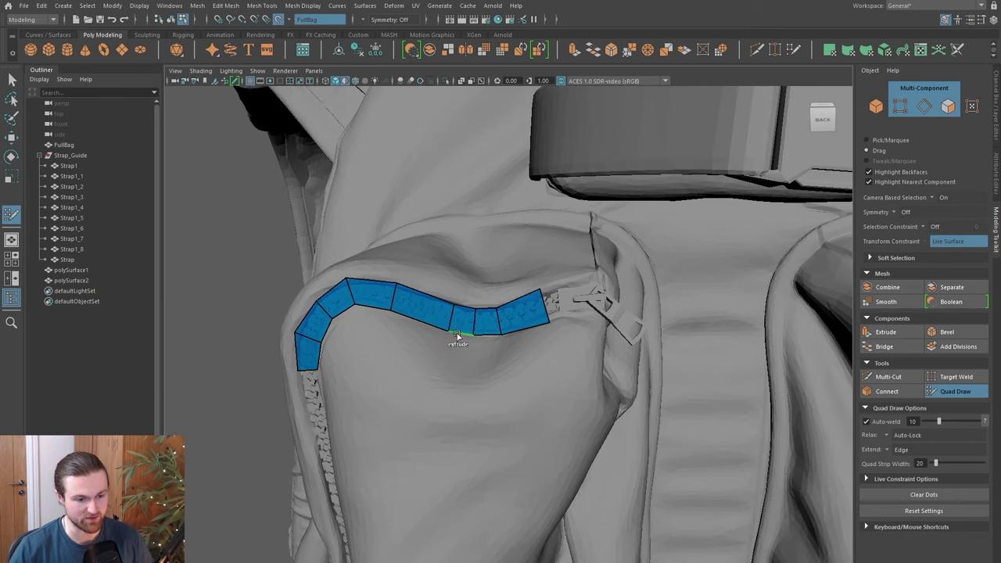
{"action": "left_click_drag", "start_coordinate": [459, 335], "coordinate": [452, 371]}
{"action": "left_click_drag", "start_coordinate": [477, 335], "coordinate": [489, 372]}
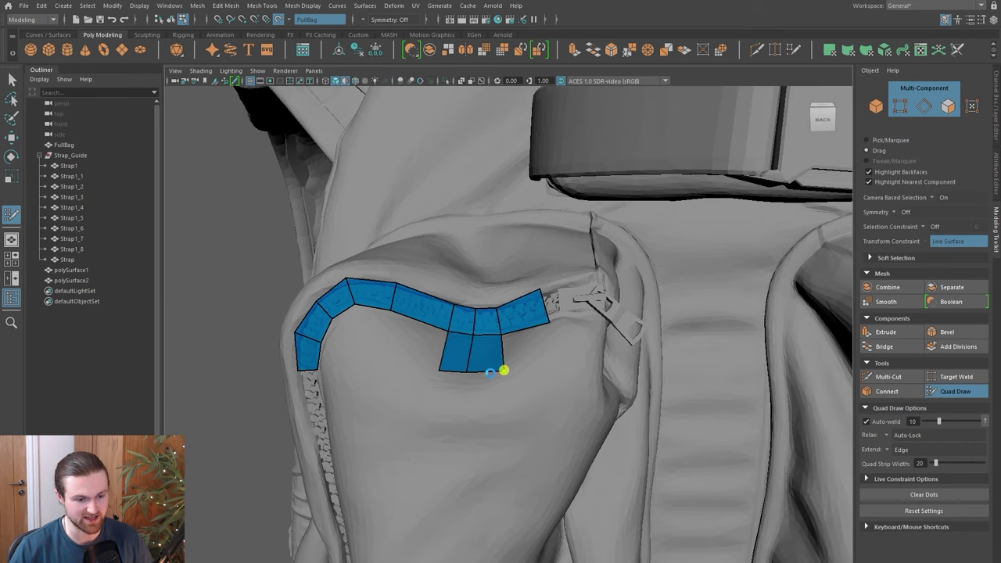
{"action": "left_click_drag", "start_coordinate": [466, 311], "coordinate": [465, 271]}
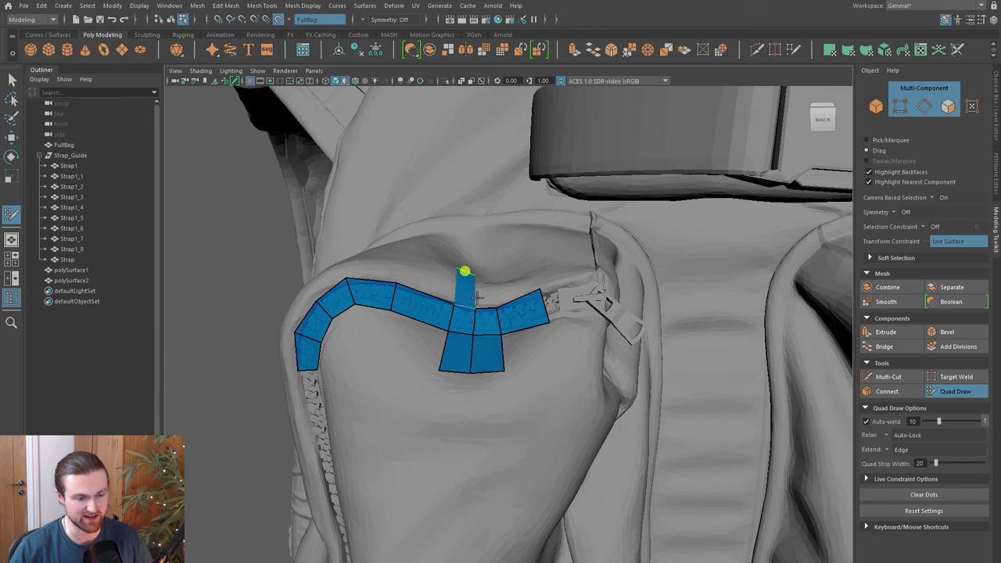
{"action": "left_click_drag", "start_coordinate": [485, 309], "coordinate": [478, 287]}
{"action": "left_click_drag", "start_coordinate": [443, 371], "coordinate": [539, 382]}
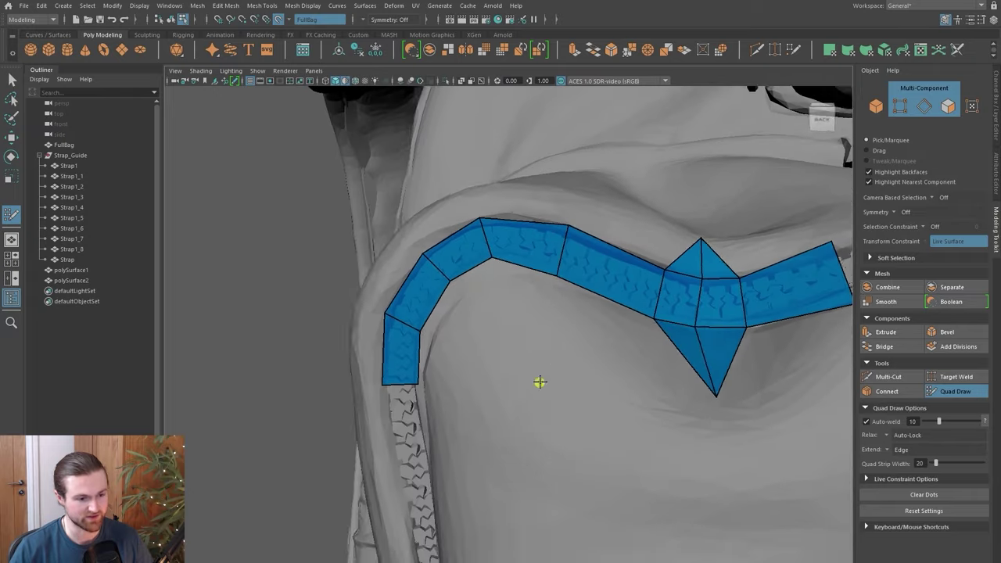
{"action": "middle_click_drag", "start_coordinate": [539, 383], "coordinate": [532, 400], "text": "alt"}
{"action": "right_click_drag", "start_coordinate": [531, 400], "coordinate": [507, 351], "text": "alt"}
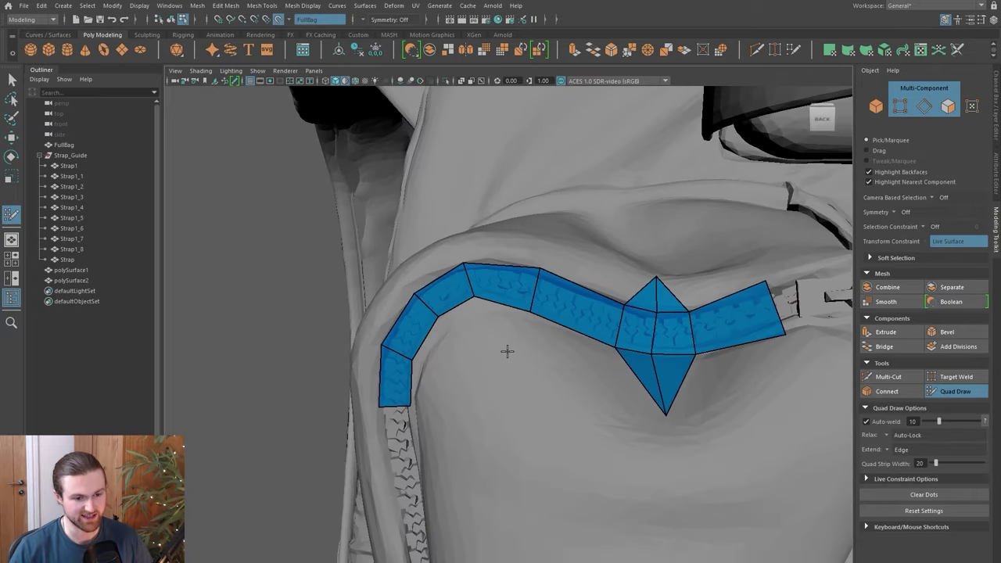
- Insert extra edge loops across the zipper strip at the curved corner and adjust their points to follow the bend
{"action": "left_click", "coordinate": [452, 291], "text": "ctrl"}
{"action": "left_click_drag", "start_coordinate": [455, 307], "coordinate": [445, 311]}
{"action": "left_click", "coordinate": [402, 328], "text": "ctrl"}
{"action": "left_click_drag", "start_coordinate": [414, 362], "coordinate": [437, 330]}
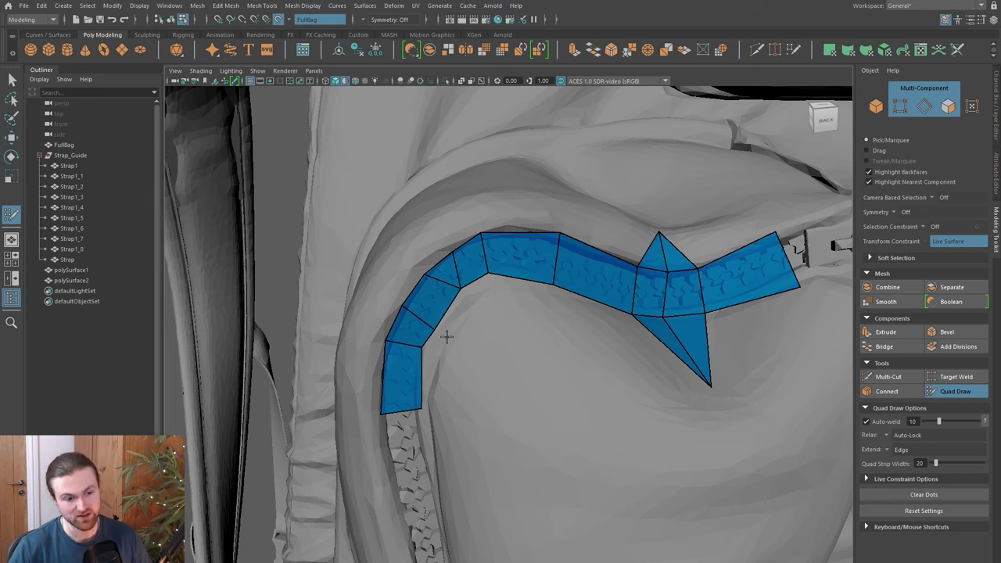
{"action": "left_click_drag", "start_coordinate": [434, 327], "coordinate": [460, 354], "text": "alt"}
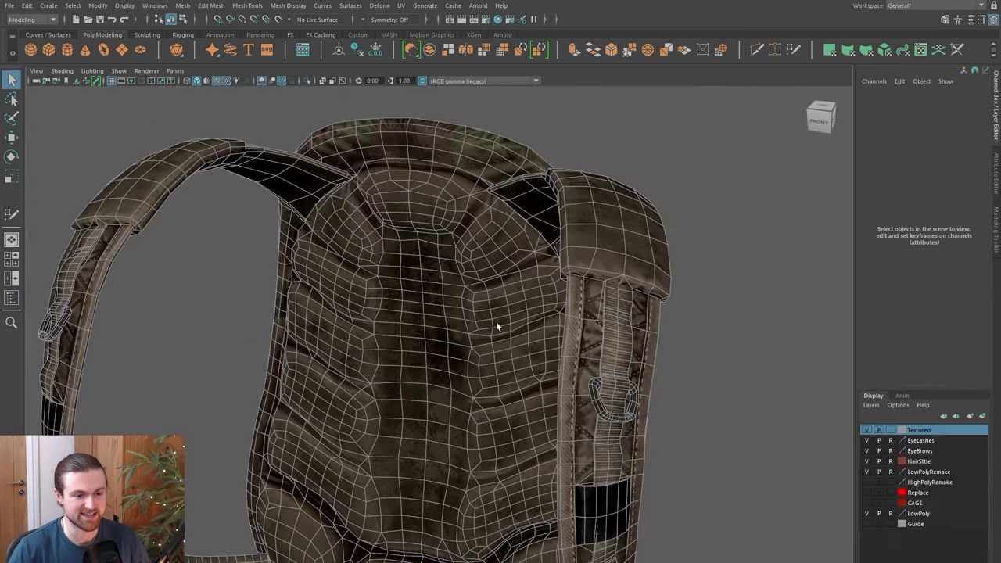
- Switch to the textured backpack scene and examine the wireframe over the padded back panel
{"action": "left_click_drag", "start_coordinate": [528, 313], "coordinate": [489, 317], "text": "alt"}
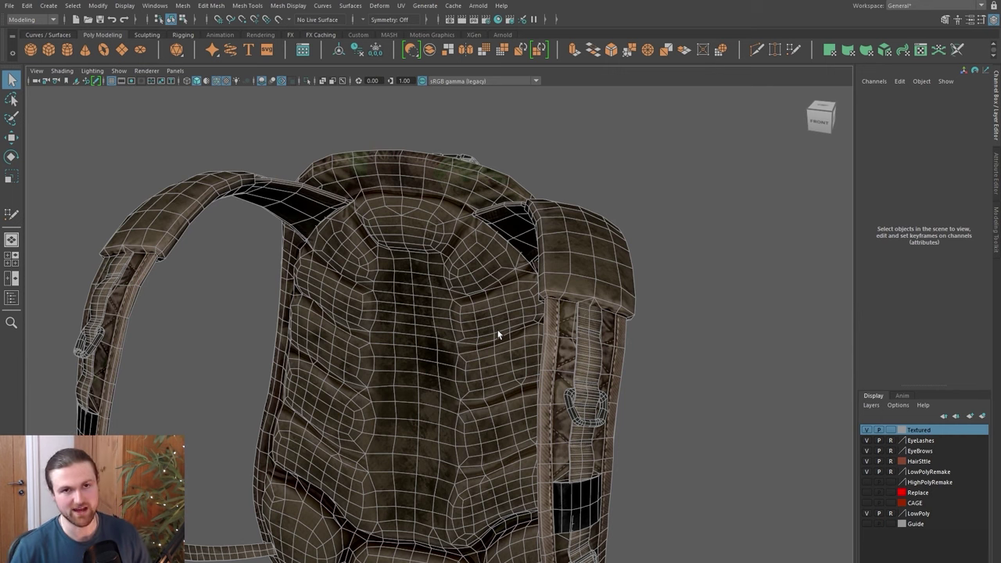
{"action": "left_click_drag", "start_coordinate": [497, 323], "coordinate": [431, 316], "text": "alt"}
{"action": "mouse_move", "coordinate": [416, 373]}
{"action": "left_mouse_down", "text": "alt"}
{"action": "mouse_move", "coordinate": [360, 362]}
{"action": "mouse_move", "coordinate": [427, 362]}
{"action": "mouse_move", "coordinate": [454, 324]}
{"action": "mouse_move", "coordinate": [427, 352]}
{"action": "mouse_move", "coordinate": [433, 338]}
{"action": "mouse_move", "coordinate": [452, 387]}
{"action": "mouse_move", "coordinate": [431, 384]}
{"action": "left_mouse_up", "text": "alt"}
{"action": "left_click_drag", "start_coordinate": [458, 297], "coordinate": [436, 395], "text": "alt"}
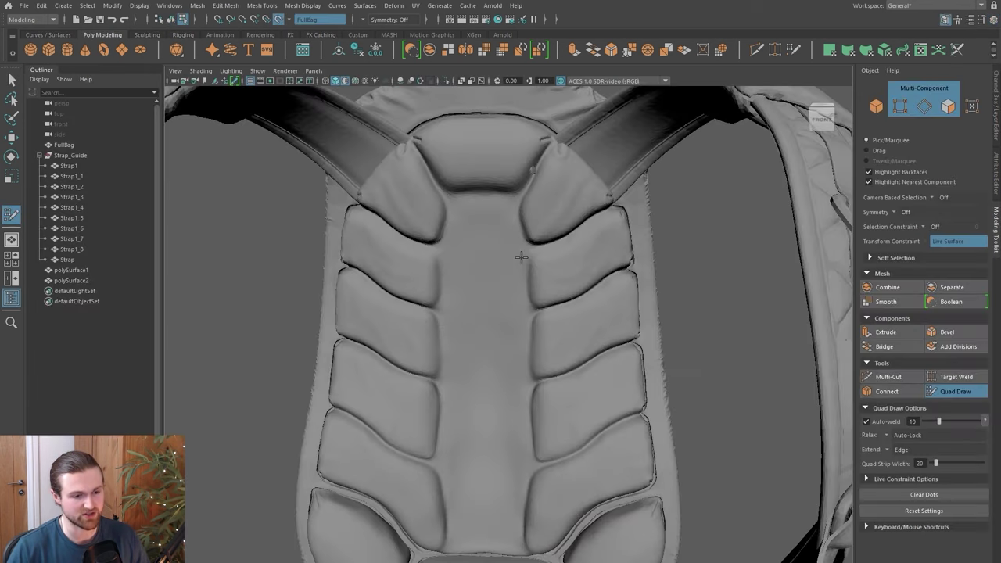
- Switch back to the FullBag scene, Quad Draw one quad on the central panel between the upper back pads, and undo the last point adjustment
{"action": "left_click", "coordinate": [519, 245]}
{"action": "left_click", "coordinate": [445, 305]}
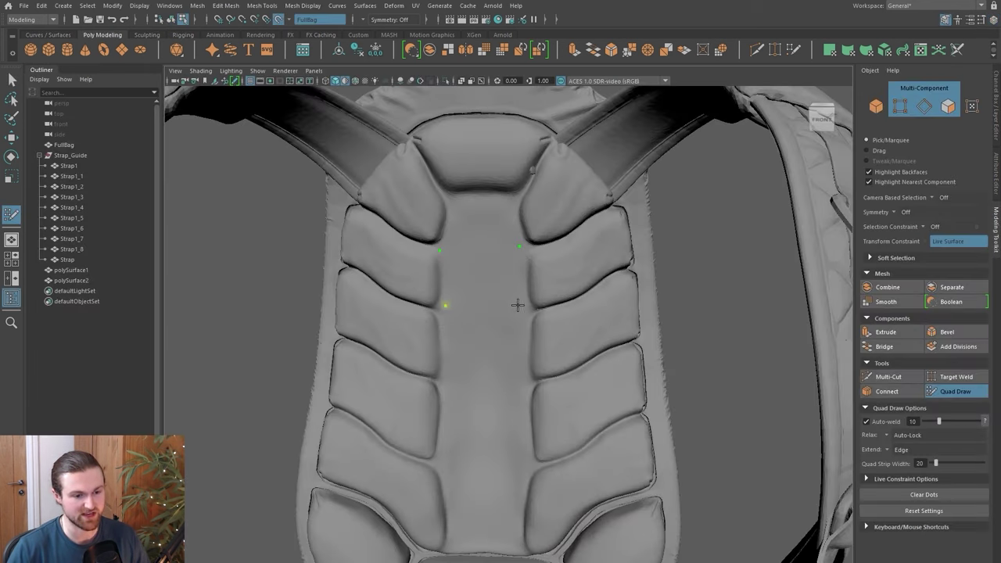
{"action": "left_click", "coordinate": [486, 279], "text": "shift"}
{"action": "mouse_move", "coordinate": [522, 304]}
{"action": "left_mouse_down", "text": "alt"}
{"action": "mouse_move", "coordinate": [462, 336]}
{"action": "mouse_move", "coordinate": [445, 317]}
{"action": "mouse_move", "coordinate": [532, 274]}
{"action": "left_mouse_up", "text": "alt"}
{"action": "middle_click_drag", "start_coordinate": [532, 274], "coordinate": [543, 301], "text": "alt"}
{"action": "left_click_drag", "start_coordinate": [534, 294], "coordinate": [537, 295]}
{"action": "left_click_drag", "start_coordinate": [536, 353], "coordinate": [492, 351]}
{"action": "key", "text": "ctrl+z"}
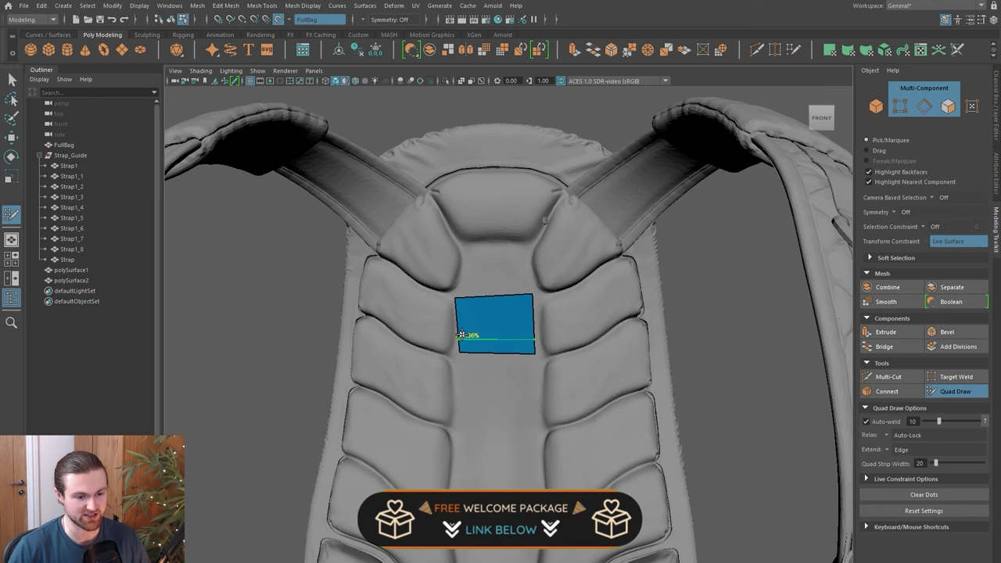
- Add a quad over the adjoining upper side pad and start placing dots on the matching pad opposite
{"action": "left_click", "coordinate": [372, 270]}
{"action": "left_click", "coordinate": [361, 308]}
{"action": "left_click", "coordinate": [414, 311], "text": "shift"}
{"action": "left_click", "coordinate": [632, 266]}
{"action": "left_click", "coordinate": [638, 309]}
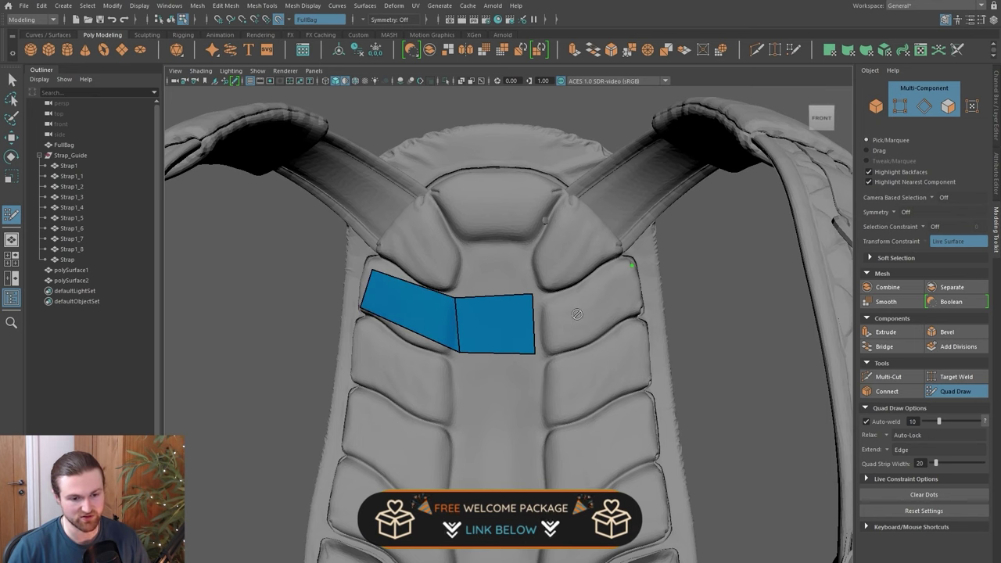
- Frame the pad's main face with narrow quads reaching into its seams, and insert an edge loop near its lower edge
{"action": "mouse_move", "coordinate": [397, 326]}
{"action": "left_mouse_down", "text": "alt"}
{"action": "mouse_move", "coordinate": [472, 384]}
{"action": "mouse_move", "coordinate": [369, 380]}
{"action": "mouse_move", "coordinate": [503, 381]}
{"action": "mouse_move", "coordinate": [519, 366]}
{"action": "mouse_move", "coordinate": [502, 368]}
{"action": "left_mouse_up", "text": "alt"}
{"action": "left_click_drag", "start_coordinate": [469, 297], "coordinate": [465, 298]}
{"action": "scroll", "coordinate": [478, 360], "scroll_direction": "up", "scroll_amount": 4}
{"action": "left_click_drag", "start_coordinate": [497, 363], "coordinate": [459, 361], "text": "alt"}
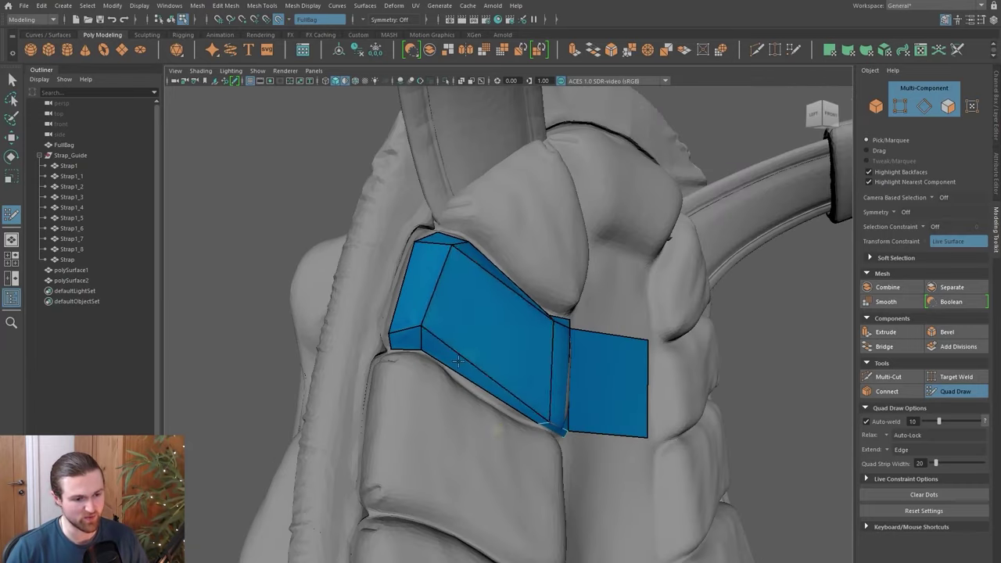
{"action": "left_click", "coordinate": [425, 315], "text": "ctrl"}
{"action": "mouse_move", "coordinate": [425, 317]}
{"action": "left_mouse_down", "text": "alt"}
{"action": "mouse_move", "coordinate": [450, 330]}
{"action": "mouse_move", "coordinate": [407, 333]}
{"action": "mouse_move", "coordinate": [444, 330]}
{"action": "mouse_move", "coordinate": [442, 342]}
{"action": "mouse_move", "coordinate": [509, 386]}
{"action": "left_mouse_up", "text": "alt"}
{"action": "mouse_move", "coordinate": [523, 420]}
{"action": "left_mouse_down"}
{"action": "mouse_move", "coordinate": [525, 407]}
{"action": "mouse_move", "coordinate": [569, 418]}
{"action": "mouse_move", "coordinate": [517, 427]}
{"action": "mouse_move", "coordinate": [548, 342]}
{"action": "mouse_move", "coordinate": [499, 356]}
{"action": "mouse_move", "coordinate": [480, 418]}
{"action": "mouse_move", "coordinate": [514, 340]}
{"action": "mouse_move", "coordinate": [496, 342]}
{"action": "mouse_move", "coordinate": [509, 341]}
{"action": "mouse_move", "coordinate": [512, 313]}
{"action": "mouse_move", "coordinate": [483, 406]}
{"action": "mouse_move", "coordinate": [537, 472]}
{"action": "mouse_move", "coordinate": [444, 291]}
{"action": "left_mouse_up"}
- Examine how the edge flow of the framed pad continues into the central back panel and relates to the neighbouring pads
{"action": "scroll", "coordinate": [538, 395], "scroll_direction": "down", "scroll_amount": 5}
{"action": "mouse_move", "coordinate": [437, 348]}
{"action": "left_mouse_down", "text": "alt"}
{"action": "mouse_move", "coordinate": [539, 396]}
{"action": "mouse_move", "coordinate": [429, 411]}
{"action": "left_mouse_up", "text": "alt"}
{"action": "left_click_drag", "start_coordinate": [511, 431], "coordinate": [419, 220], "text": "alt"}
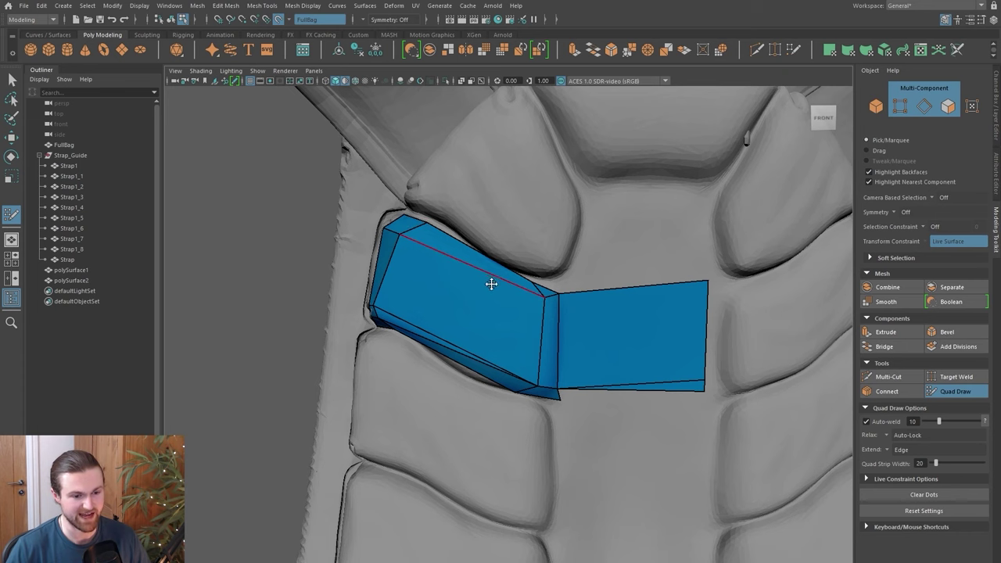
{"action": "mouse_move", "coordinate": [588, 328]}
{"action": "left_mouse_down", "text": "alt"}
{"action": "mouse_move", "coordinate": [532, 347]}
{"action": "mouse_move", "coordinate": [477, 276]}
{"action": "left_mouse_up", "text": "alt"}
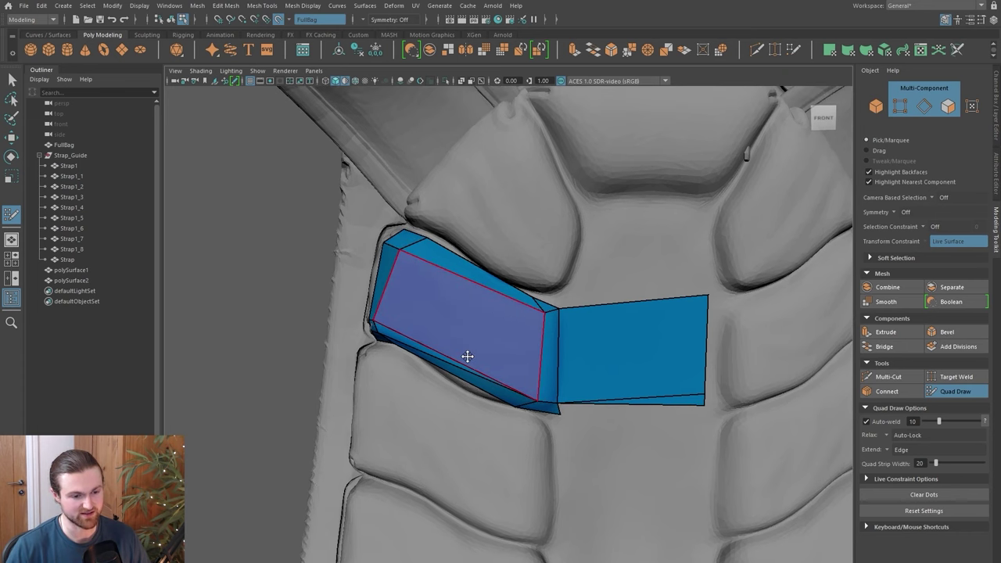
{"action": "left_click_drag", "start_coordinate": [467, 425], "coordinate": [529, 439], "text": "alt"}
{"action": "scroll", "coordinate": [529, 439], "scroll_direction": "down", "scroll_amount": 4}
{"action": "middle_click_drag", "start_coordinate": [501, 401], "coordinate": [474, 315], "text": "alt"}
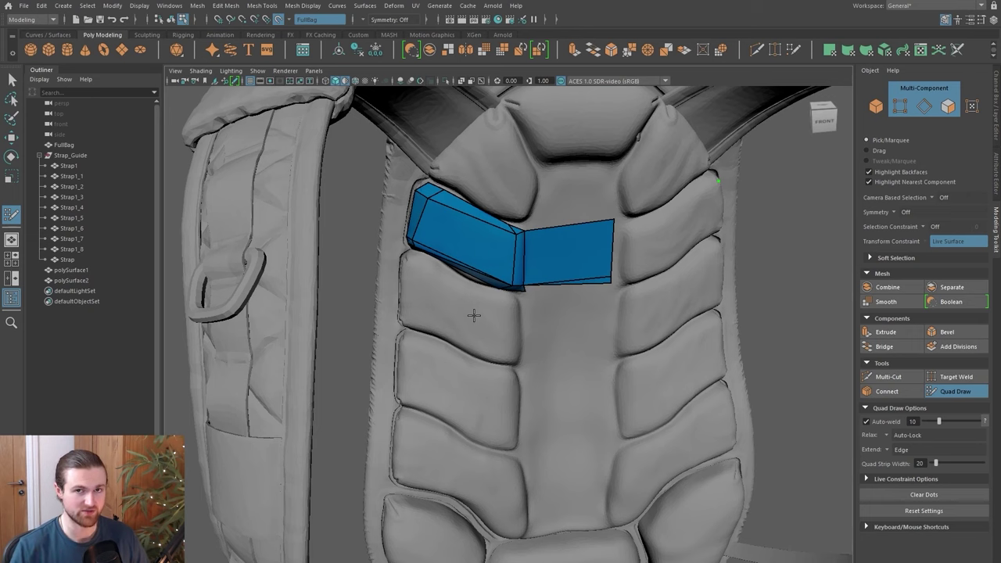
{"action": "middle_click_drag", "start_coordinate": [489, 350], "coordinate": [465, 363], "text": "alt"}
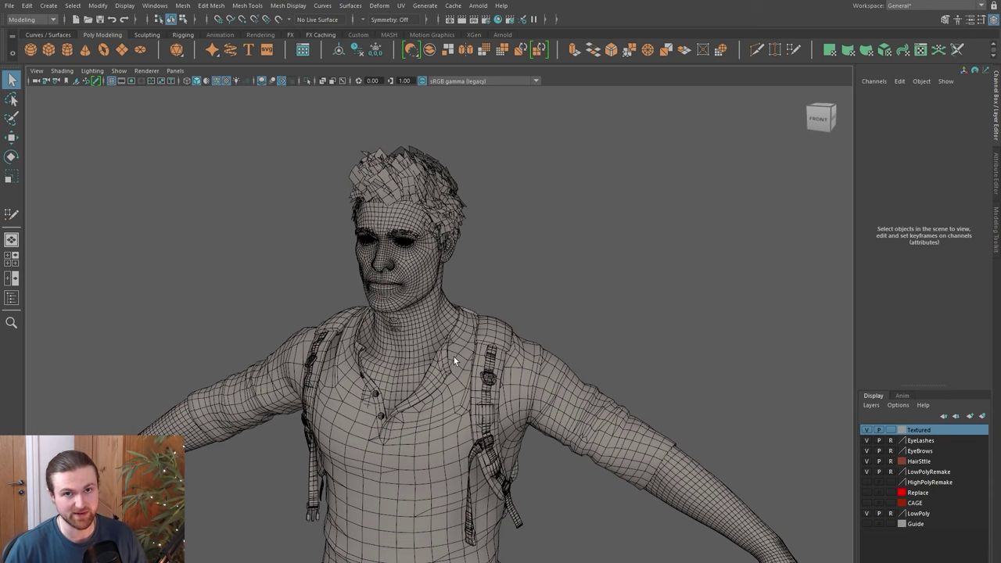
- Switch to the full character scene and examine the wireframe of the clothing, straps, hair and face
{"action": "middle_click_drag", "start_coordinate": [539, 265], "coordinate": [507, 280], "text": "alt"}
{"action": "right_click_drag", "start_coordinate": [507, 280], "coordinate": [489, 285], "text": "alt"}
{"action": "middle_click_drag", "start_coordinate": [736, 454], "coordinate": [698, 399], "text": "alt"}
{"action": "middle_click_drag", "start_coordinate": [777, 379], "coordinate": [663, 371], "text": "alt"}
{"action": "left_click_drag", "start_coordinate": [664, 373], "coordinate": [538, 382], "text": "alt"}
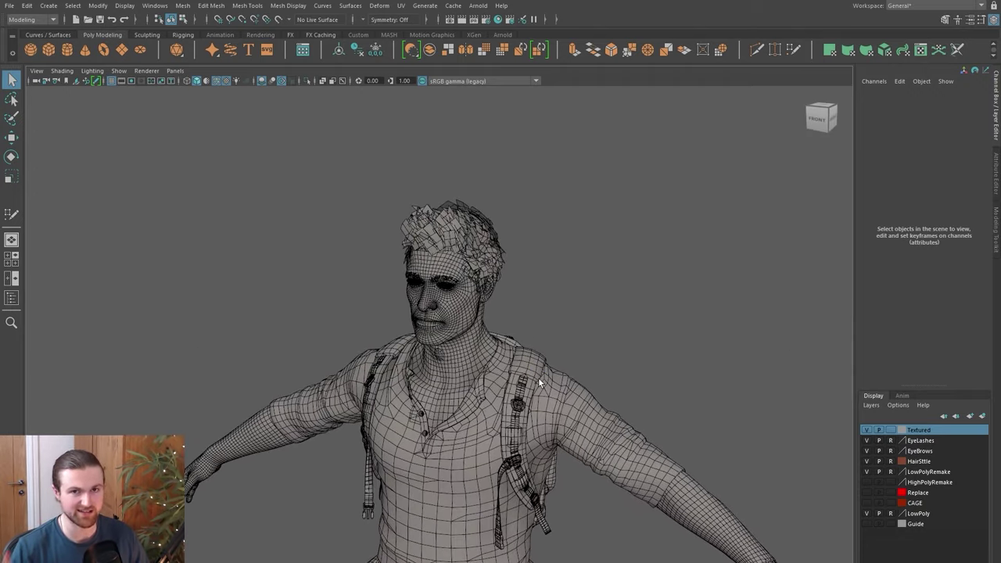
{"action": "middle_click_drag", "start_coordinate": [512, 266], "coordinate": [501, 265], "text": "alt"}
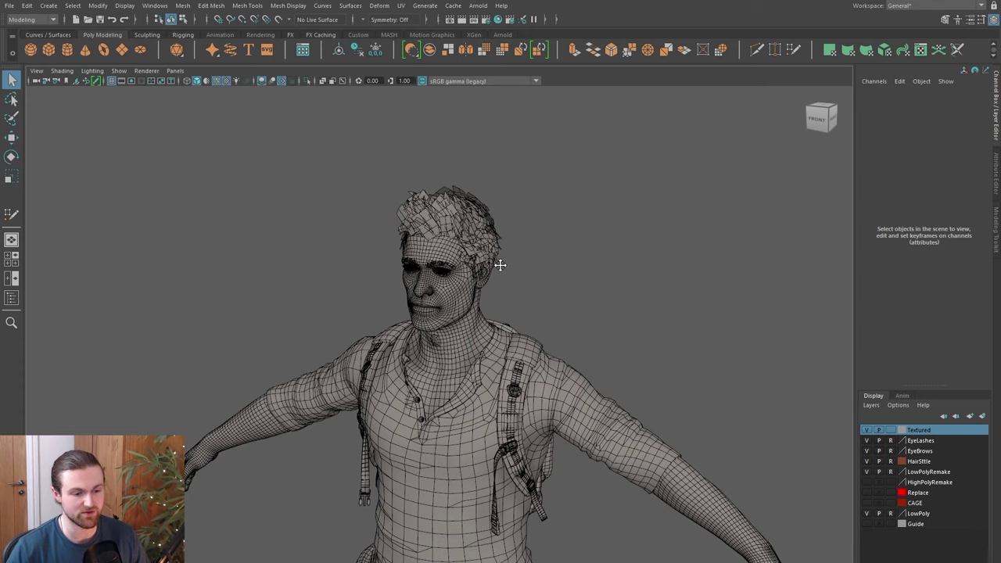
{"action": "left_click_drag", "start_coordinate": [500, 265], "coordinate": [524, 312], "text": "alt"}
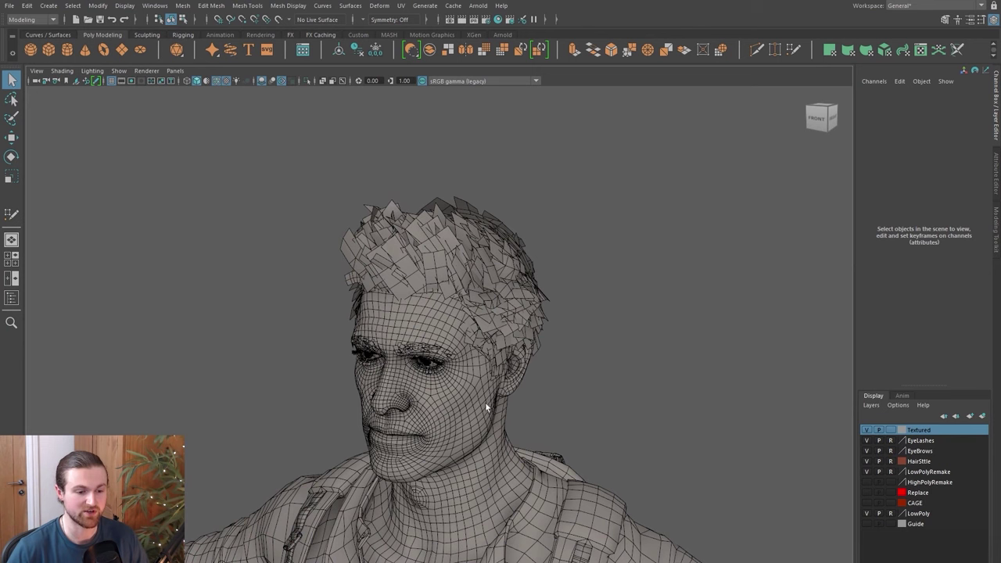
{"action": "left_click_drag", "start_coordinate": [432, 345], "coordinate": [476, 389], "text": "alt"}
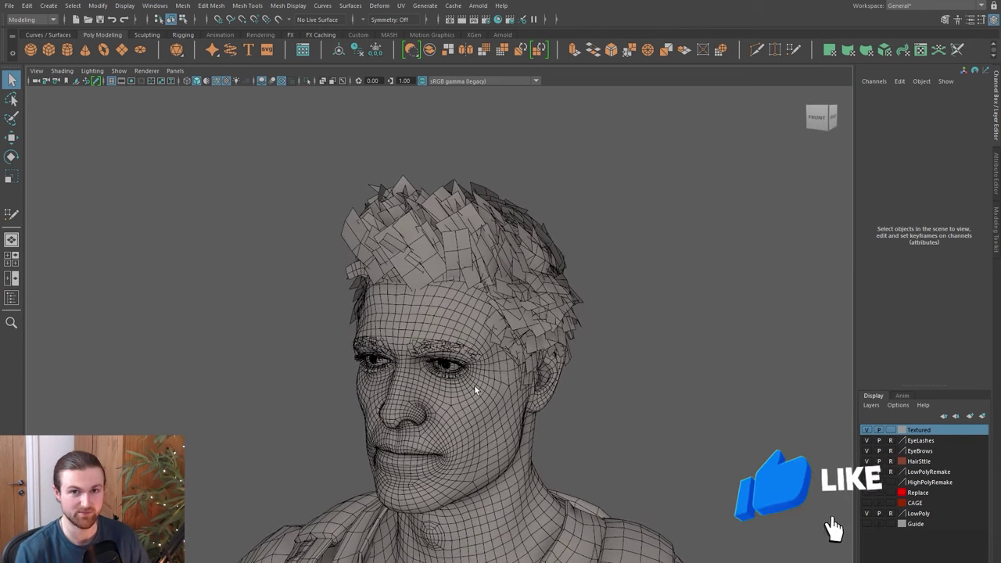